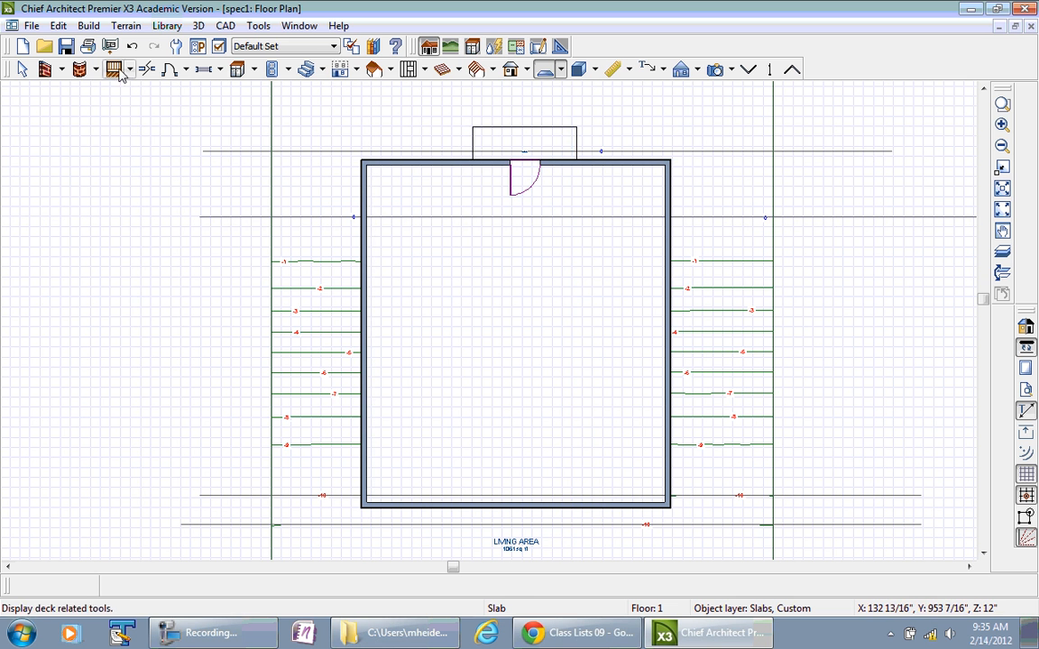
Set the top elevation of the slab outside the Floor 1 door to 1" and check it in a full camera view.
{"action": "left_click", "coordinate": [24, 71]}
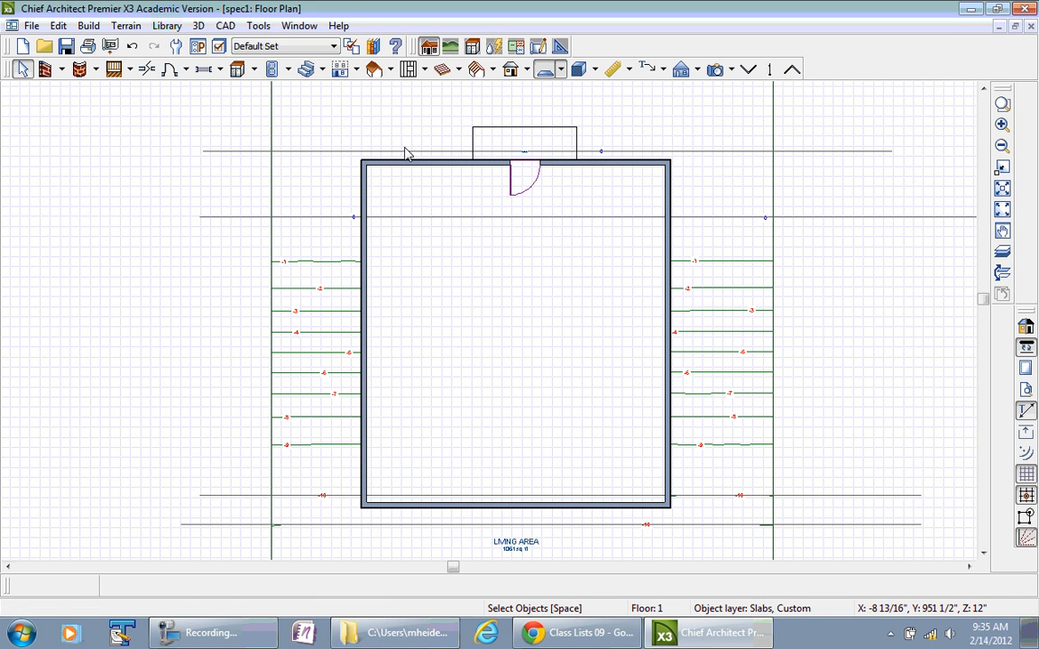
{"action": "double_click", "coordinate": [491, 146]}
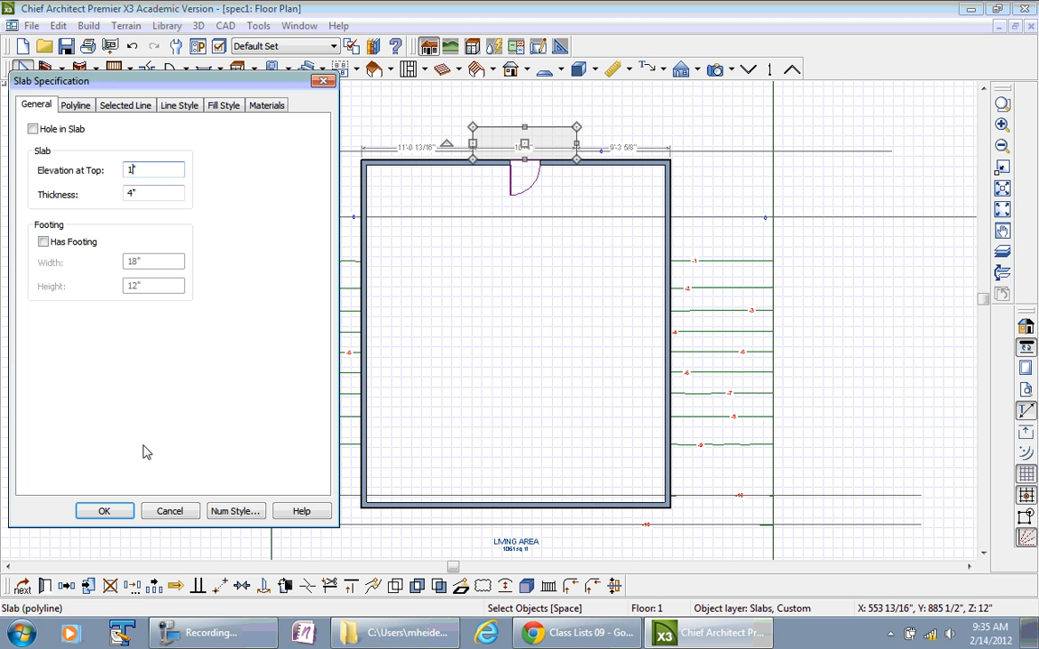
{"action": "left_click", "coordinate": [117, 512]}
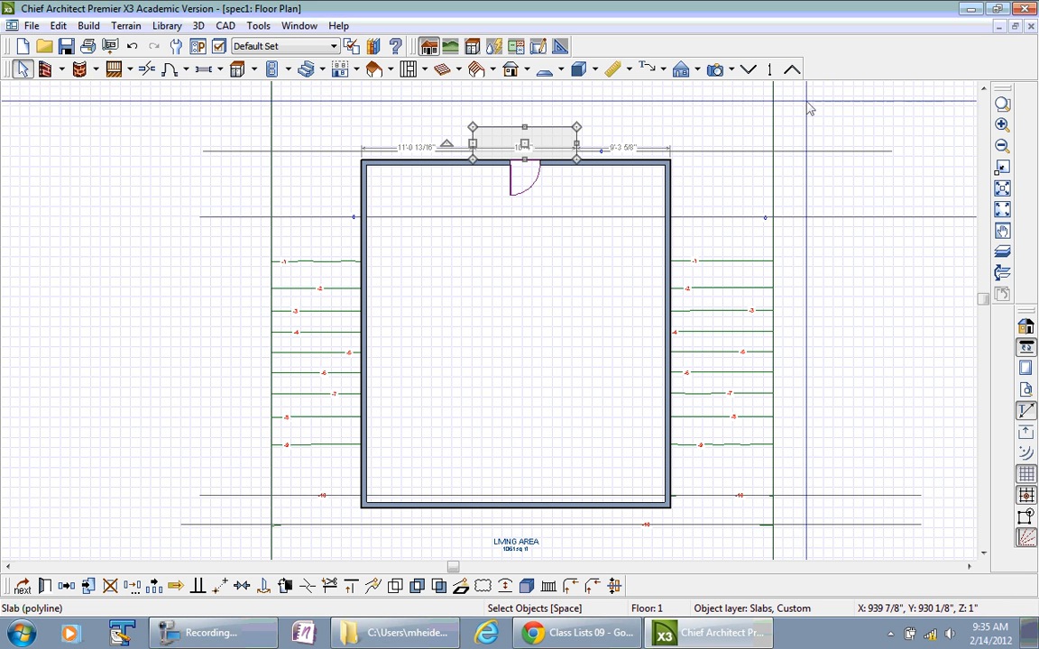
{"action": "left_click", "coordinate": [716, 70]}
{"action": "left_click_drag", "start_coordinate": [694, 110], "coordinate": [658, 149]}
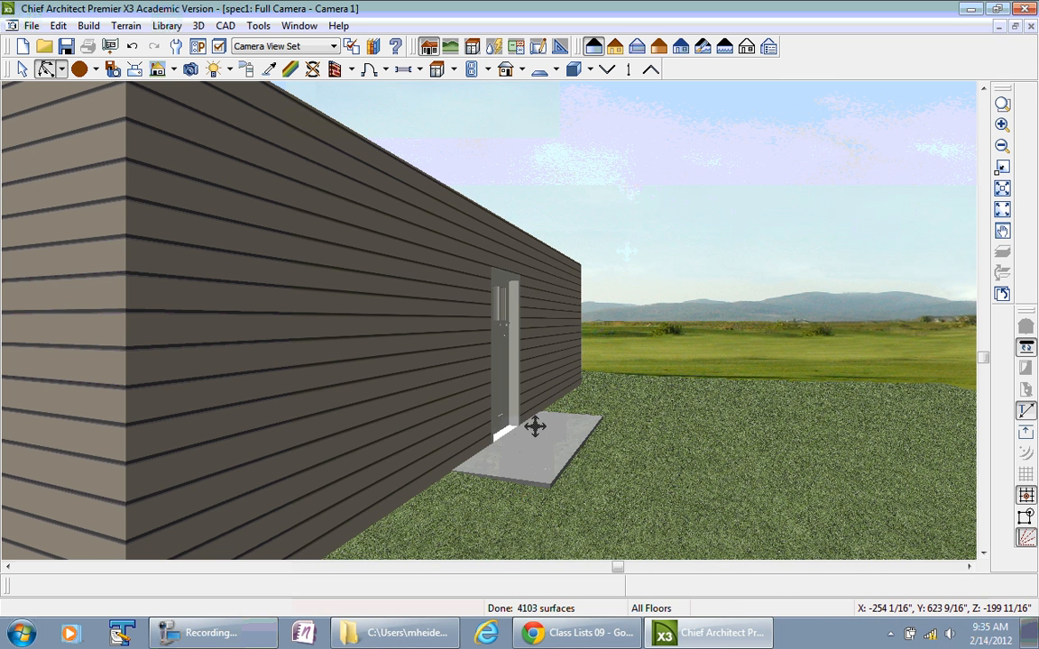
{"action": "left_click", "coordinate": [1032, 27]}
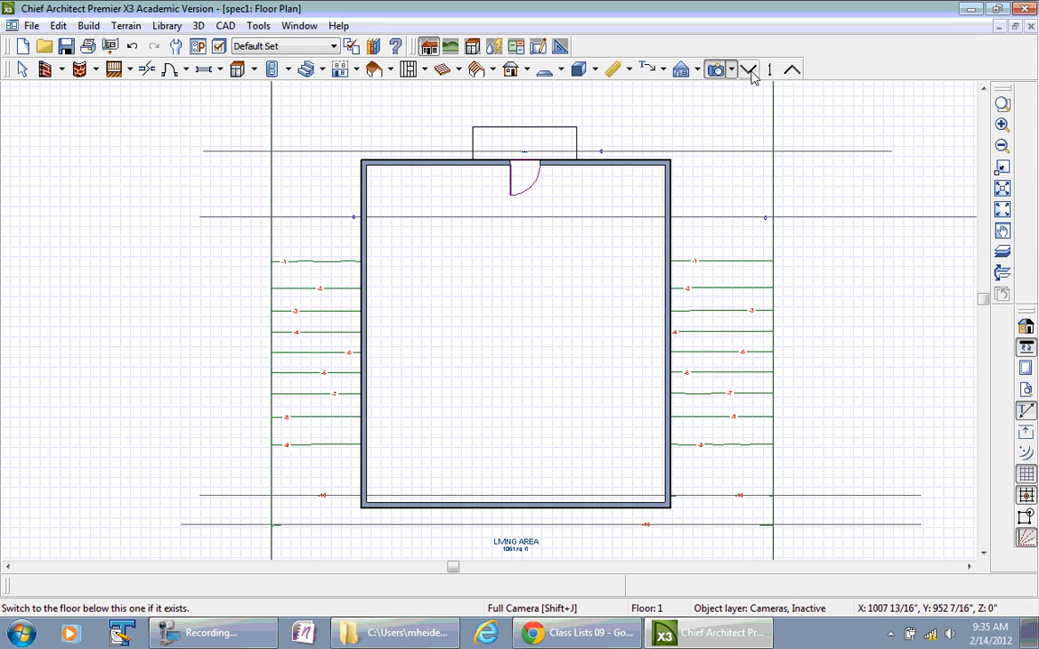
On Floor 0, draw a slab along the outside of the wall with the door, about 31'-7" wide and 9'-1" deep.
{"action": "left_click", "coordinate": [749, 69]}
{"action": "left_click", "coordinate": [236, 637]}
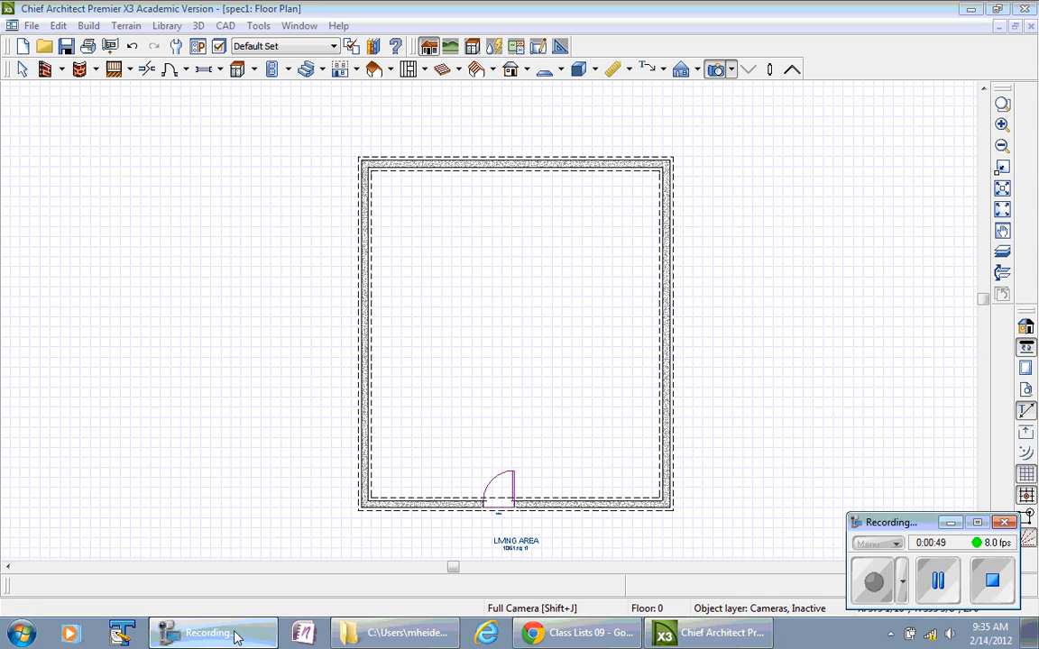
{"action": "left_click", "coordinate": [236, 637]}
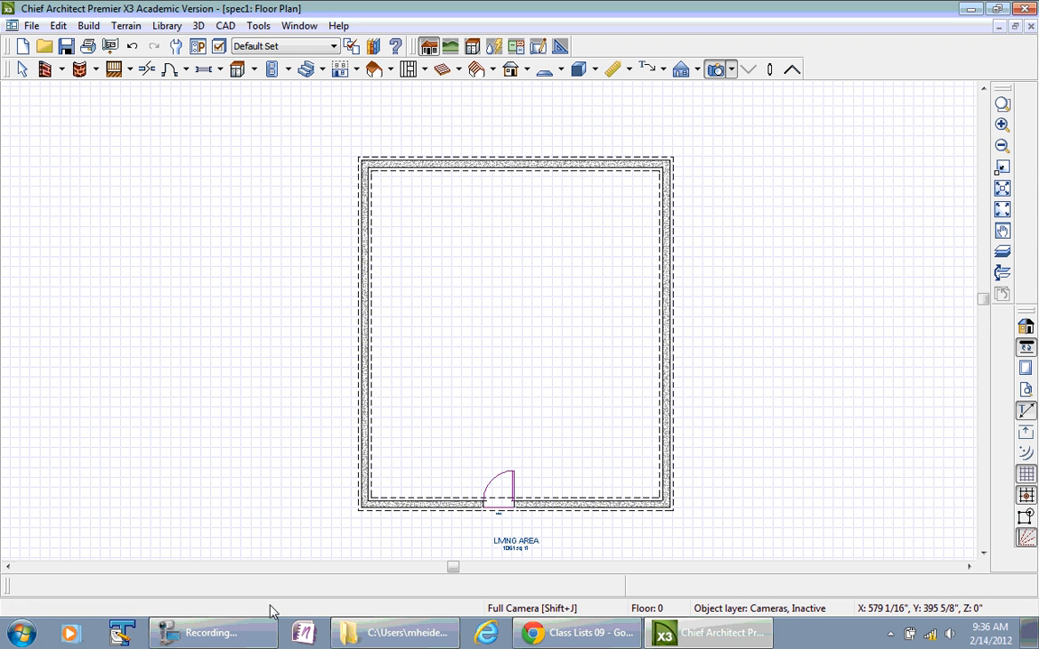
{"action": "left_click", "coordinate": [983, 553]}
{"action": "left_click", "coordinate": [983, 553]}
{"action": "left_click", "coordinate": [983, 553]}
{"action": "left_click", "coordinate": [983, 552]}
{"action": "left_click", "coordinate": [983, 553]}
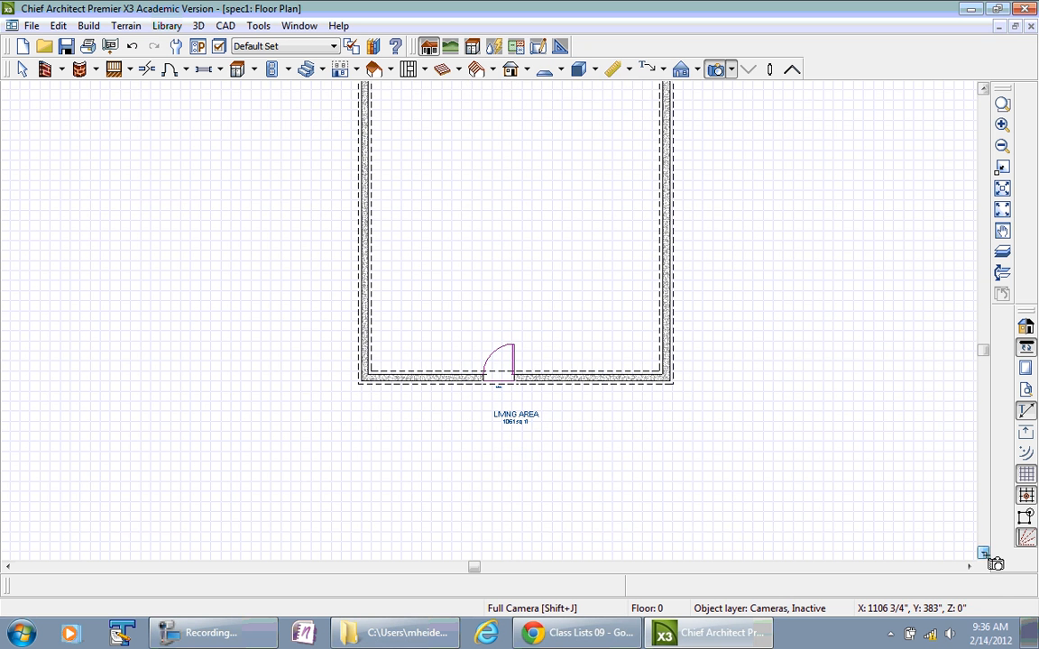
{"action": "left_click", "coordinate": [545, 72]}
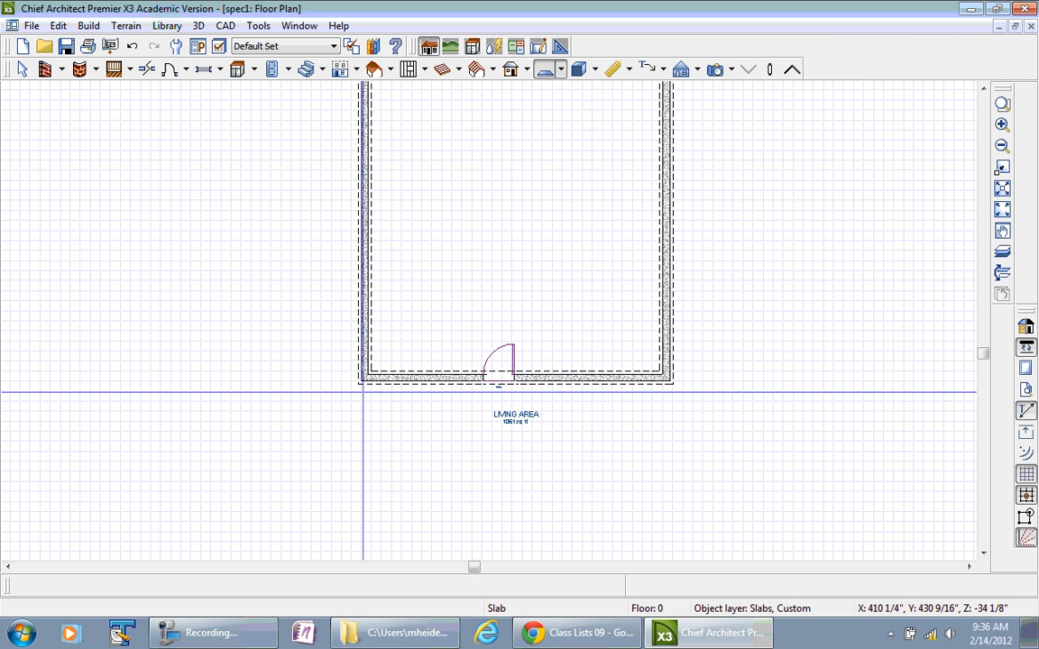
{"action": "left_click_drag", "start_coordinate": [363, 380], "coordinate": [674, 470]}
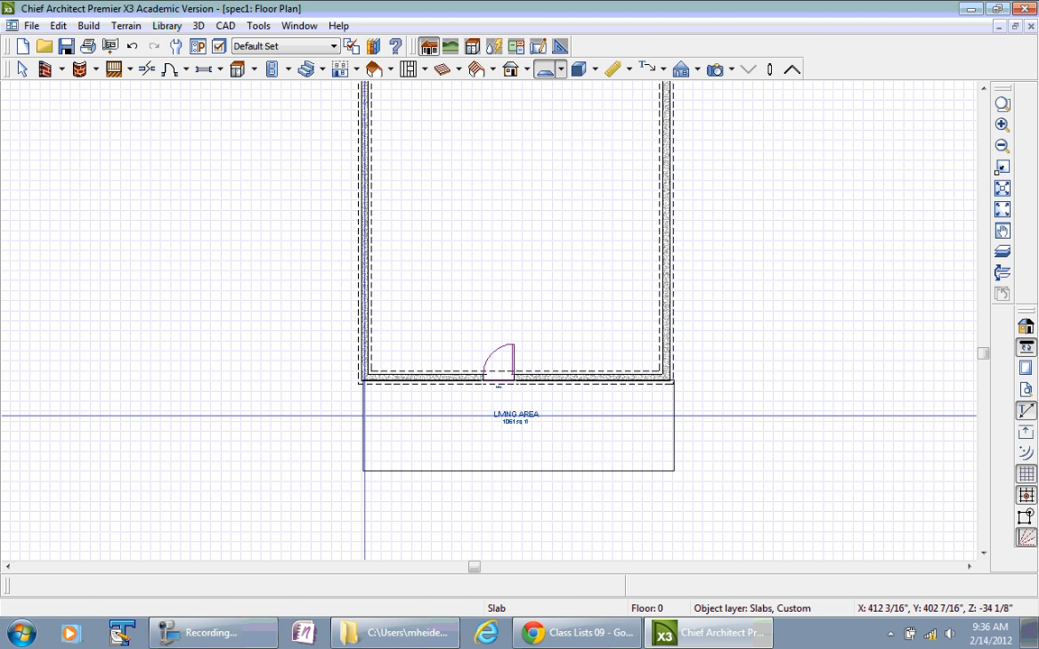
{"action": "left_click", "coordinate": [363, 419]}
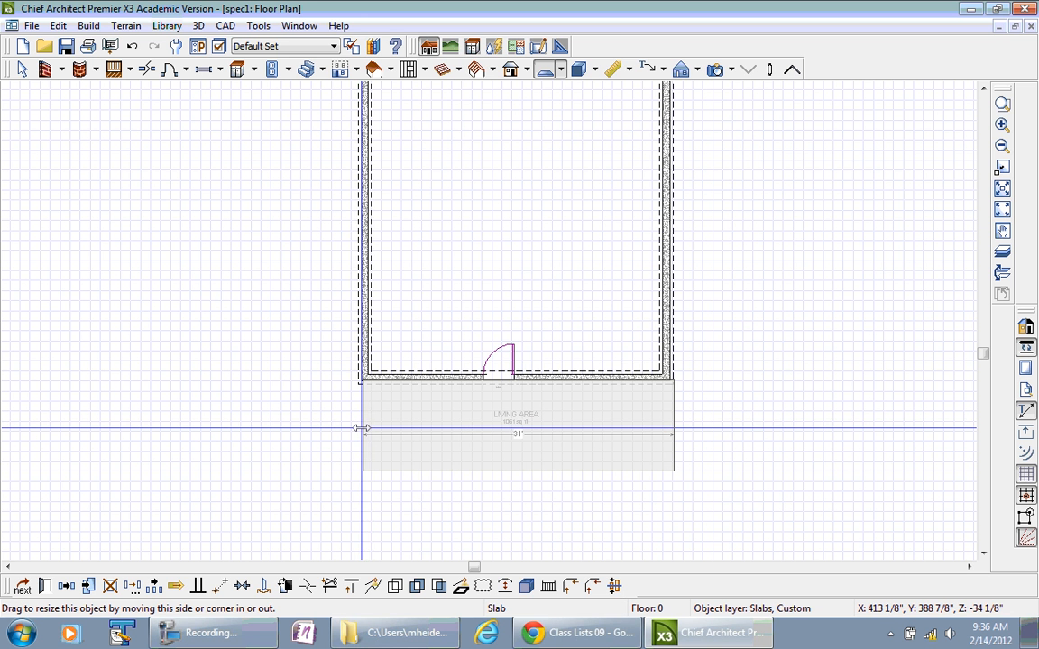
{"action": "left_click_drag", "start_coordinate": [364, 427], "coordinate": [357, 430]}
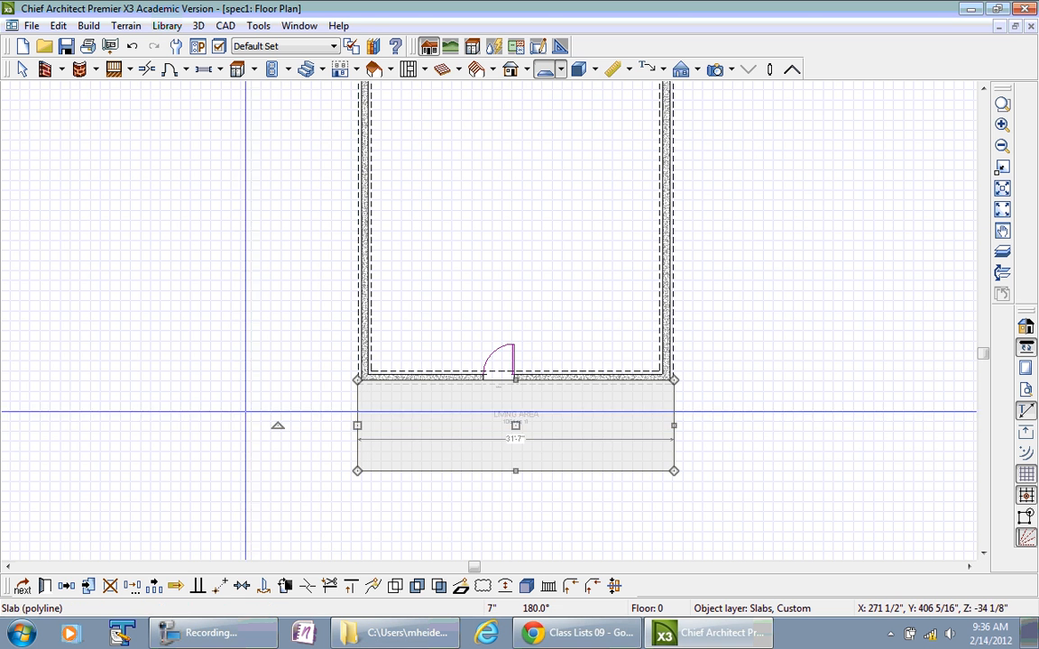
Set the top elevation of the Floor 0 slab to -120".
{"action": "left_click", "coordinate": [24, 72]}
{"action": "double_click", "coordinate": [457, 459]}
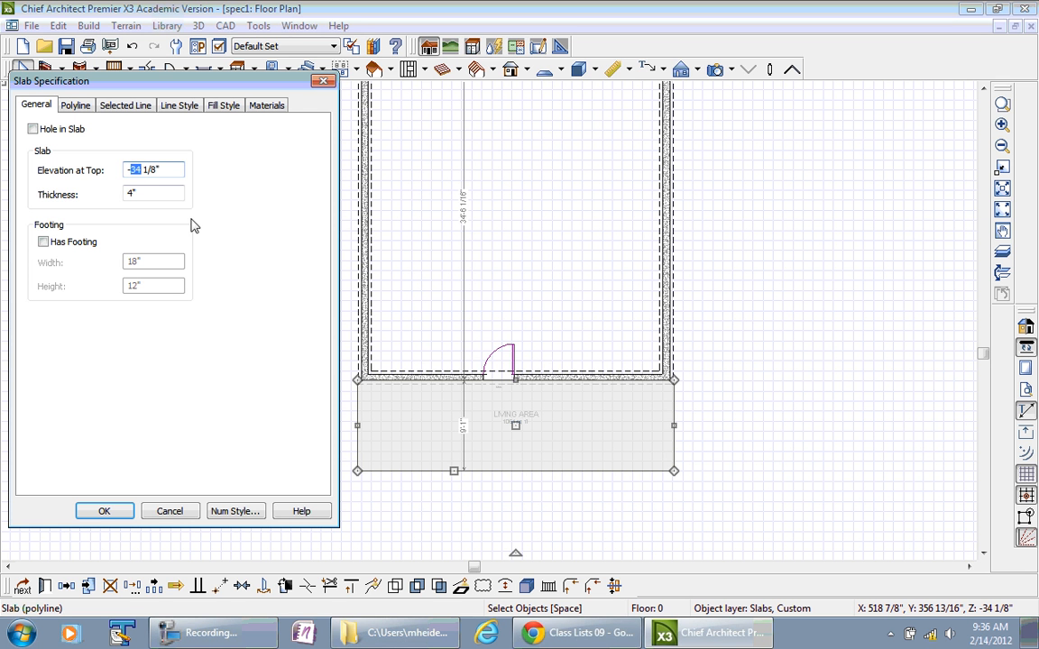
{"action": "type", "text": "120"}
{"action": "left_click", "coordinate": [120, 510]}
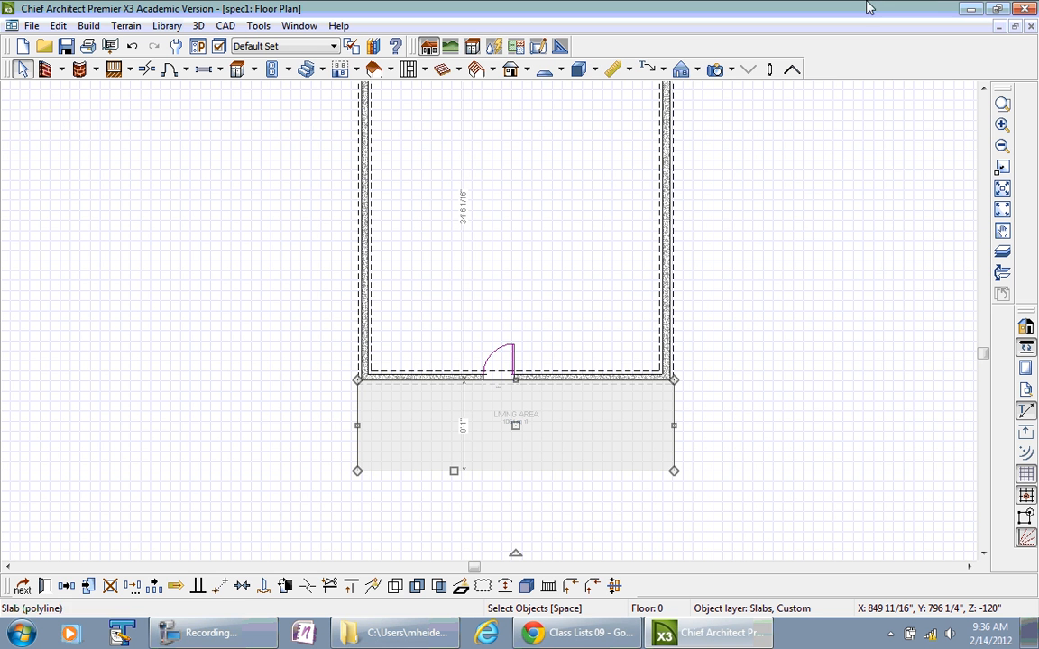
Inspect the height of the Floor 0 slab against the terrain in a full camera view and a perspective full overview.
{"action": "left_click", "coordinate": [716, 71]}
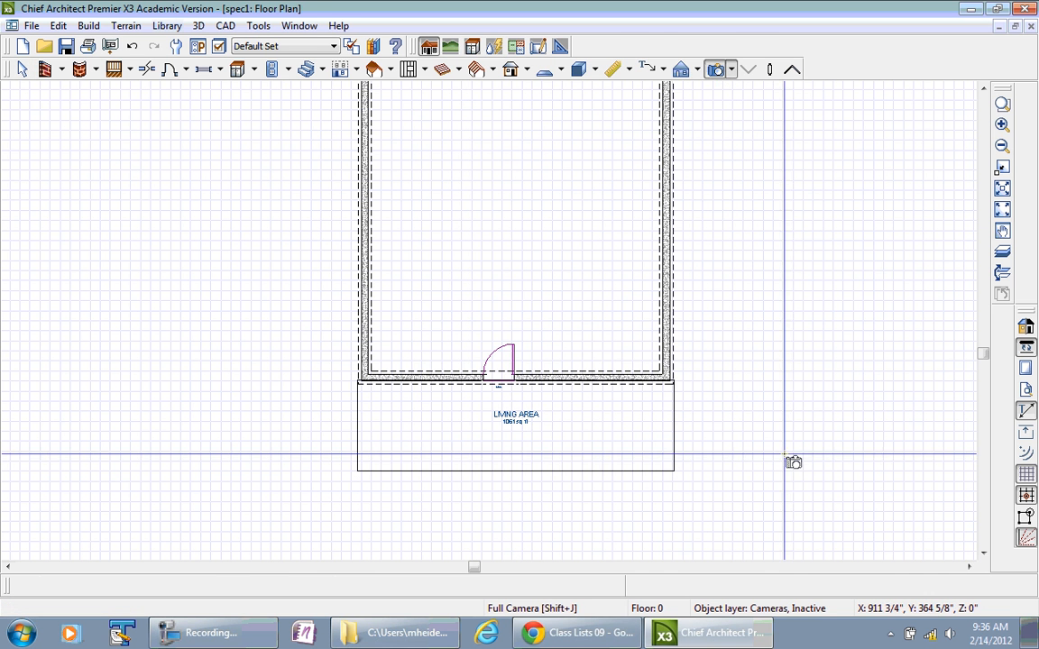
{"action": "left_click_drag", "start_coordinate": [851, 515], "coordinate": [789, 495]}
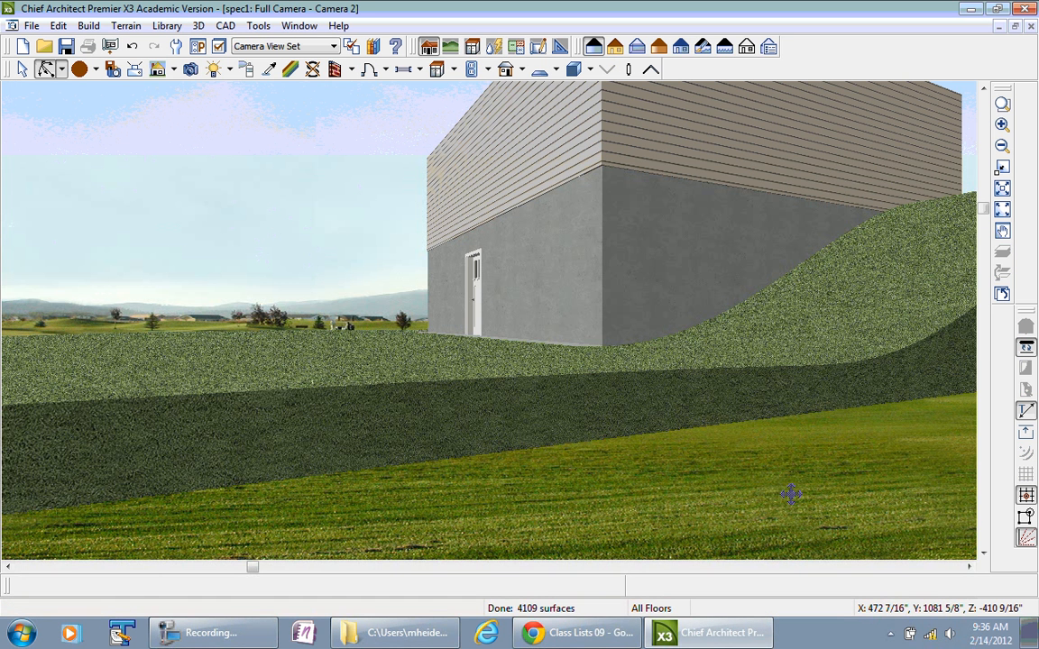
{"action": "left_click_drag", "start_coordinate": [518, 356], "coordinate": [950, 51]}
{"action": "left_click", "coordinate": [1031, 27]}
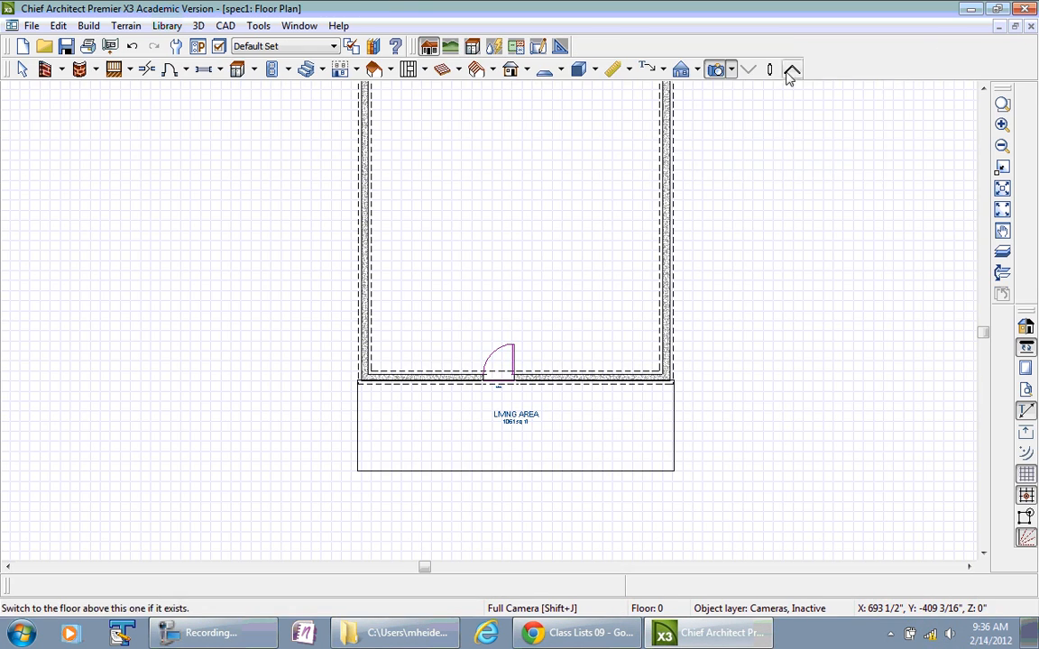
{"action": "left_click", "coordinate": [732, 72]}
{"action": "left_click", "coordinate": [735, 134]}
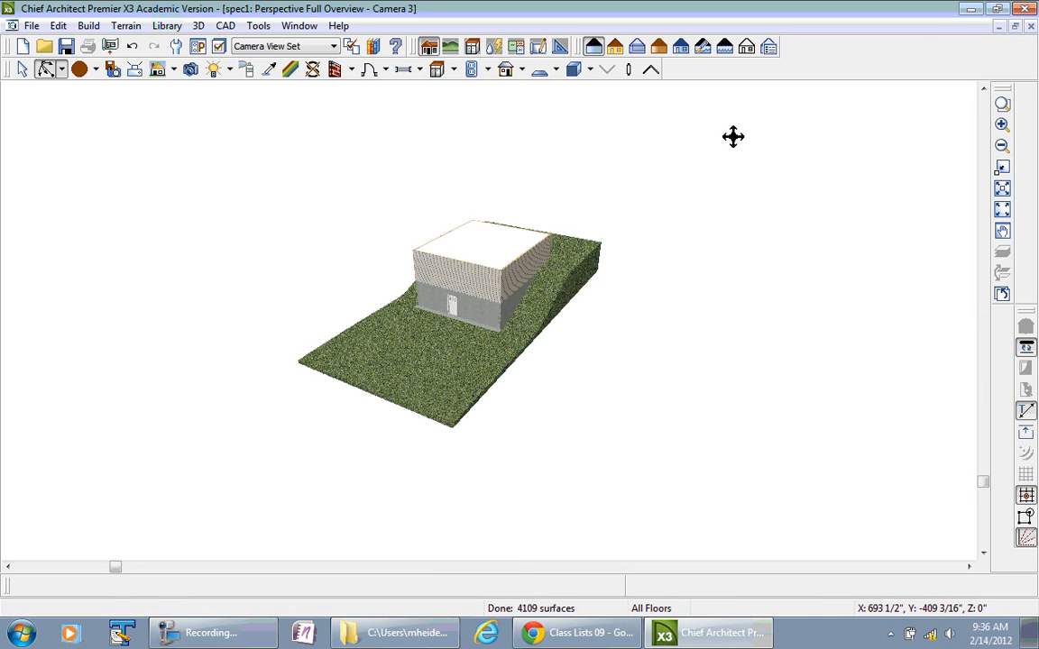
{"action": "left_click_drag", "start_coordinate": [497, 327], "coordinate": [484, 493]}
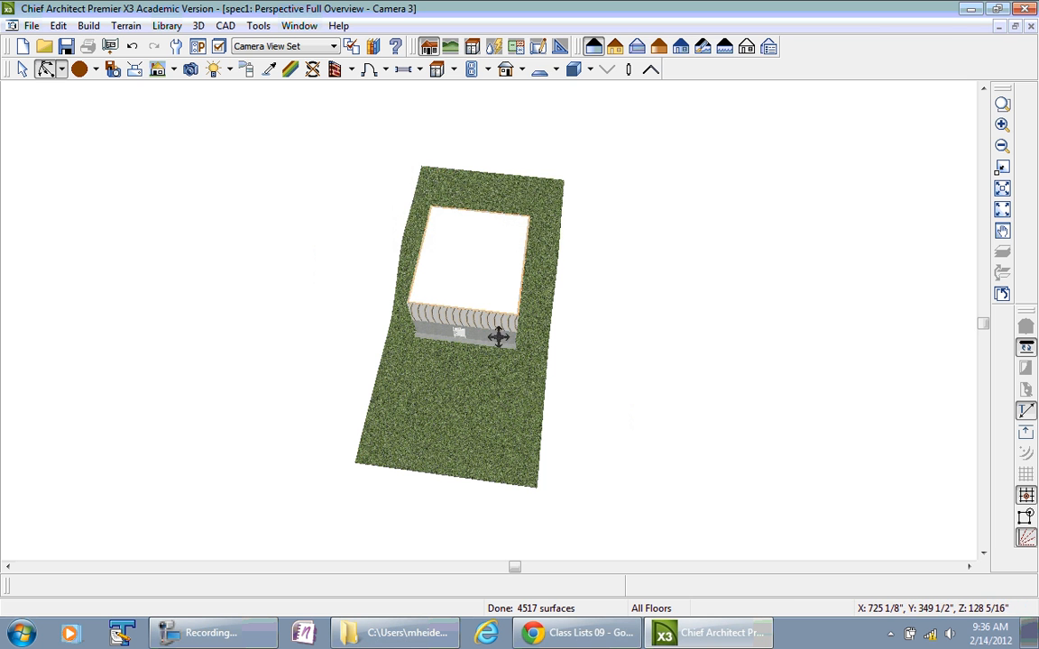
{"action": "left_click", "coordinate": [1030, 27]}
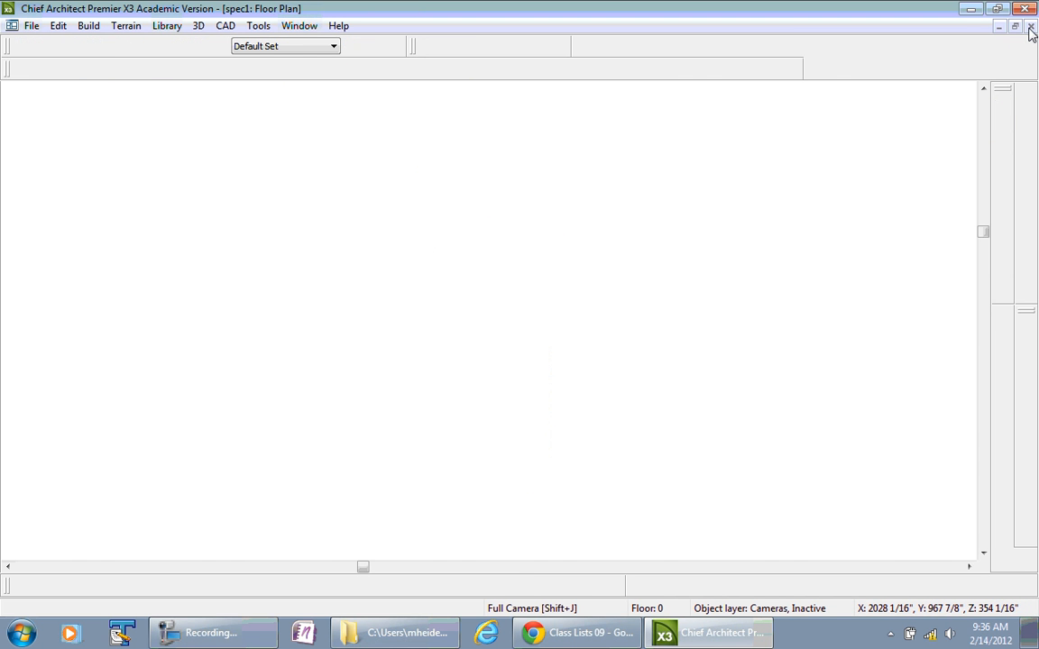
Set the Floor 0 slab's top elevation to -118" and check it from several angles in a perspective full overview.
{"action": "left_click", "coordinate": [23, 69]}
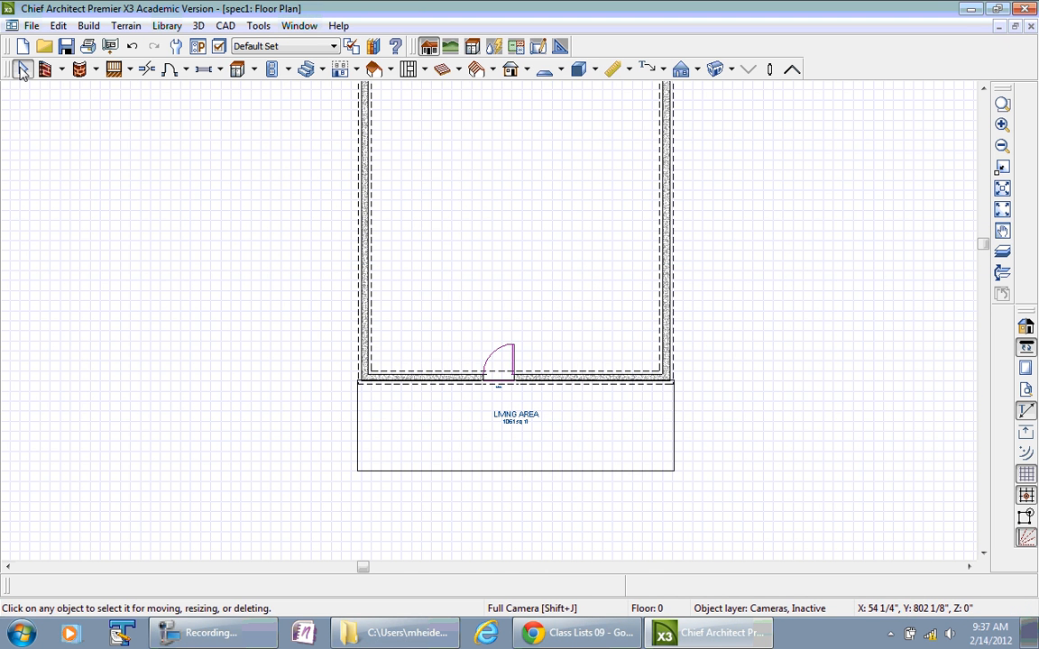
{"action": "double_click", "coordinate": [450, 468]}
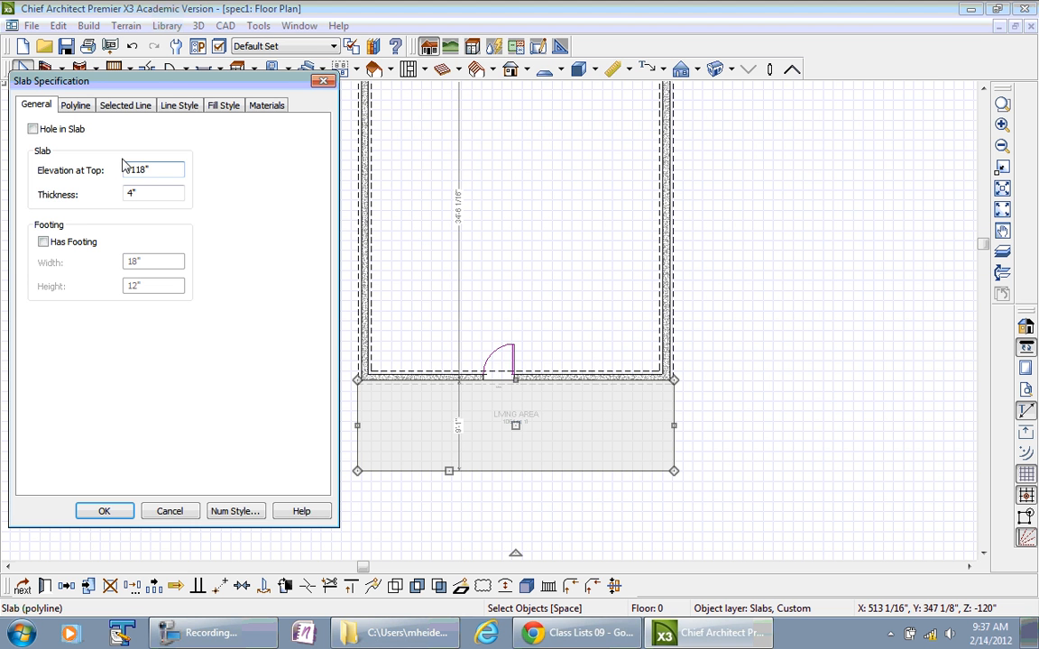
{"action": "key", "text": "Return"}
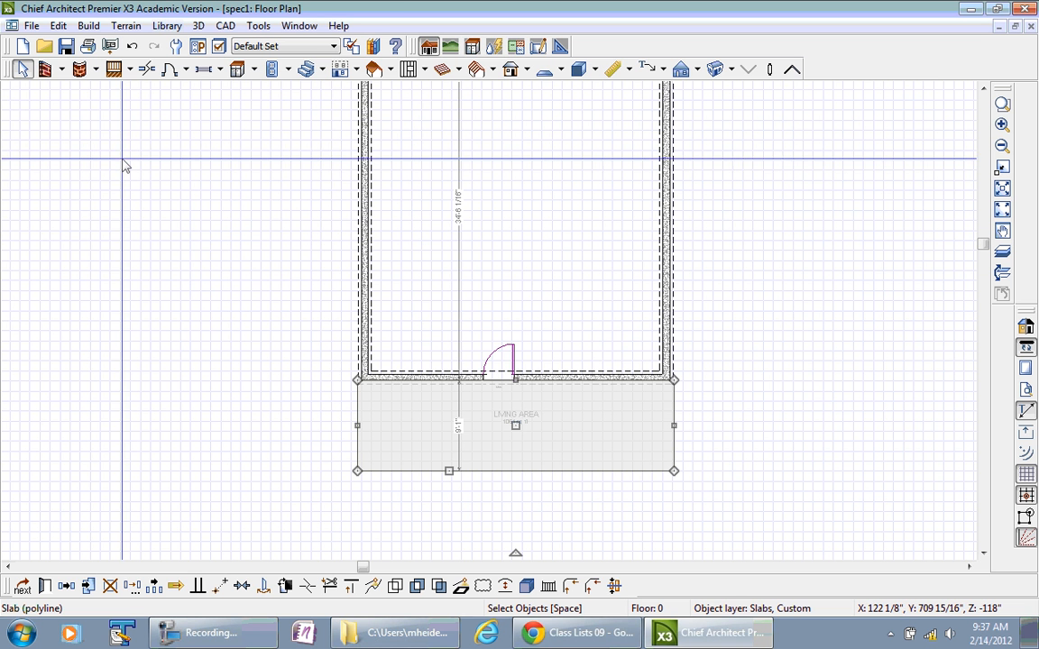
{"action": "left_click", "coordinate": [716, 70]}
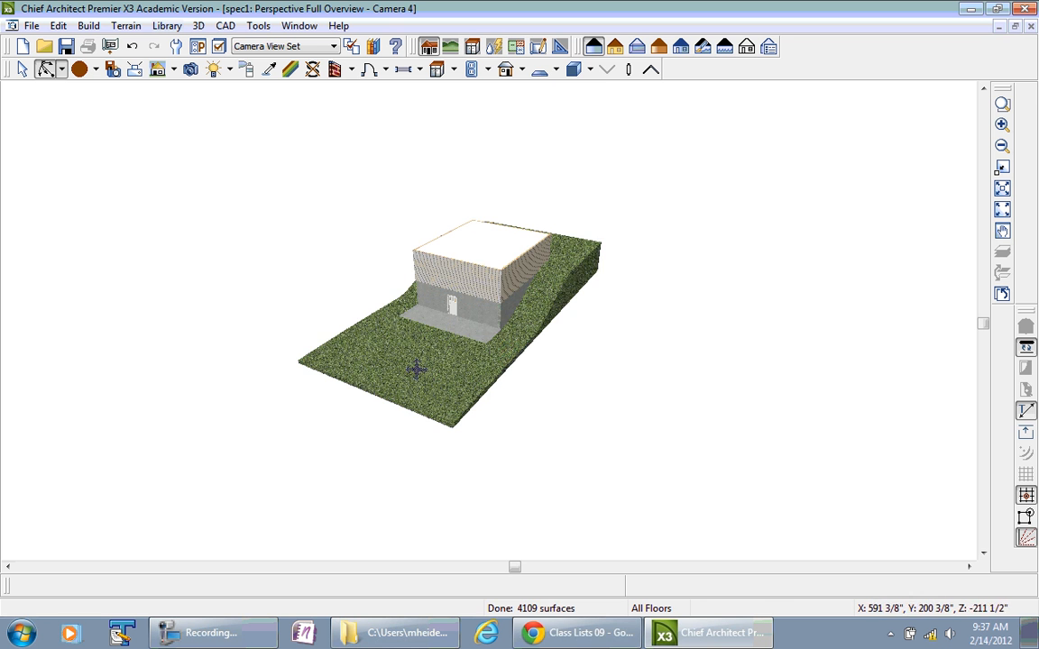
{"action": "left_click_drag", "start_coordinate": [272, 353], "coordinate": [533, 410]}
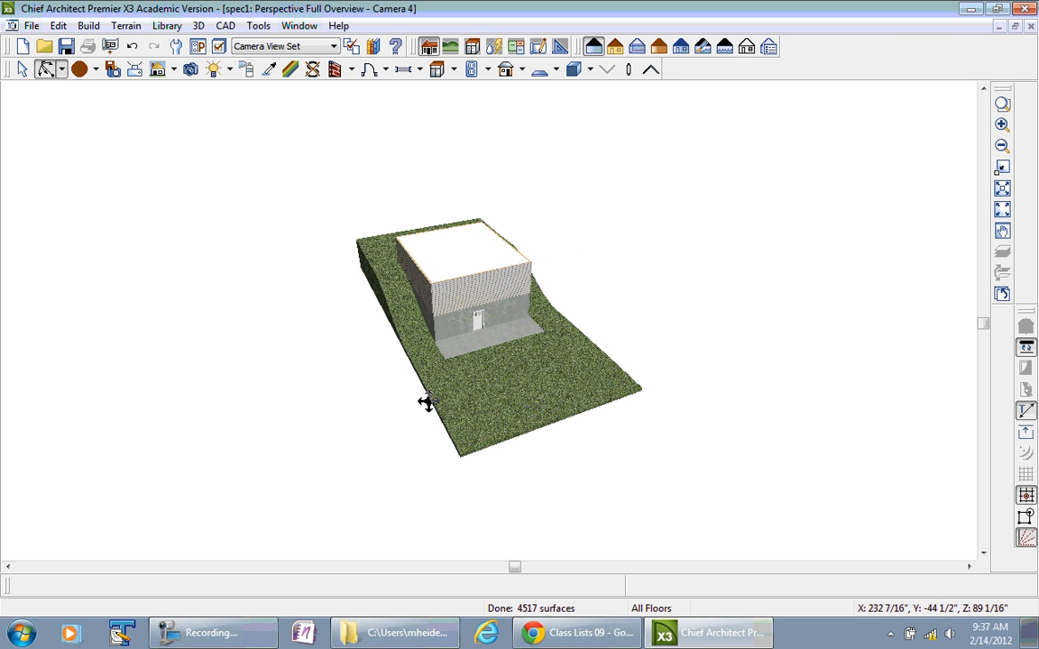
{"action": "left_click_drag", "start_coordinate": [458, 389], "coordinate": [476, 332]}
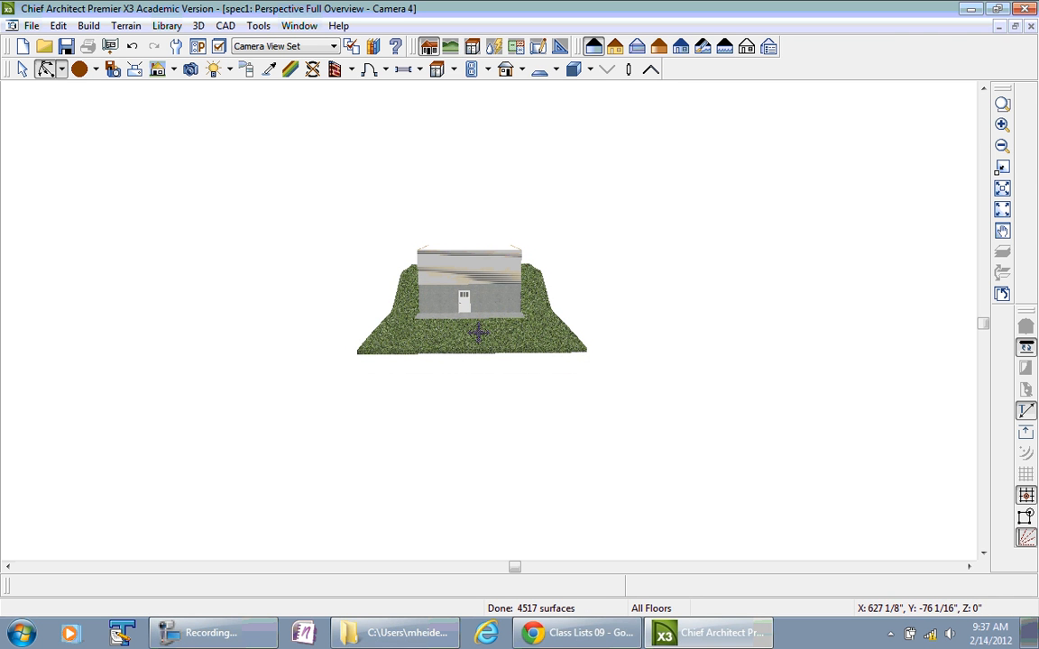
Change the basement door's type from hinged to Slider and enable Tempered Glass in its specification.
{"action": "left_click", "coordinate": [20, 70]}
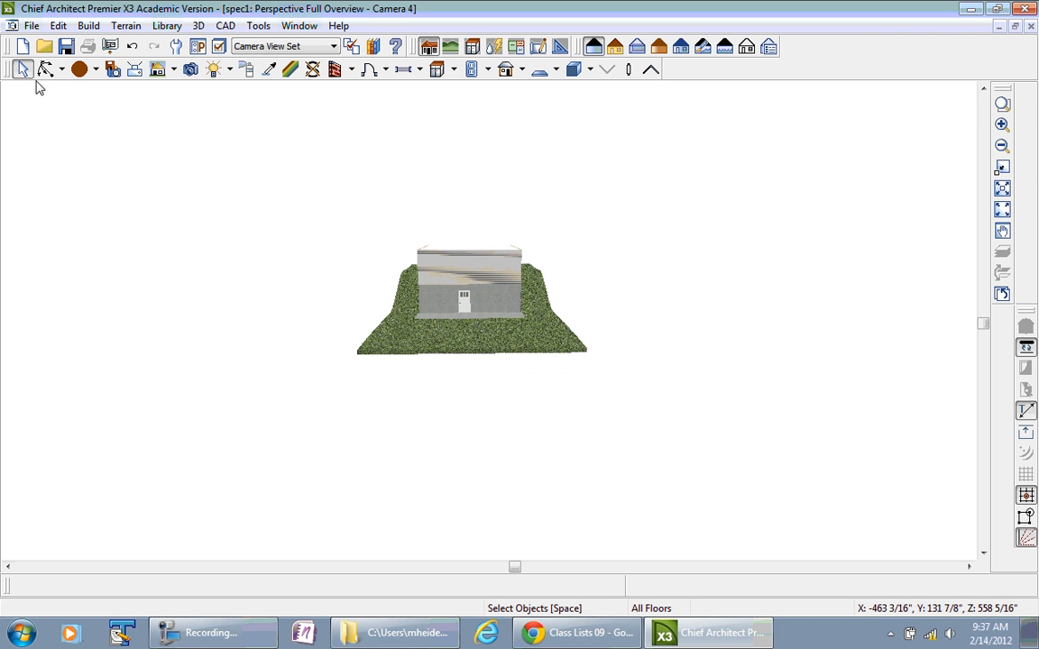
{"action": "double_click", "coordinate": [463, 299]}
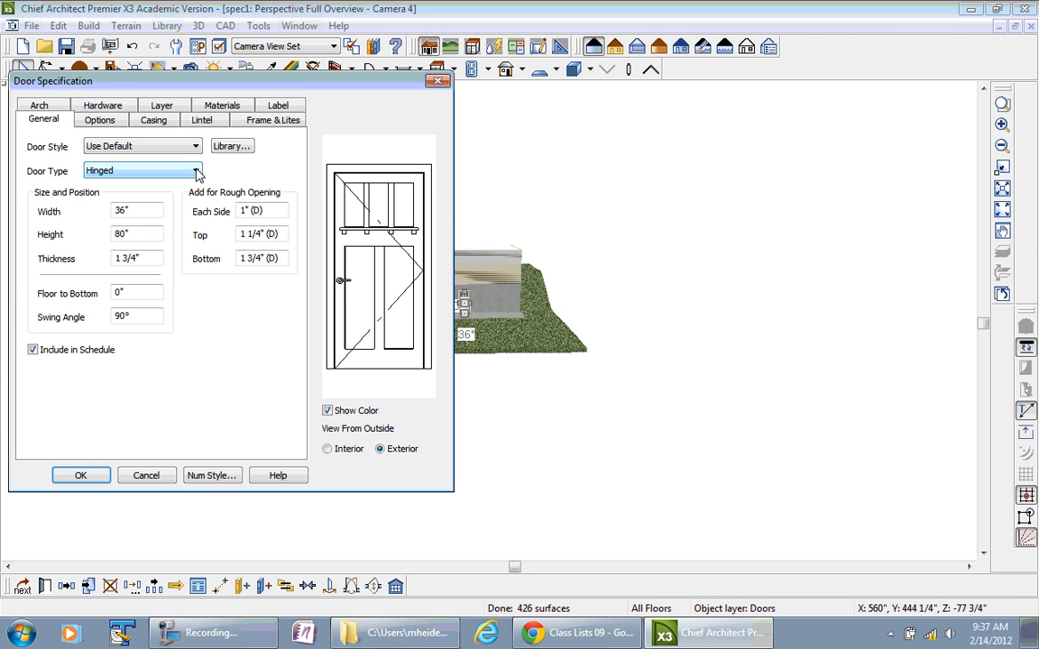
{"action": "left_click", "coordinate": [197, 171]}
{"action": "left_click", "coordinate": [187, 206]}
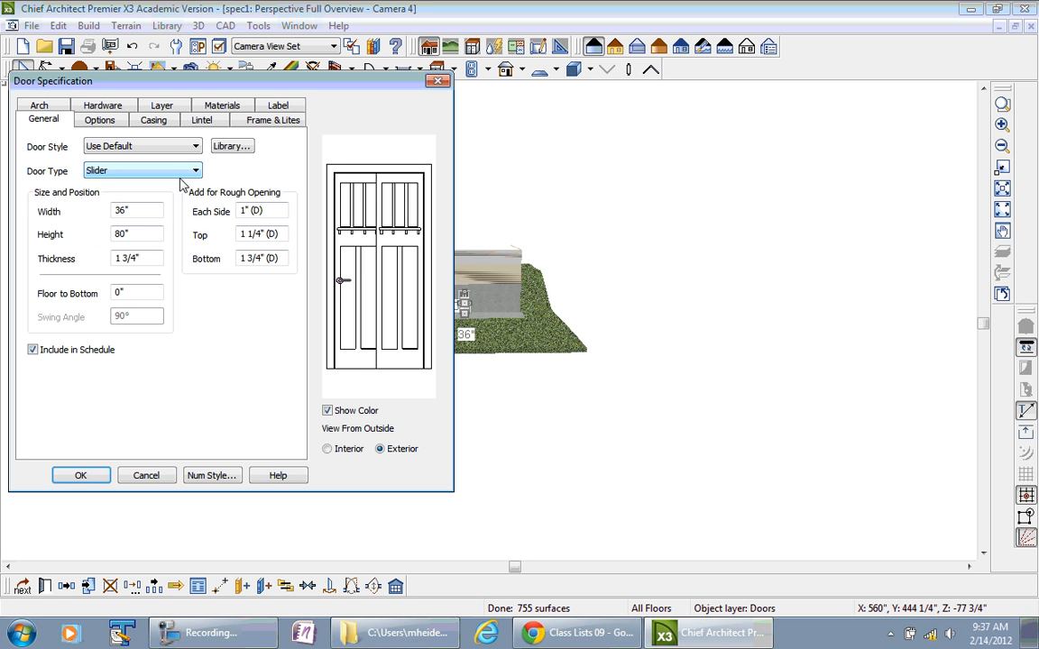
{"action": "left_click", "coordinate": [183, 173]}
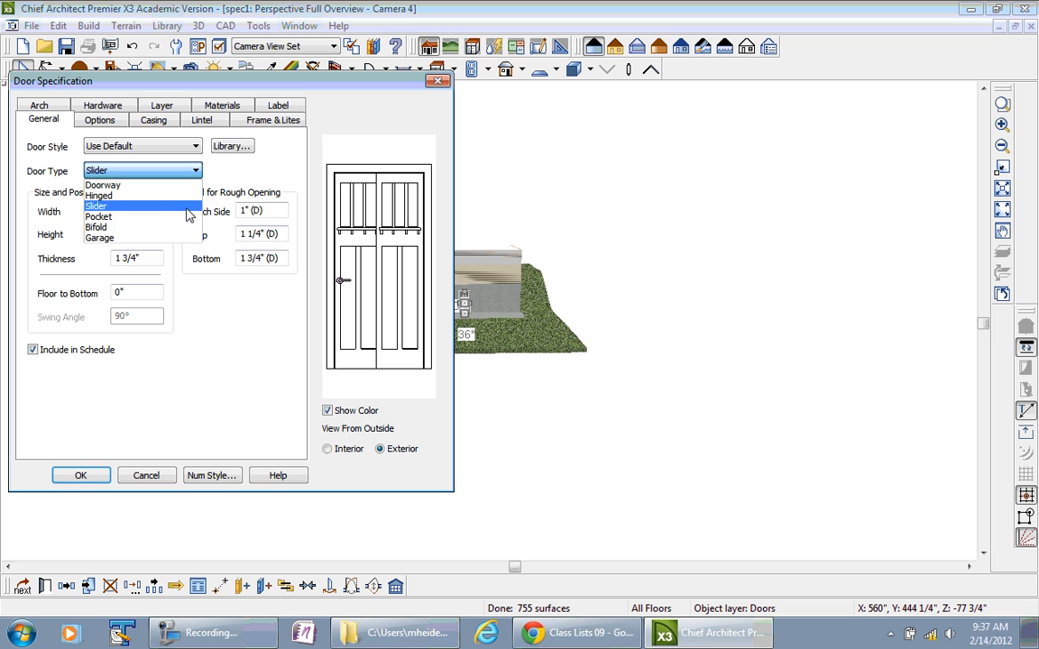
{"action": "left_click", "coordinate": [189, 206]}
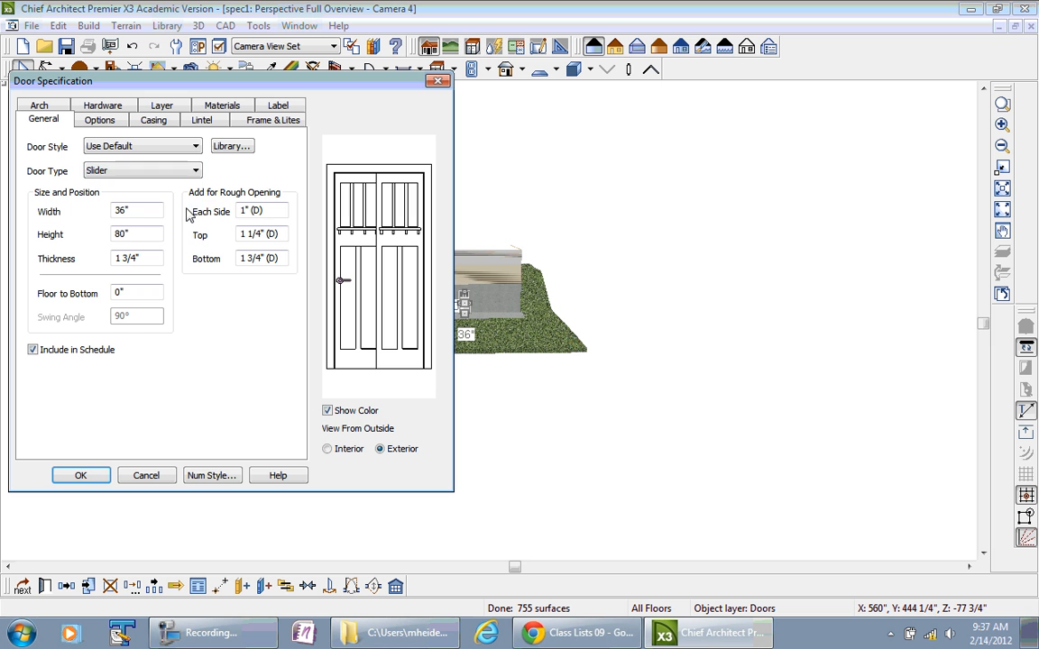
{"action": "left_click", "coordinate": [96, 123]}
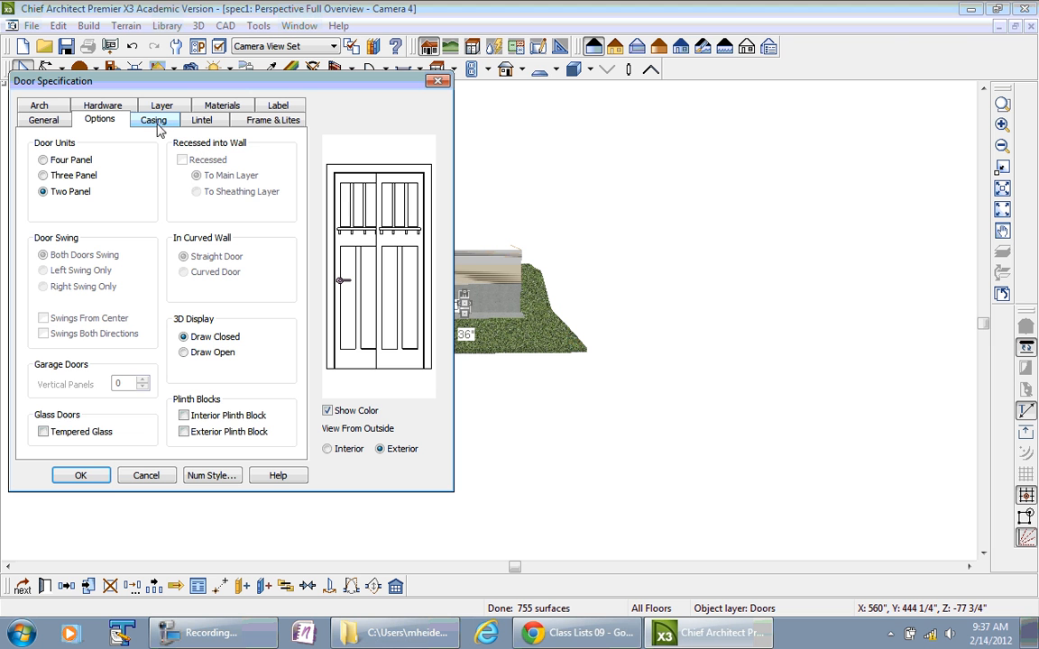
{"action": "left_click", "coordinate": [65, 432]}
{"action": "left_click", "coordinate": [97, 475]}
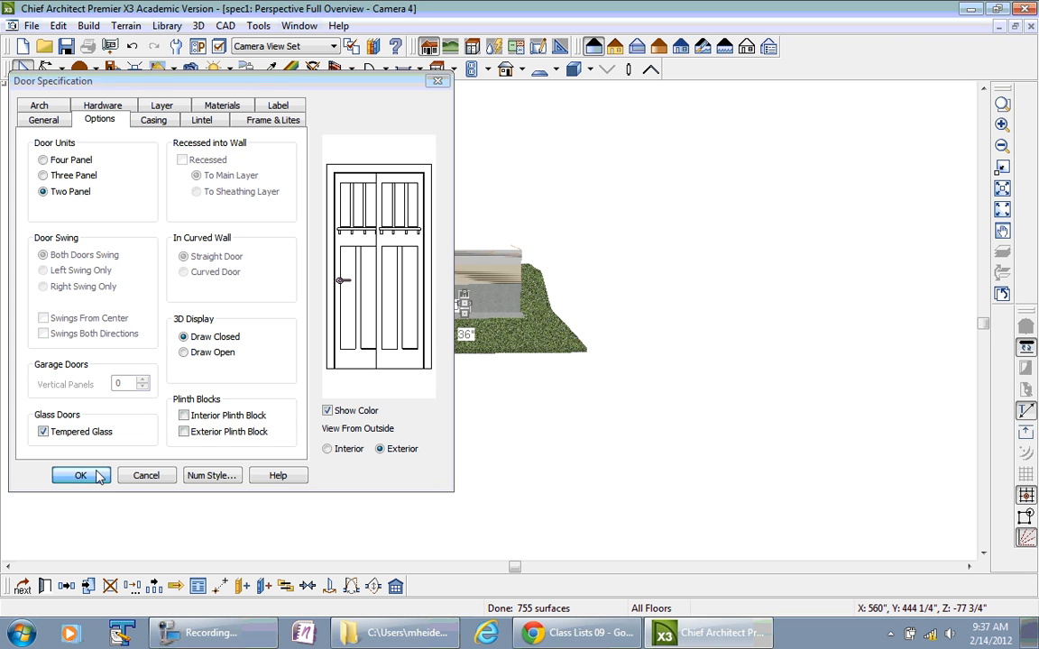
{"action": "scroll", "coordinate": [487, 343], "scroll_direction": "up", "scroll_amount": 4}
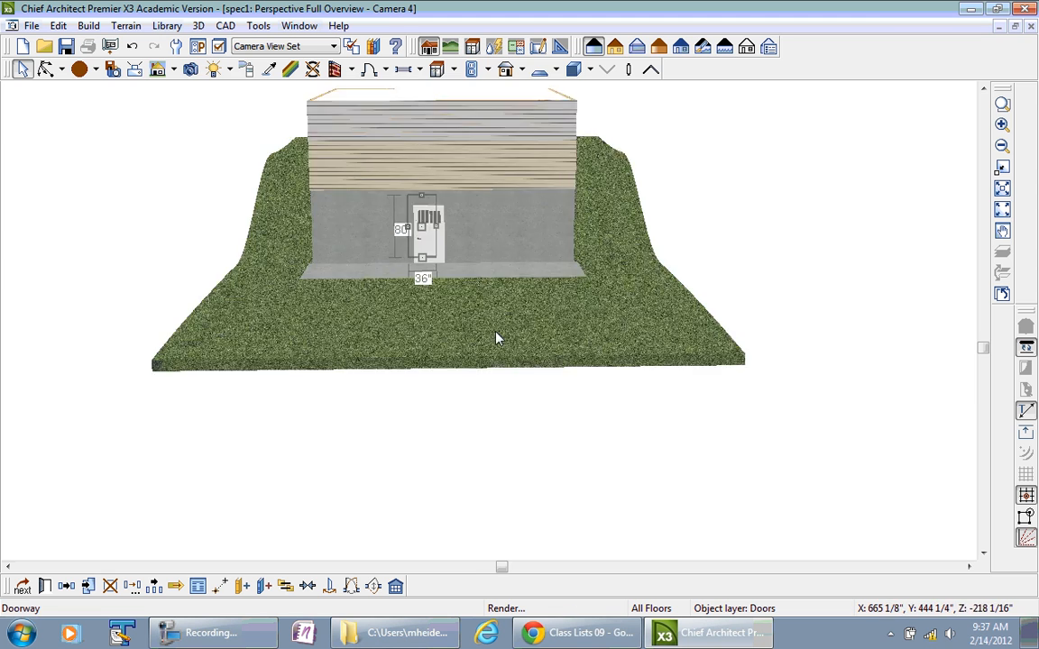
{"action": "scroll", "coordinate": [495, 339], "scroll_direction": "up", "scroll_amount": 5}
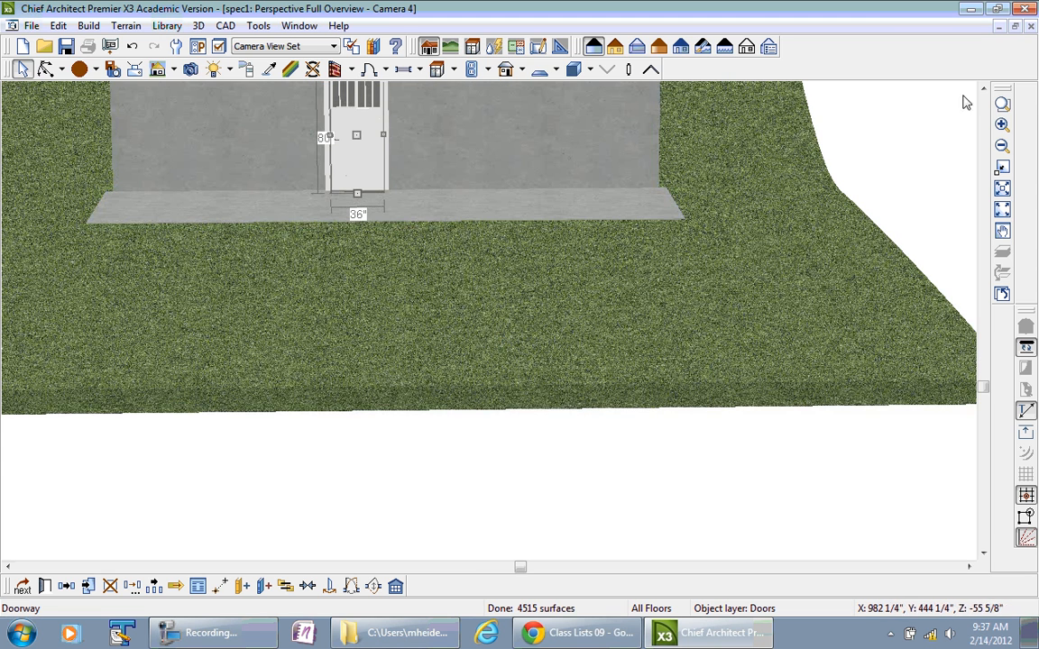
Widen the basement door to 84" by stretching its jamb sideways along the foundation wall.
{"action": "left_click", "coordinate": [983, 89]}
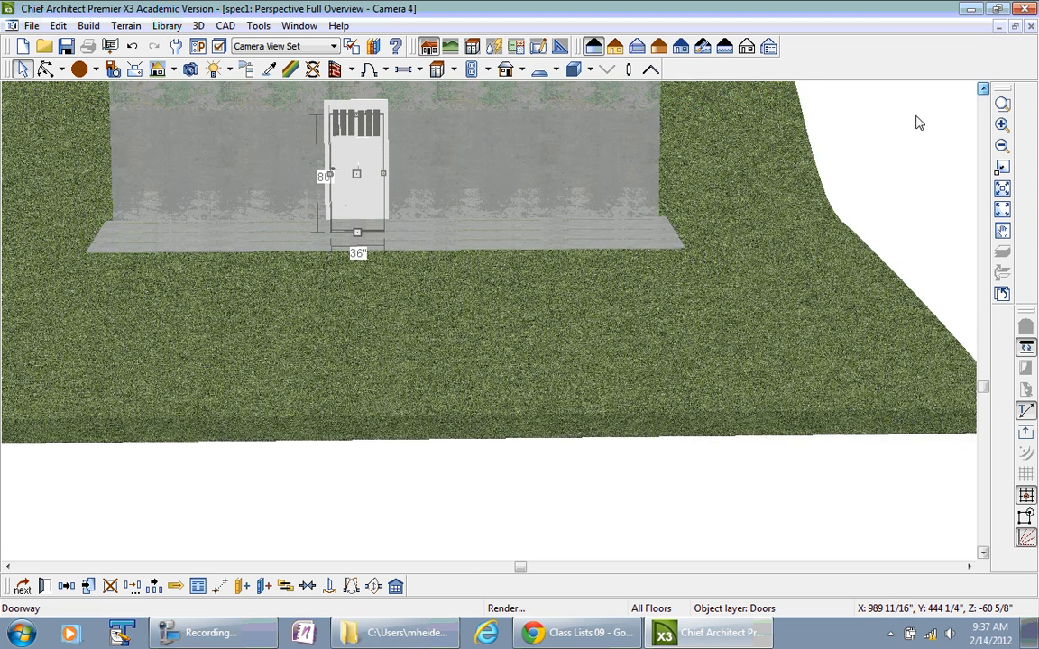
{"action": "left_click_drag", "start_coordinate": [384, 189], "coordinate": [455, 195]}
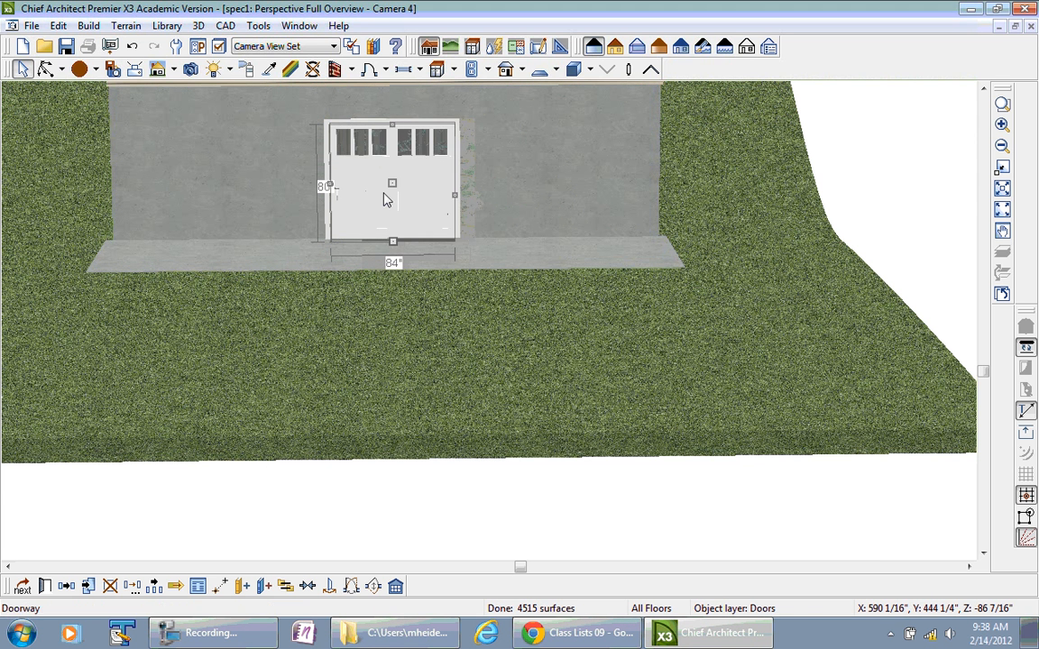
{"action": "double_click", "coordinate": [387, 199]}
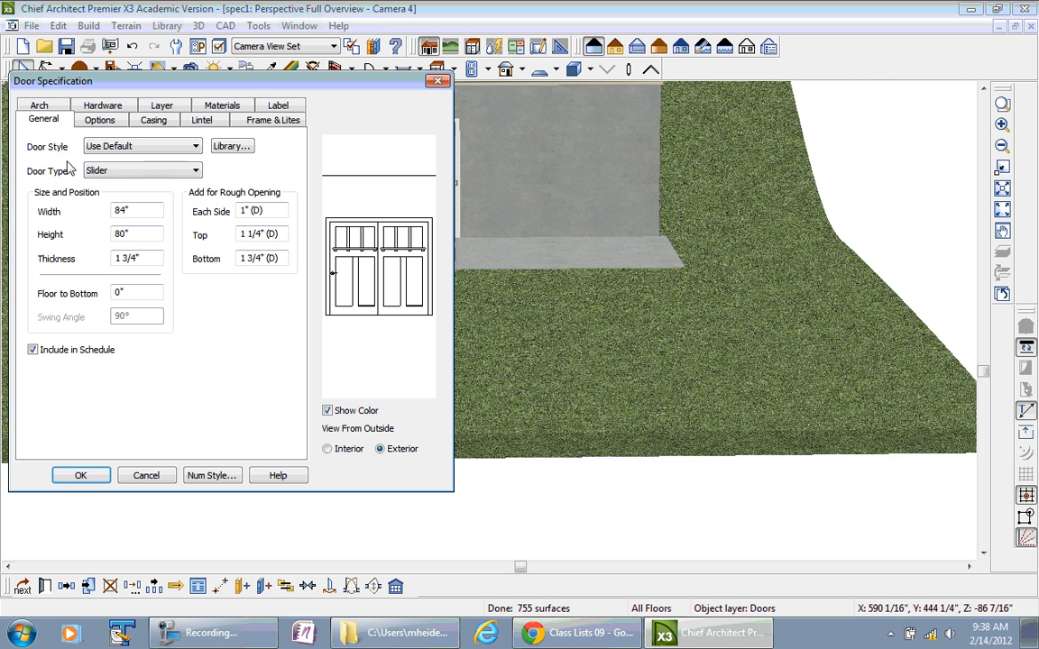
{"action": "left_click", "coordinate": [213, 108]}
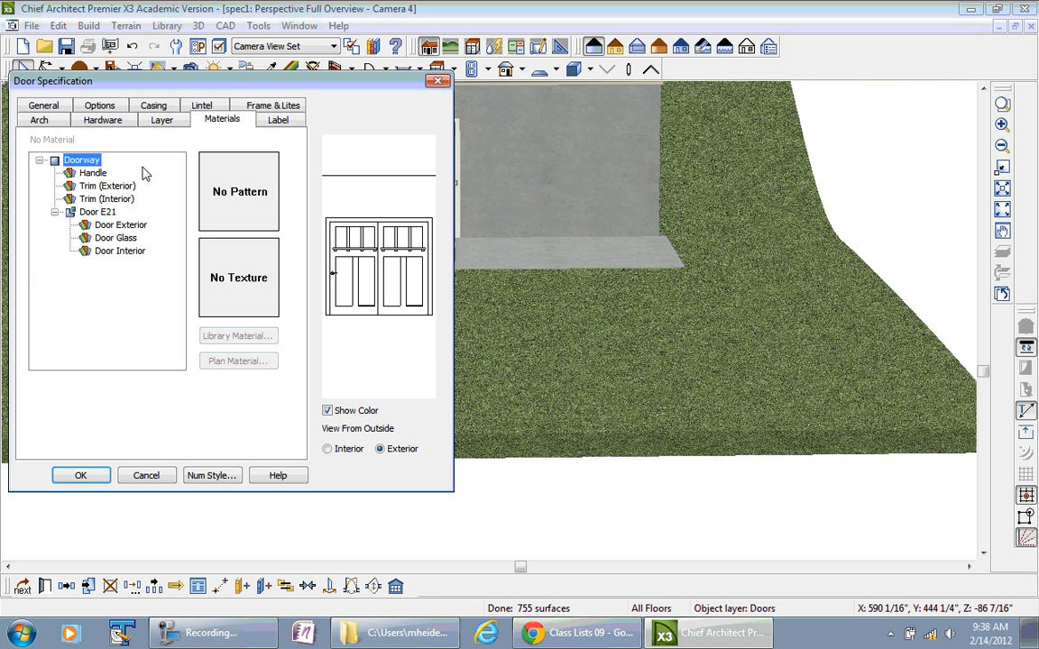
{"action": "left_click", "coordinate": [47, 107]}
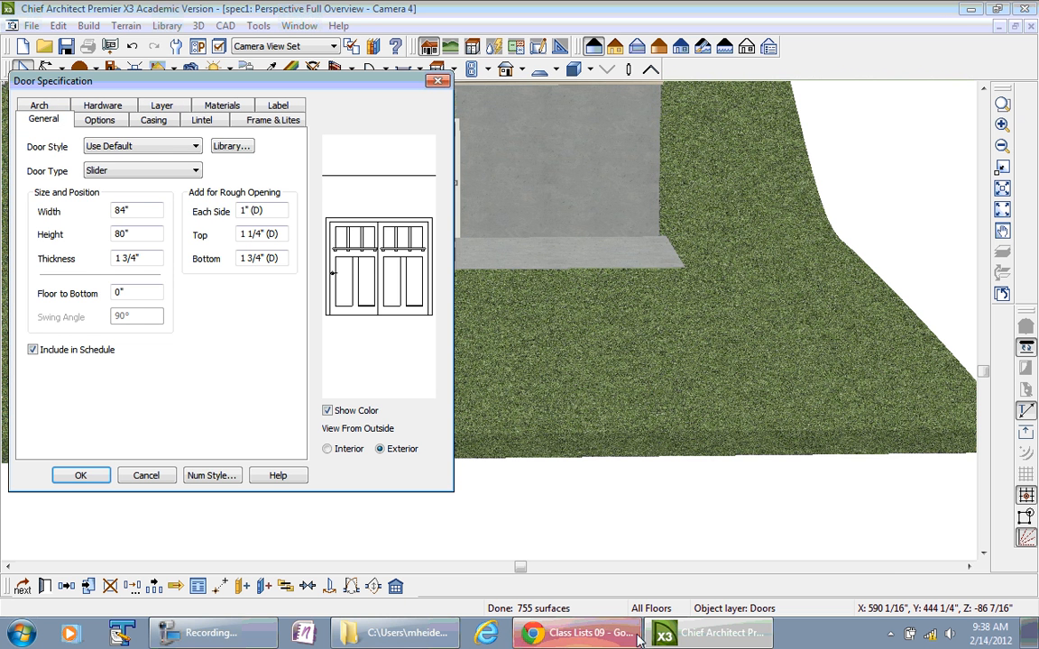
{"action": "left_click", "coordinate": [199, 632]}
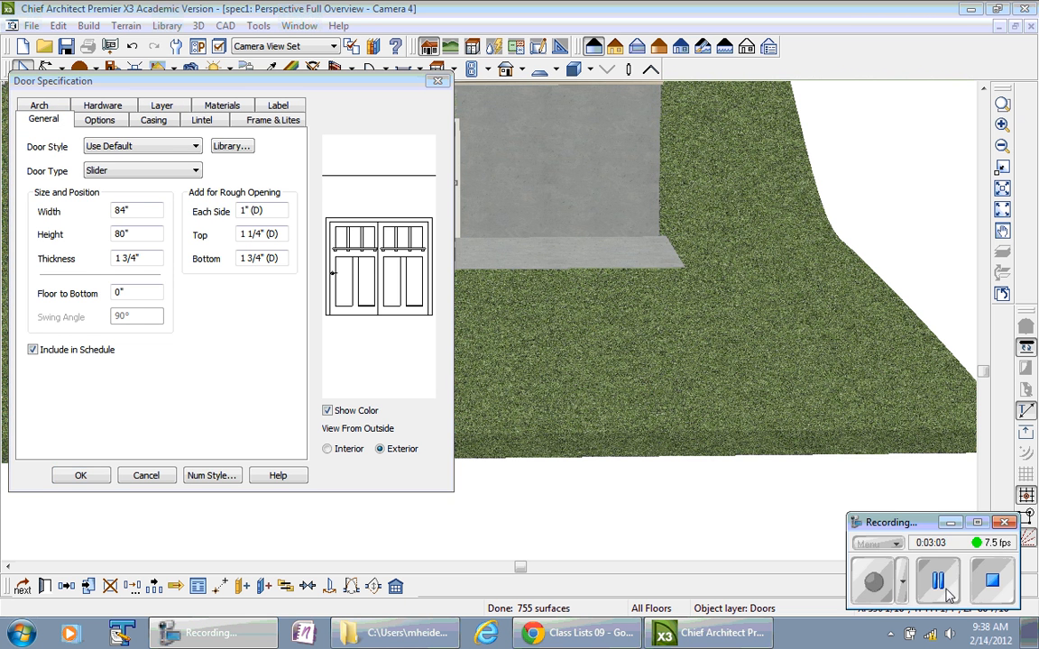
{"action": "left_click", "coordinate": [938, 582]}
{"action": "left_click", "coordinate": [868, 585]}
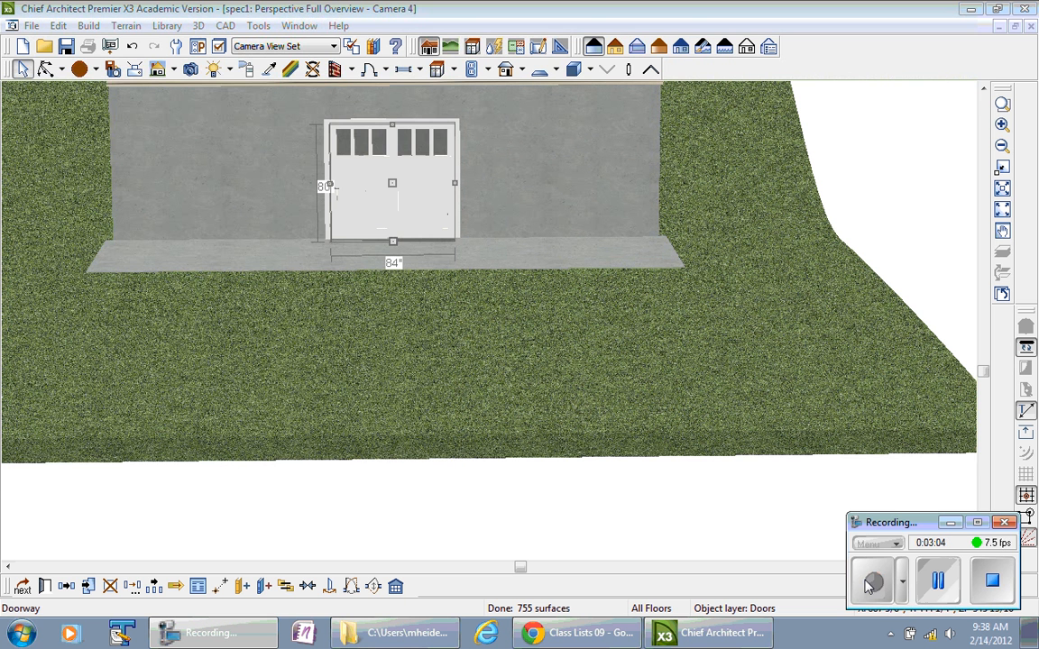
Set the basement slider's door style to Glass in its specification and apply the change.
{"action": "double_click", "coordinate": [399, 204]}
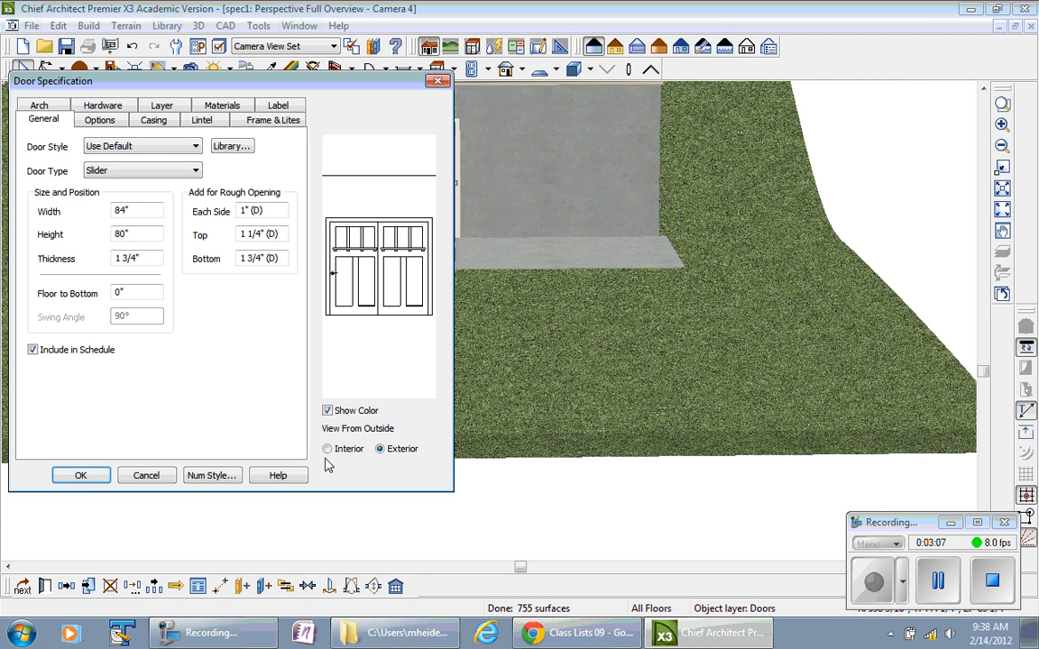
{"action": "left_click", "coordinate": [161, 147]}
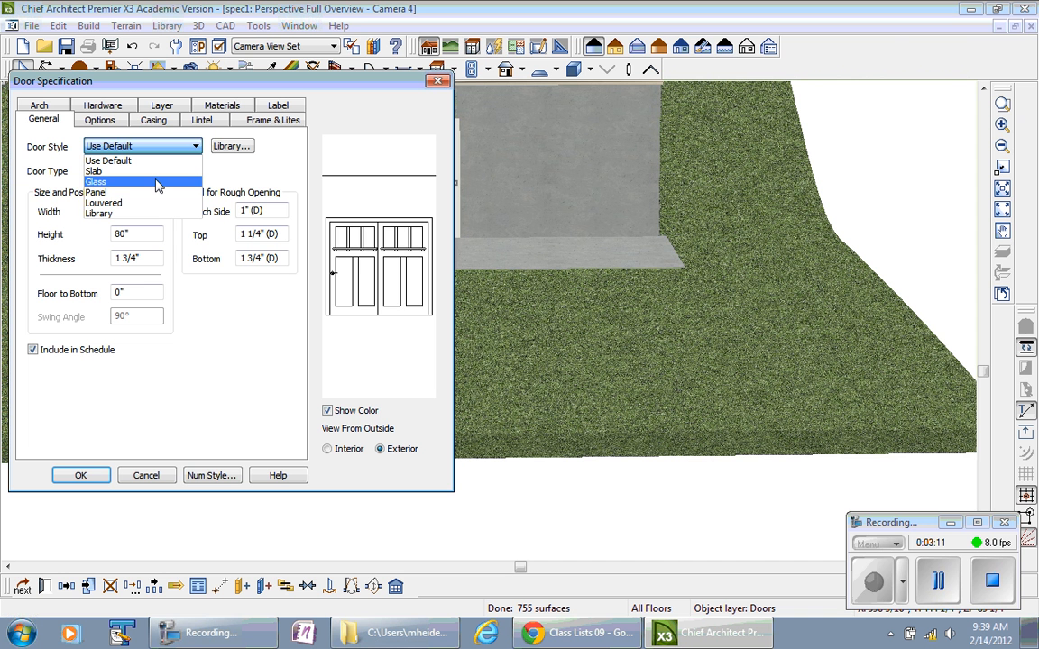
{"action": "left_click", "coordinate": [158, 183]}
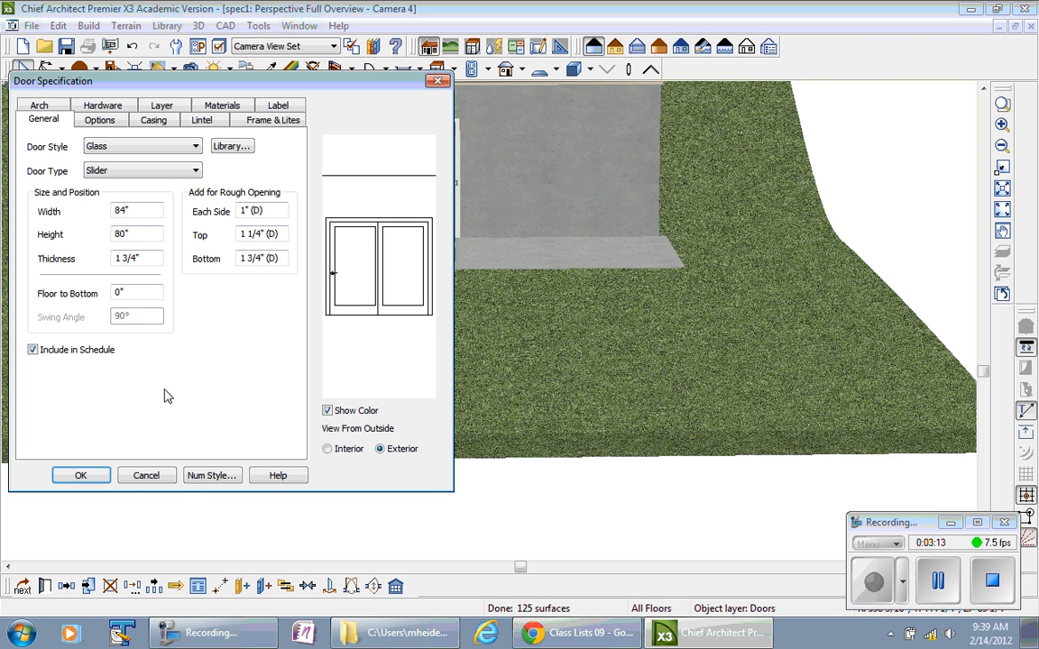
{"action": "left_click", "coordinate": [80, 476]}
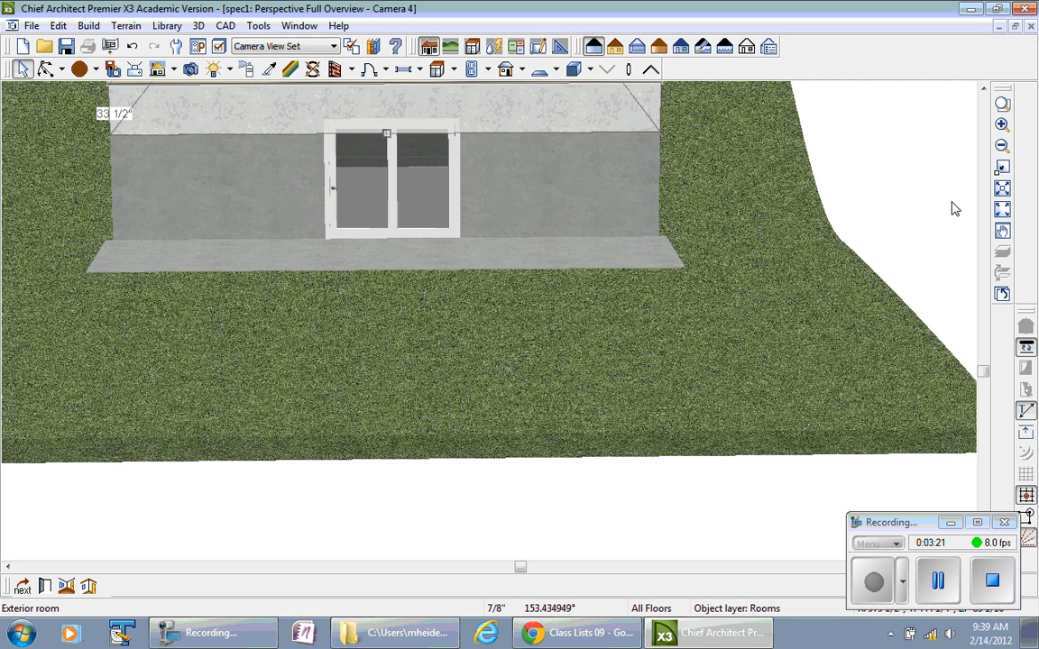
{"action": "left_click", "coordinate": [937, 584]}
{"action": "left_click", "coordinate": [873, 586]}
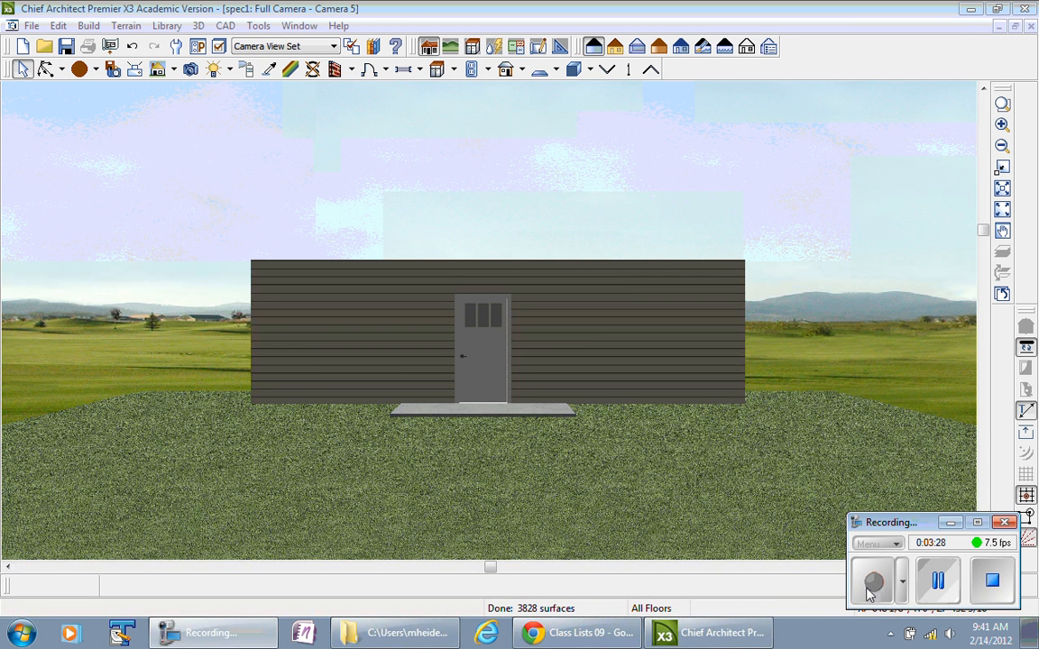
Try the Louvered style on the main-floor door in its specification, and set the door style to Panel.
{"action": "left_click", "coordinate": [489, 377]}
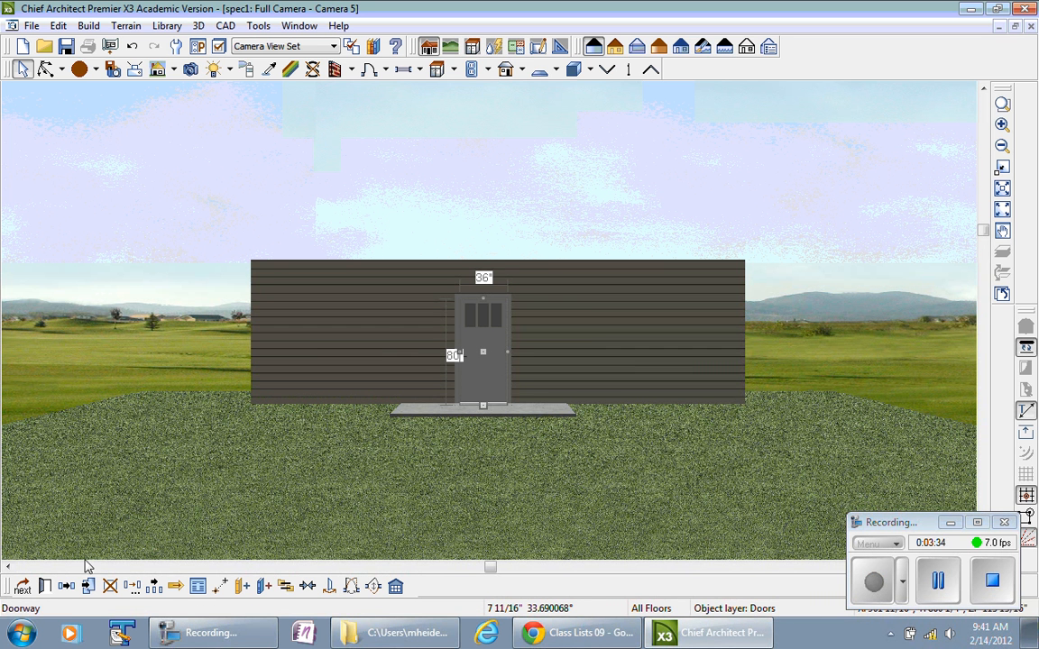
{"action": "left_click", "coordinate": [46, 586]}
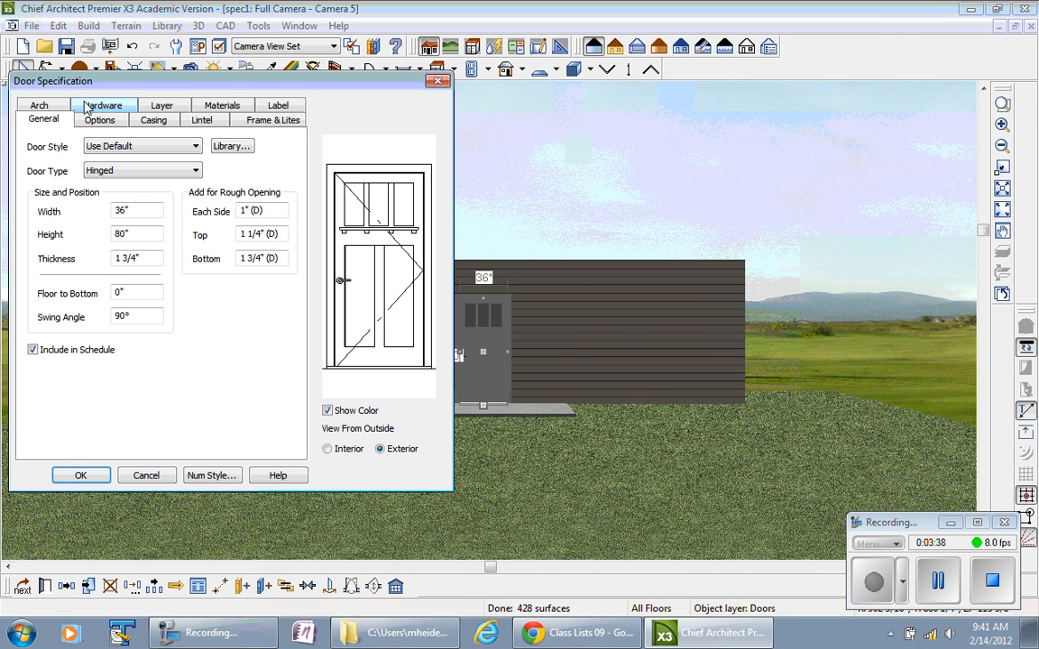
{"action": "left_click", "coordinate": [174, 147]}
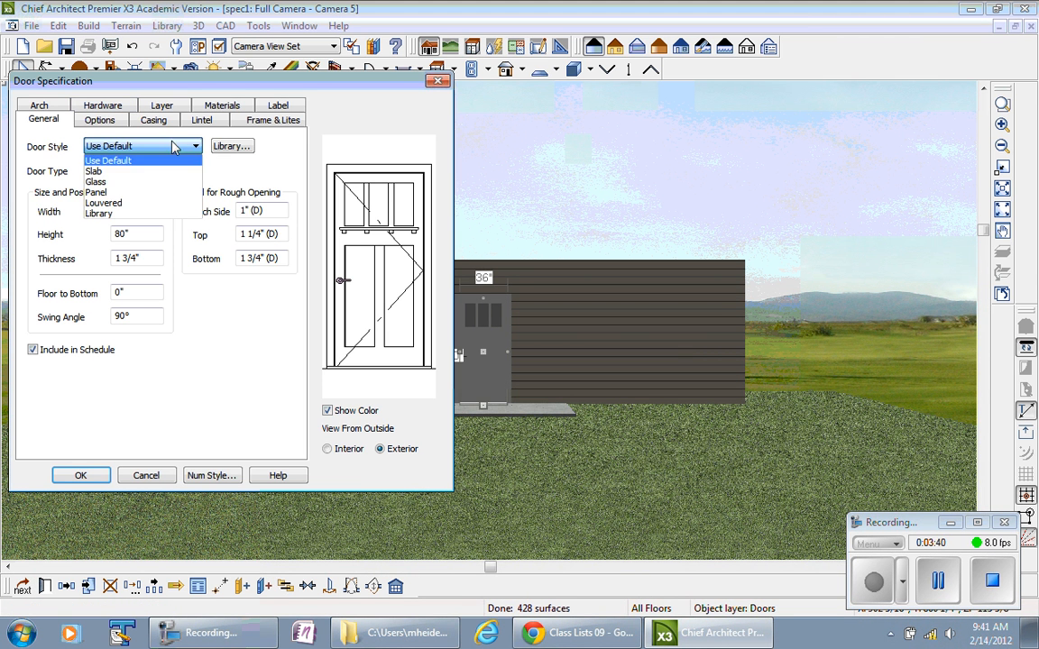
{"action": "left_click", "coordinate": [193, 204]}
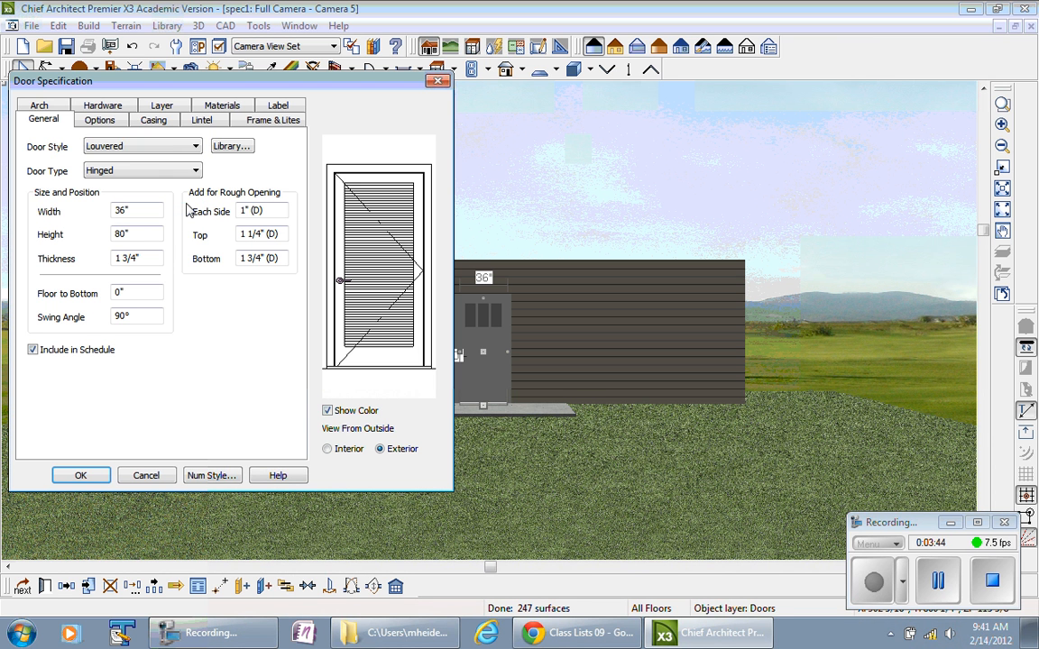
{"action": "left_click", "coordinate": [164, 147]}
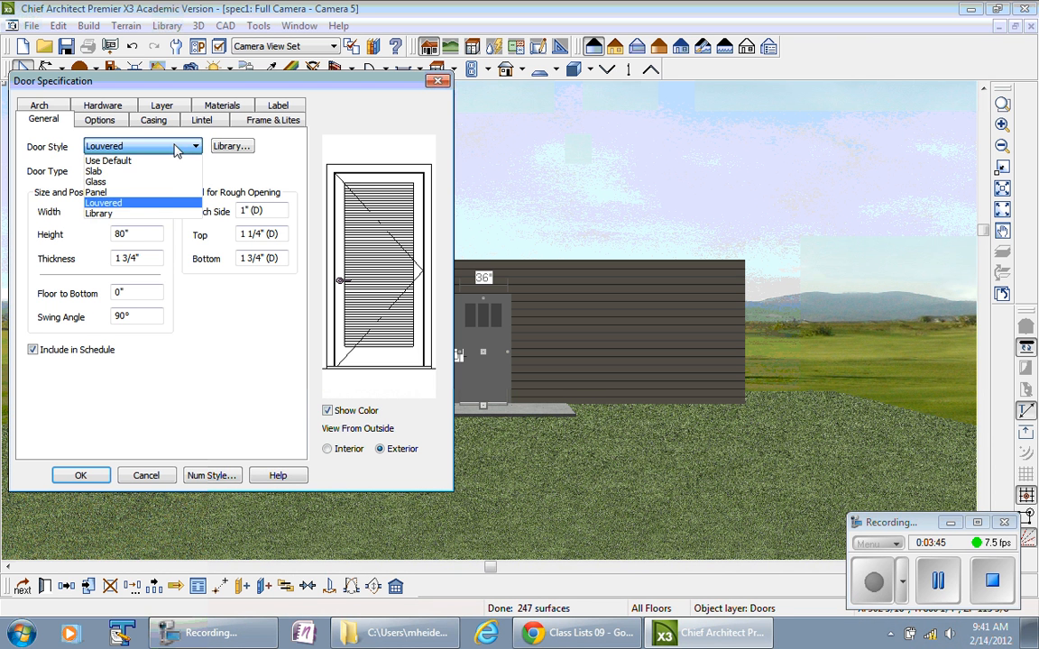
{"action": "left_click", "coordinate": [166, 191]}
{"action": "left_click", "coordinate": [192, 145]}
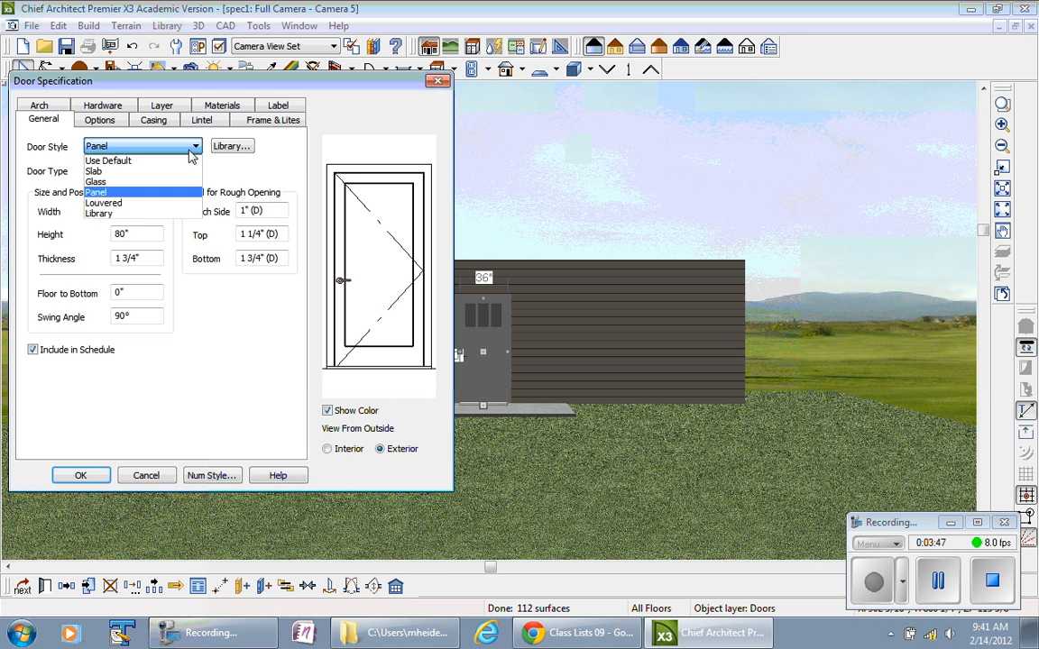
{"action": "left_click", "coordinate": [175, 208]}
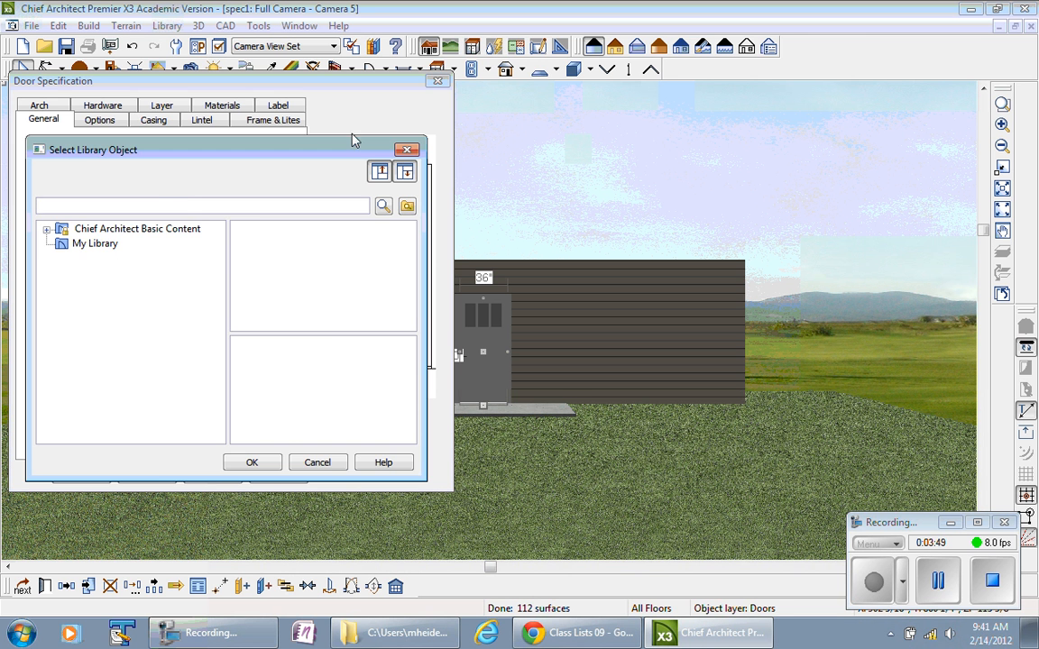
{"action": "left_click", "coordinate": [406, 149]}
{"action": "left_click", "coordinate": [155, 147]}
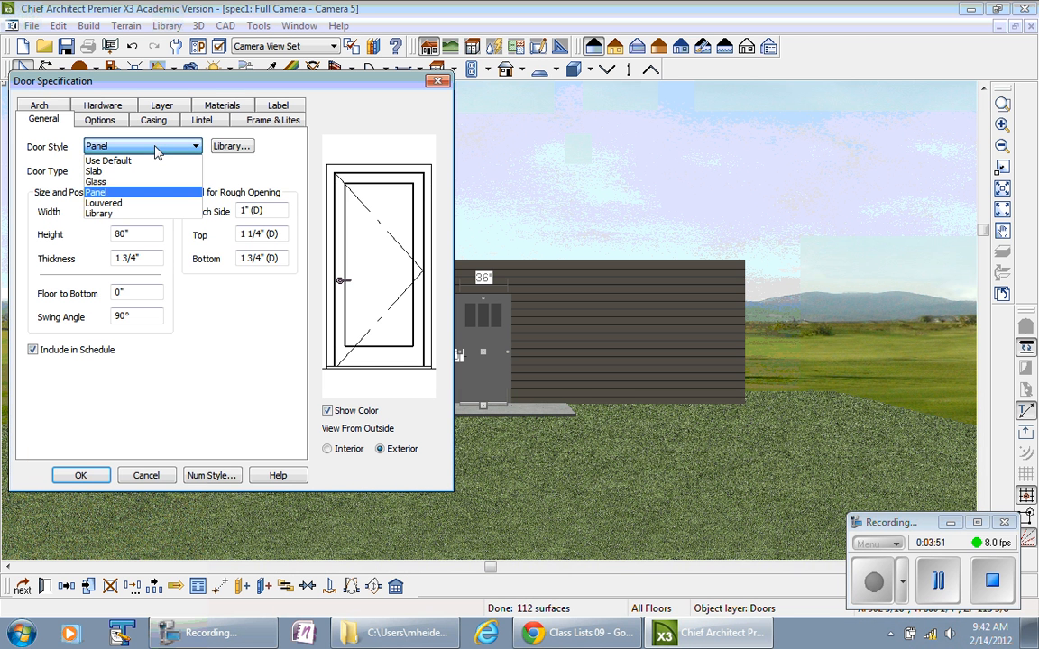
{"action": "left_click", "coordinate": [153, 193]}
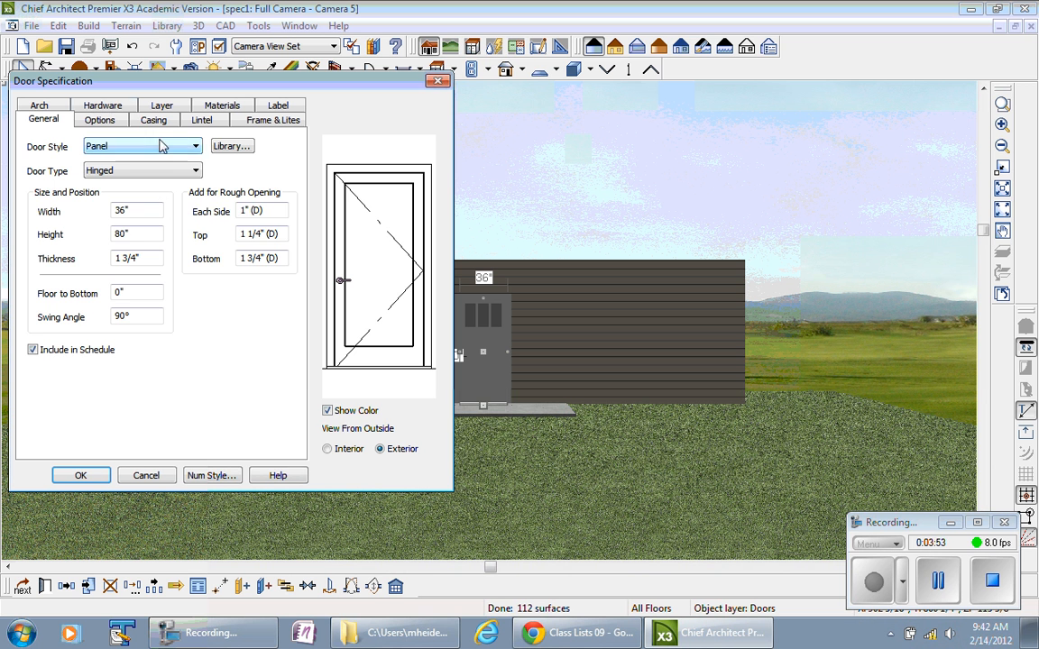
Look through the main-floor door's options, casing, lintel, frame and lites, and label settings.
{"action": "left_click", "coordinate": [101, 120]}
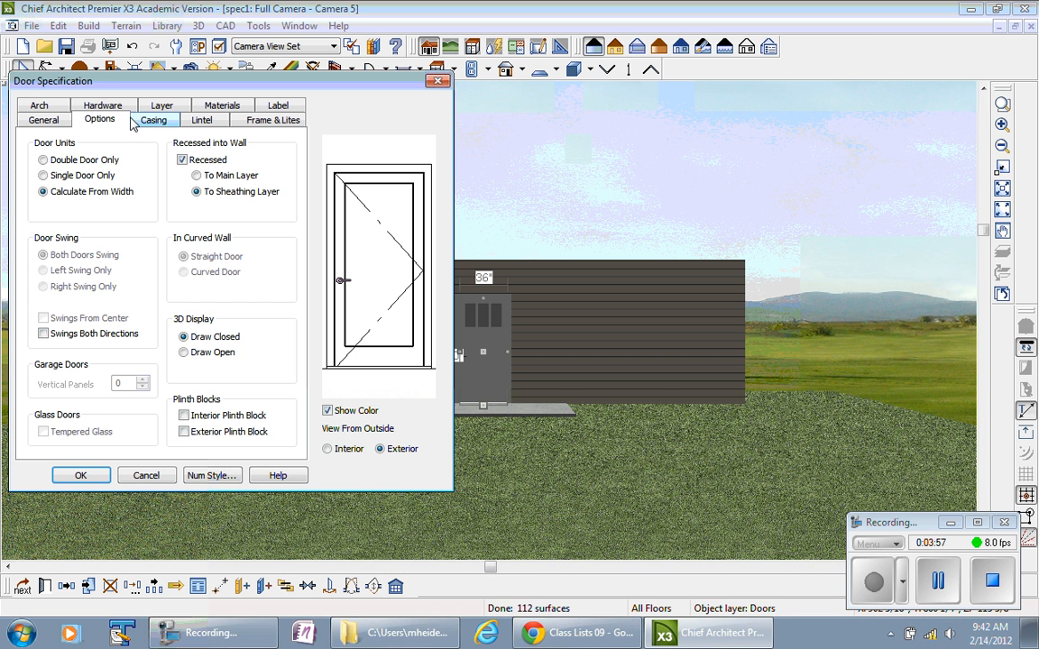
{"action": "left_click", "coordinate": [151, 122]}
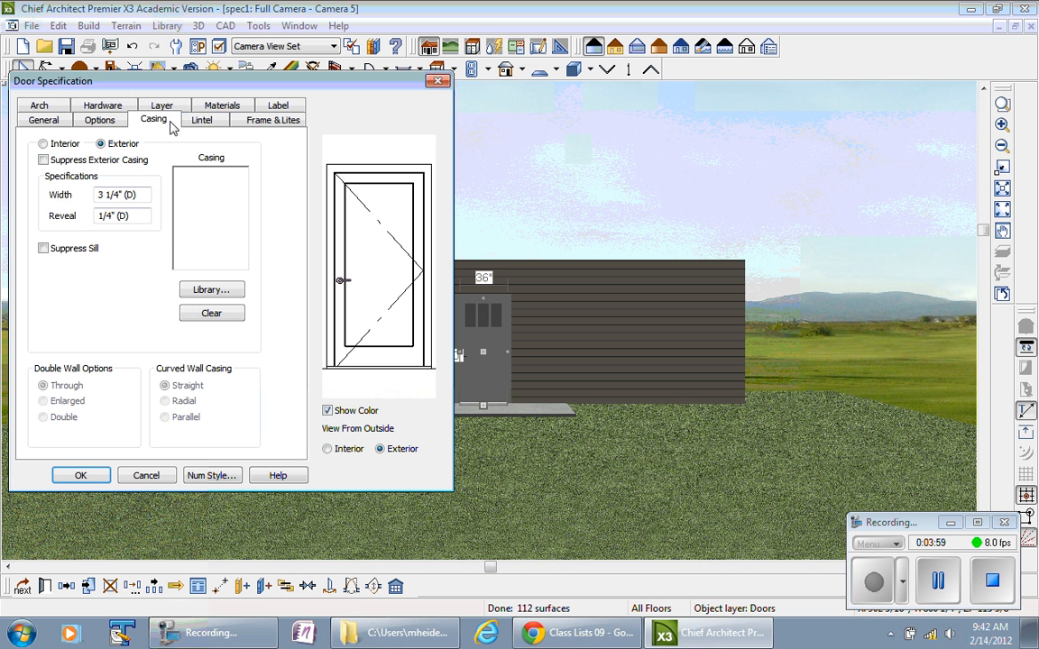
{"action": "left_click", "coordinate": [205, 122]}
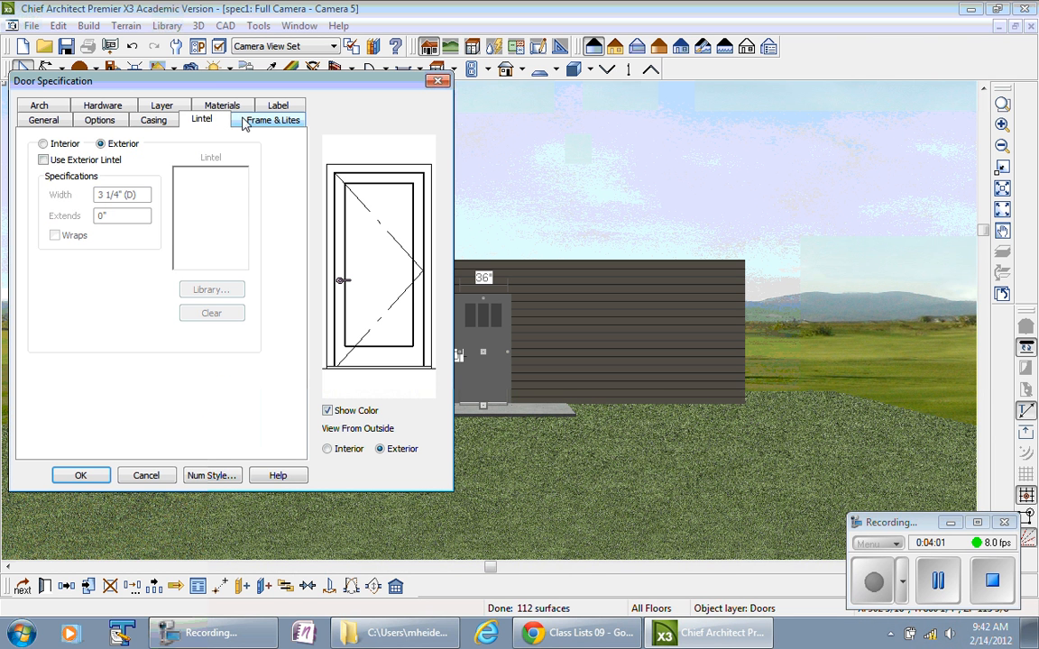
{"action": "left_click", "coordinate": [273, 127]}
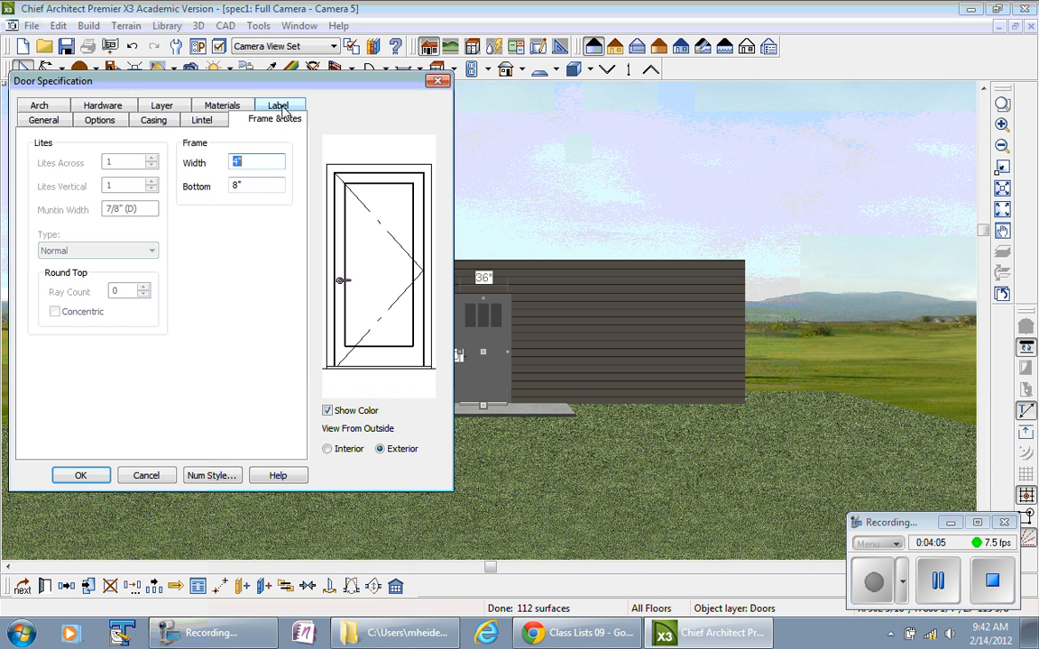
{"action": "left_click", "coordinate": [278, 106]}
{"action": "left_click", "coordinate": [938, 585]}
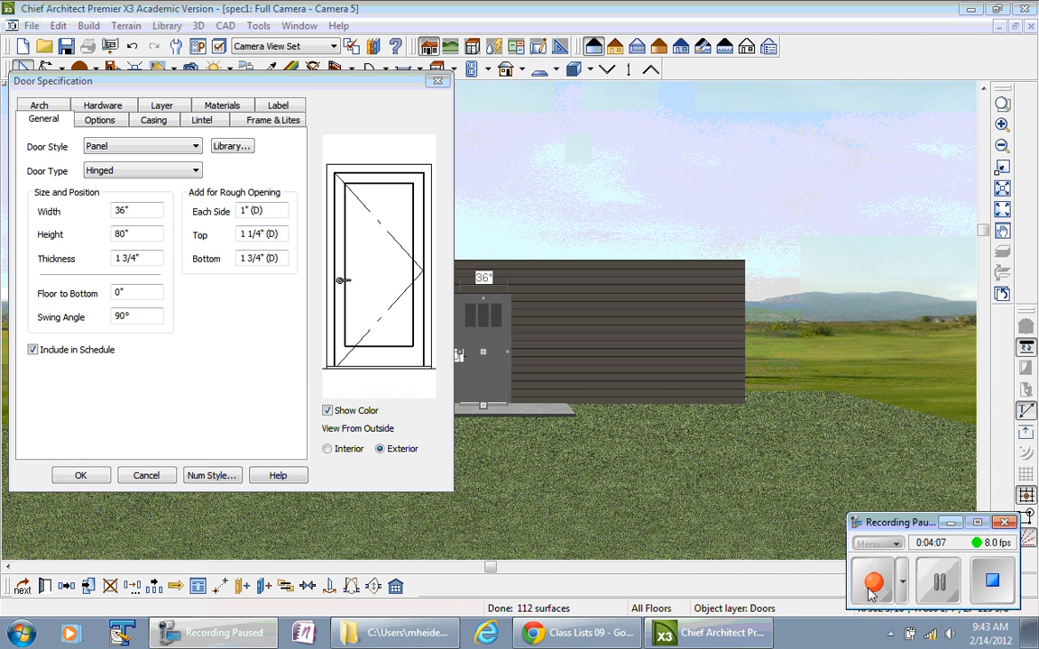
{"action": "left_click", "coordinate": [870, 594]}
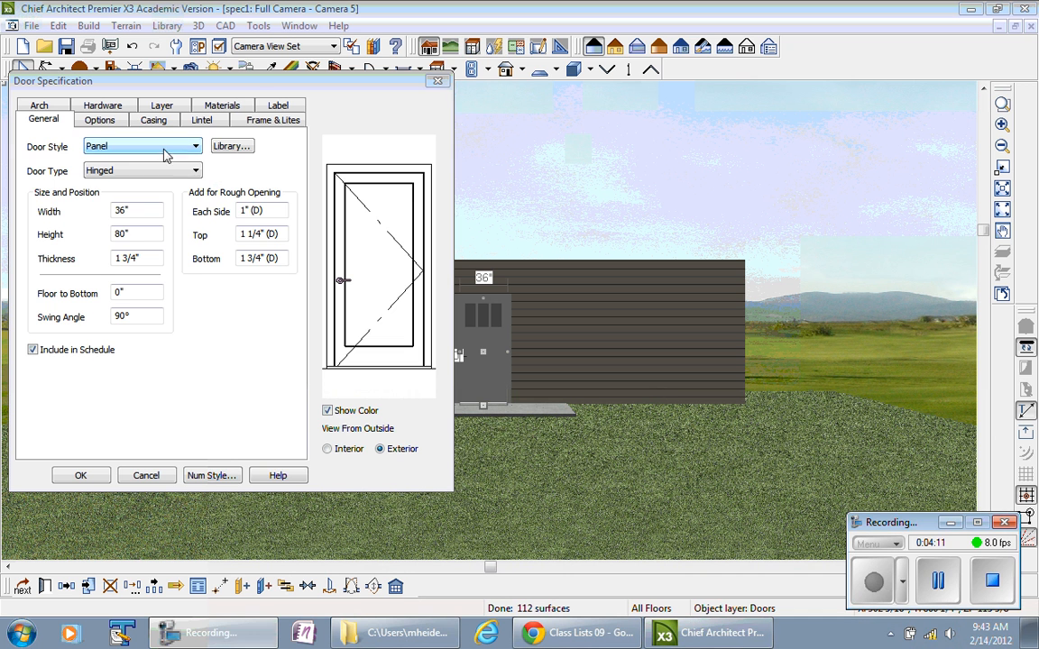
Browse the door library for the main-floor door down to the rectangular panel doors in Chief Architect Basic Content.
{"action": "left_click", "coordinate": [233, 147]}
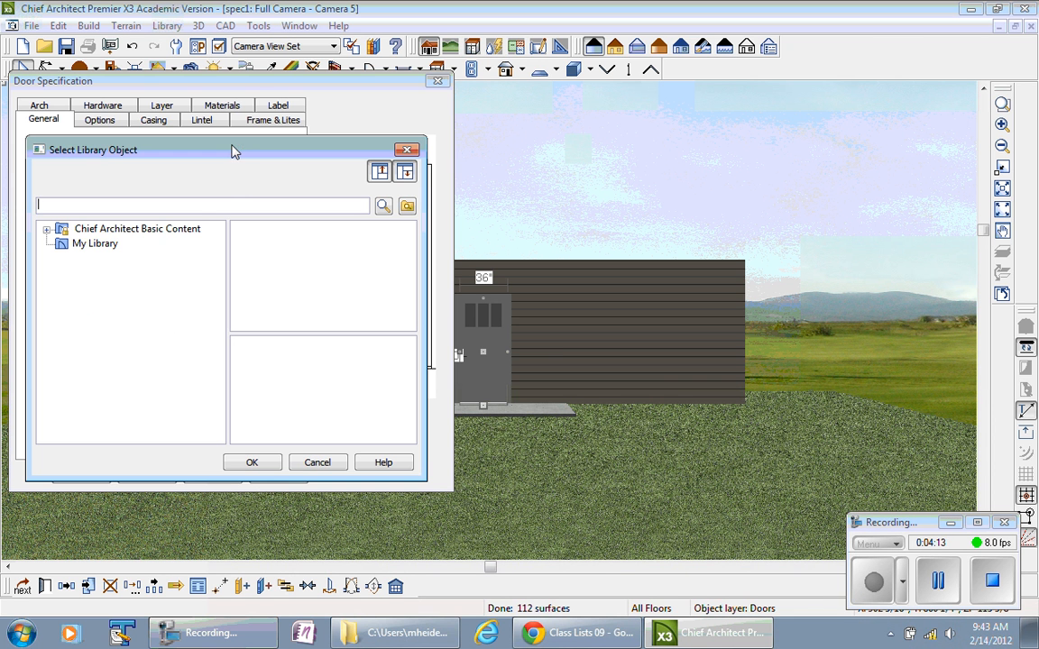
{"action": "left_click", "coordinate": [47, 229]}
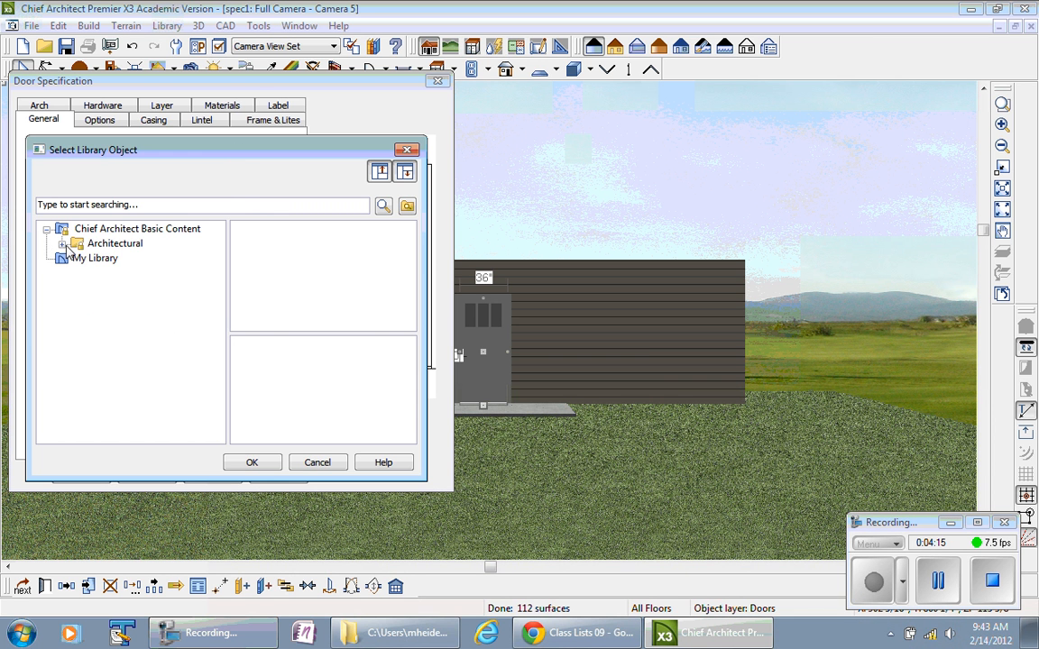
{"action": "left_click", "coordinate": [62, 244]}
{"action": "left_click", "coordinate": [78, 258]}
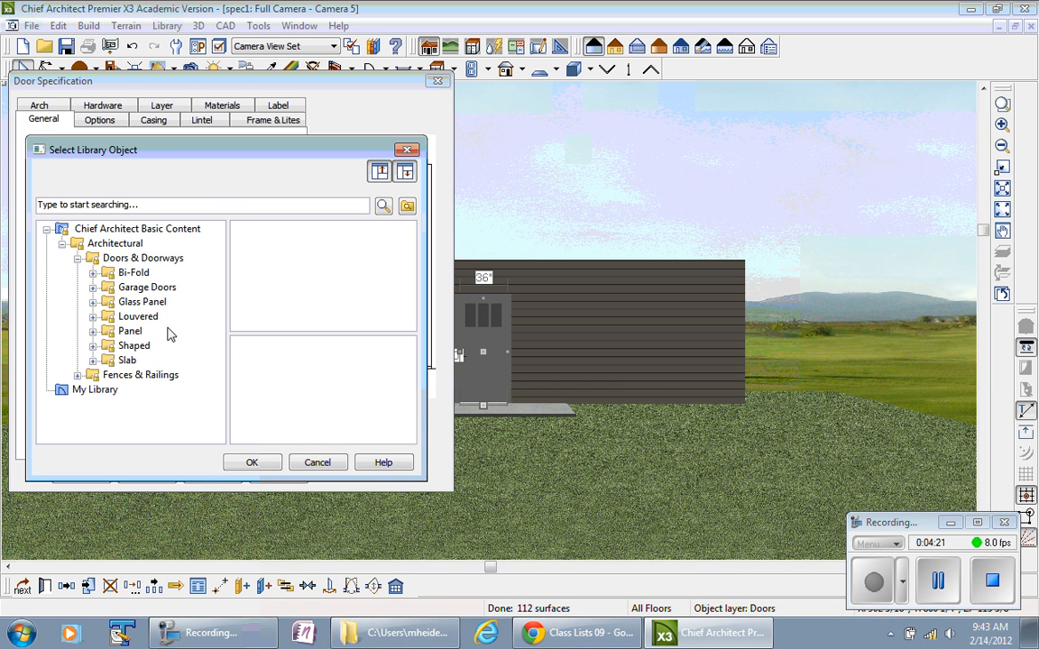
{"action": "left_click", "coordinate": [94, 331]}
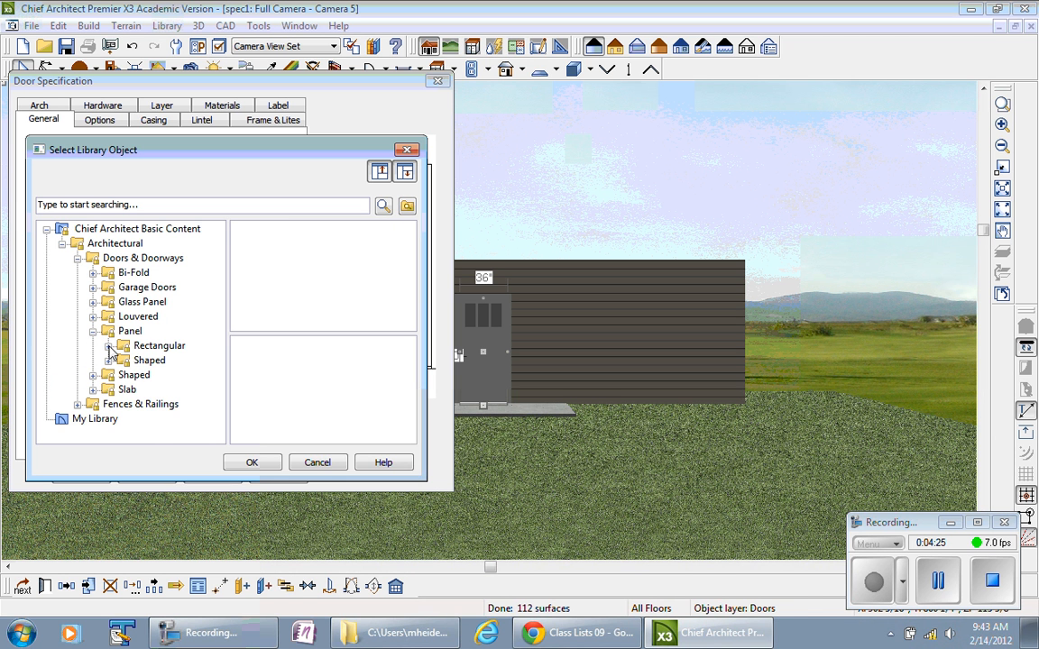
{"action": "left_click", "coordinate": [108, 347]}
Preview the rectangular panel doors in the library, from Door P02 to Door P13, for the main-floor door.
{"action": "left_click", "coordinate": [167, 347]}
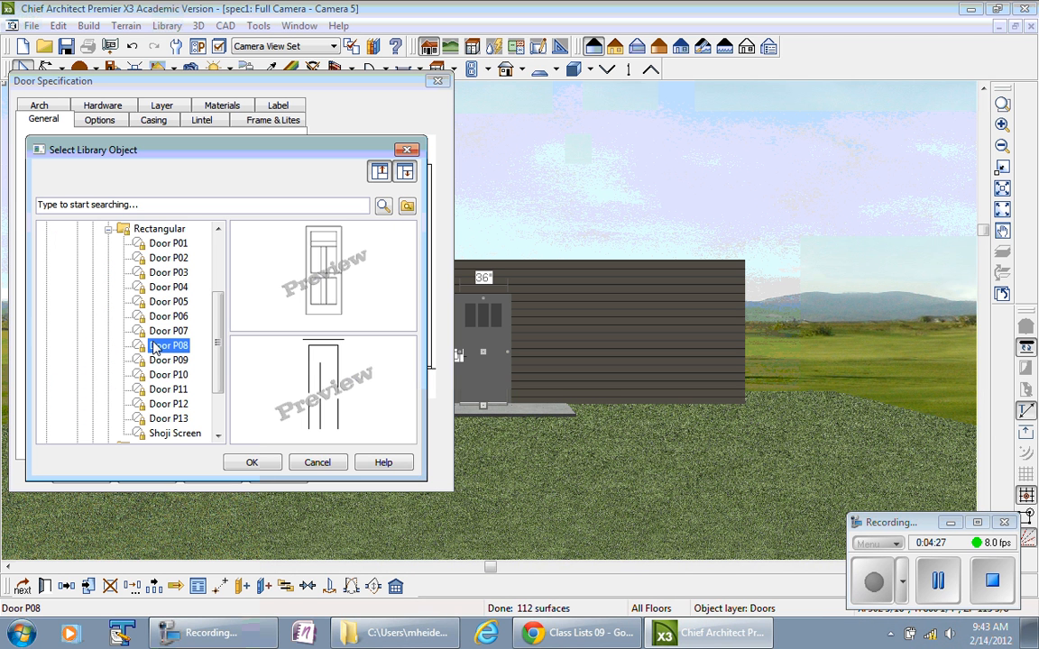
{"action": "left_click", "coordinate": [171, 360]}
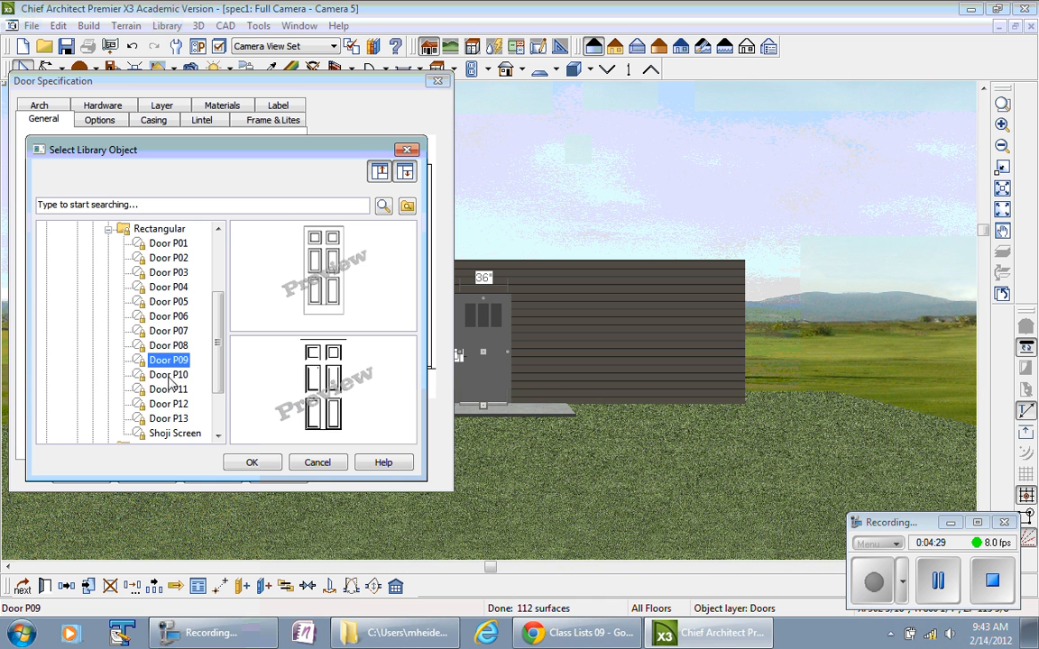
{"action": "left_click", "coordinate": [170, 374]}
{"action": "left_click", "coordinate": [170, 389]}
{"action": "left_click", "coordinate": [170, 404]}
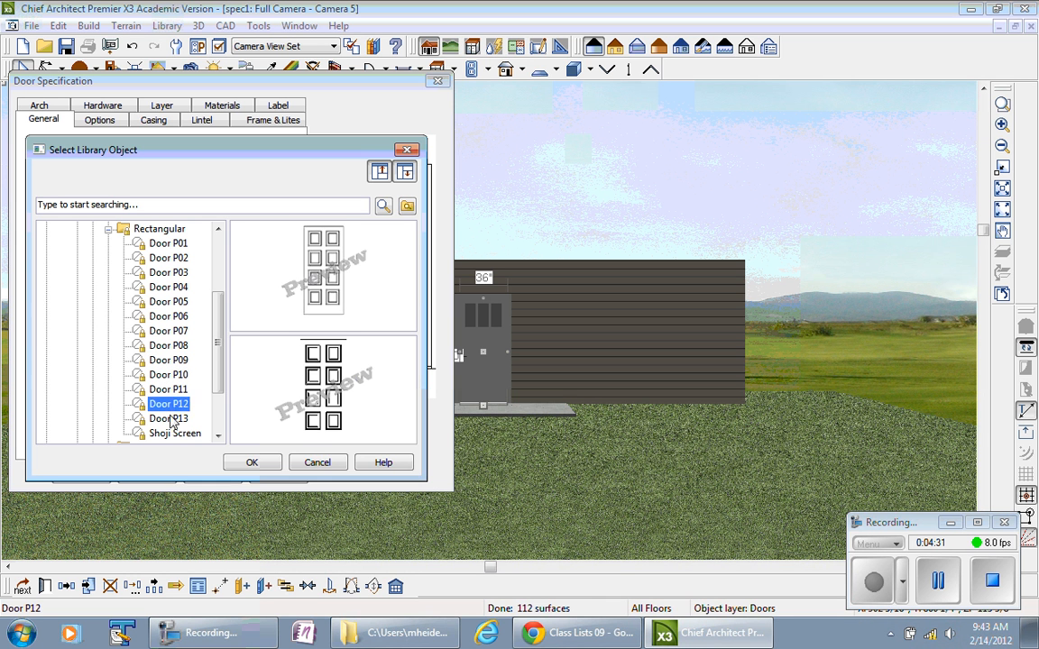
{"action": "left_click", "coordinate": [173, 419]}
{"action": "left_click", "coordinate": [160, 331]}
{"action": "left_click", "coordinate": [160, 301]}
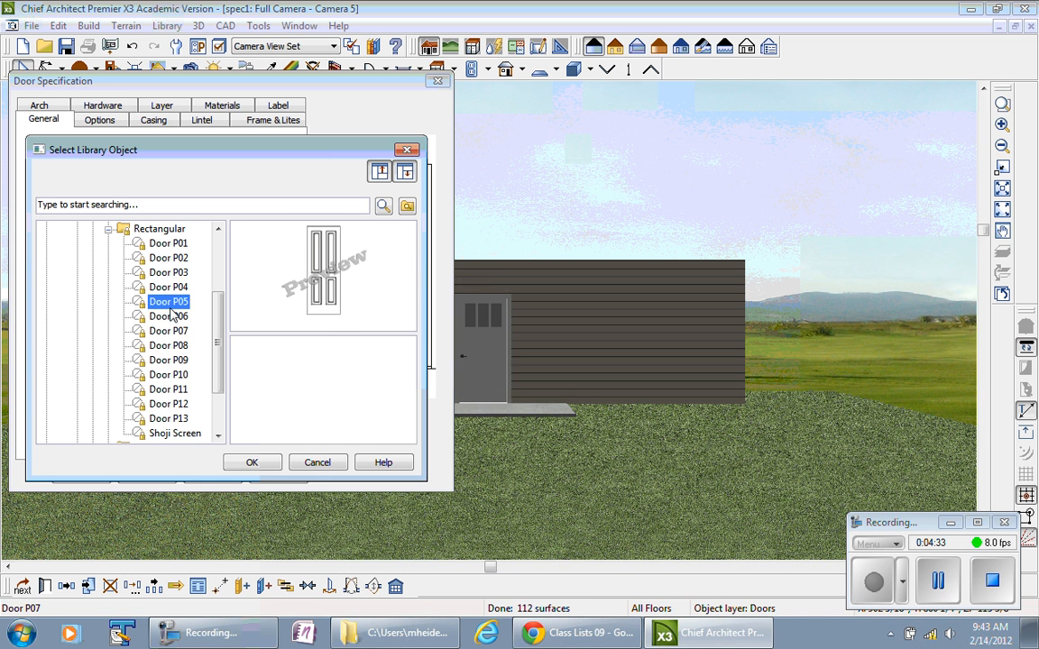
{"action": "left_click", "coordinate": [159, 285]}
{"action": "left_click", "coordinate": [158, 258]}
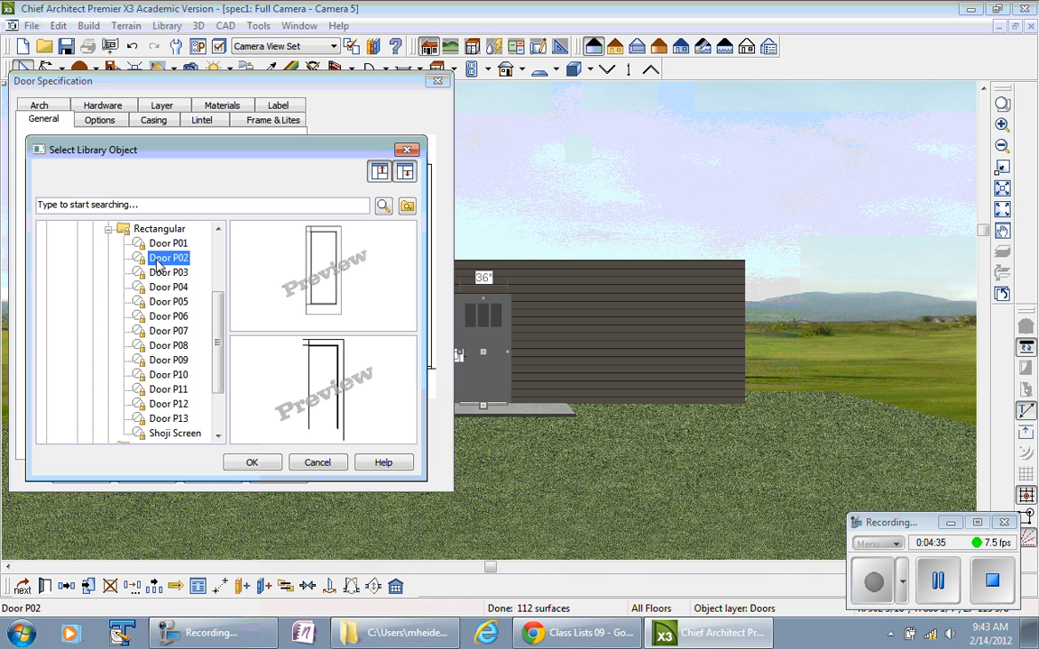
Choose Door P04 from the rectangular panel doors as the main-floor door's style and apply the specification.
{"action": "left_click", "coordinate": [162, 272]}
{"action": "left_click", "coordinate": [164, 287]}
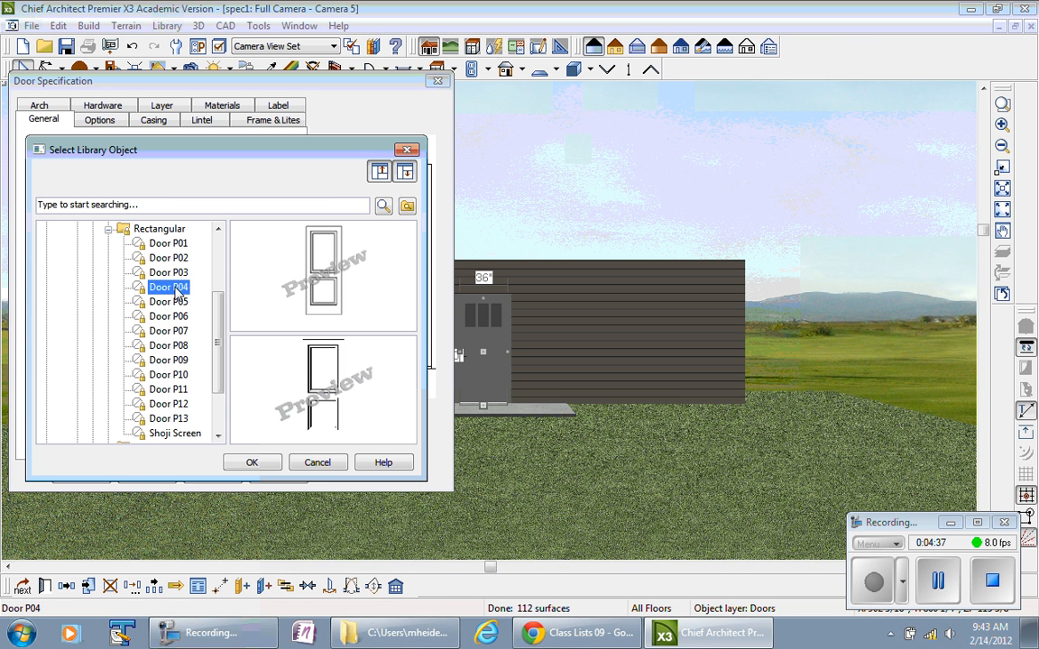
{"action": "left_click", "coordinate": [259, 462]}
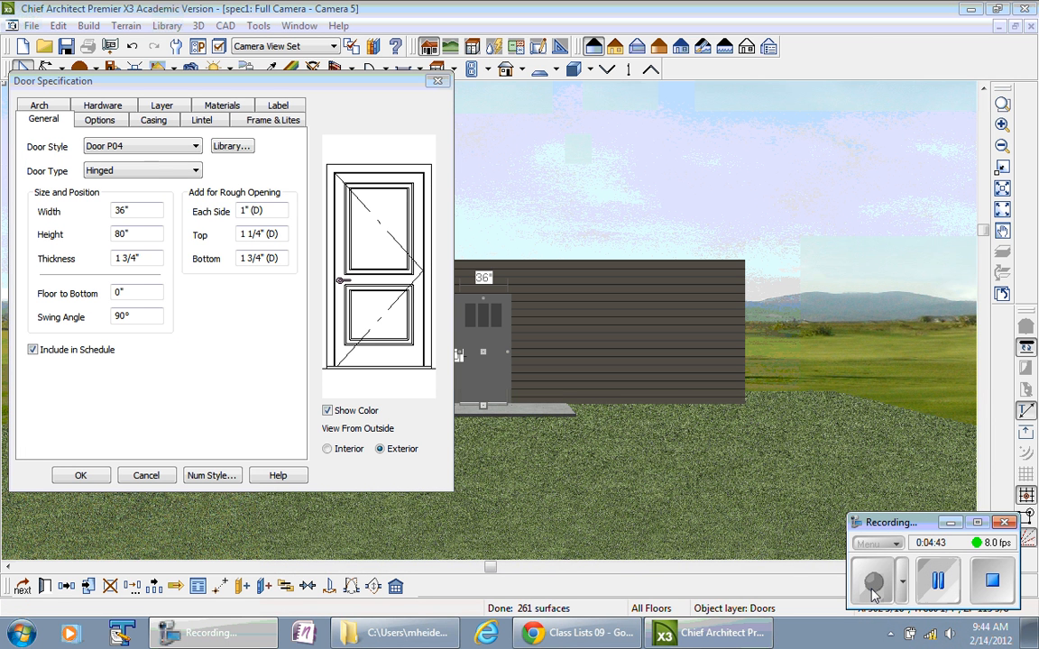
{"action": "left_click", "coordinate": [106, 464]}
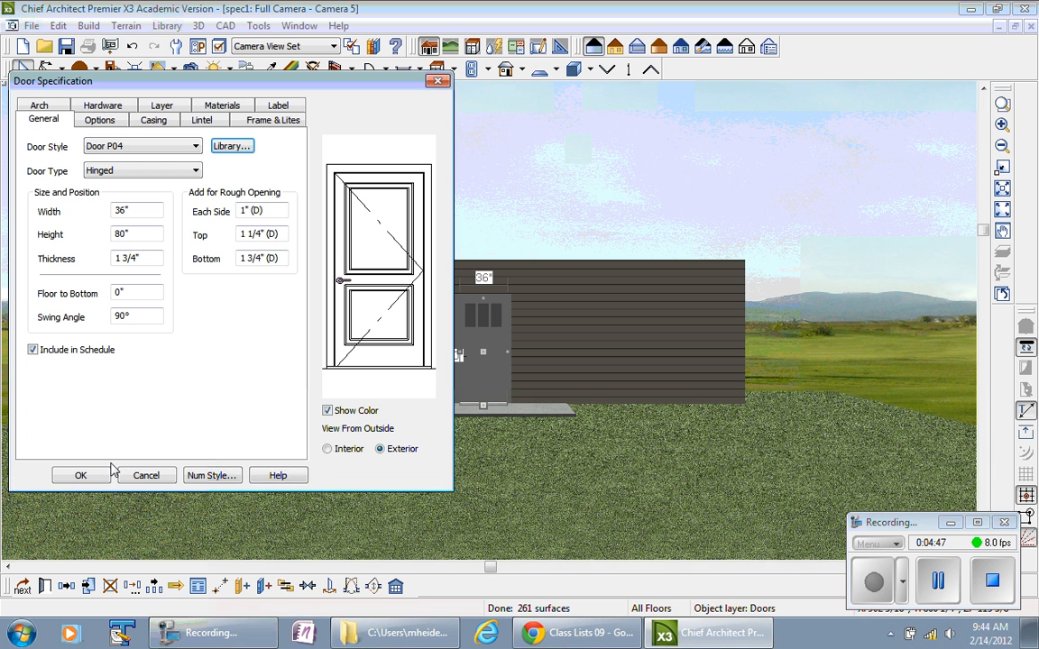
{"action": "left_click", "coordinate": [108, 472]}
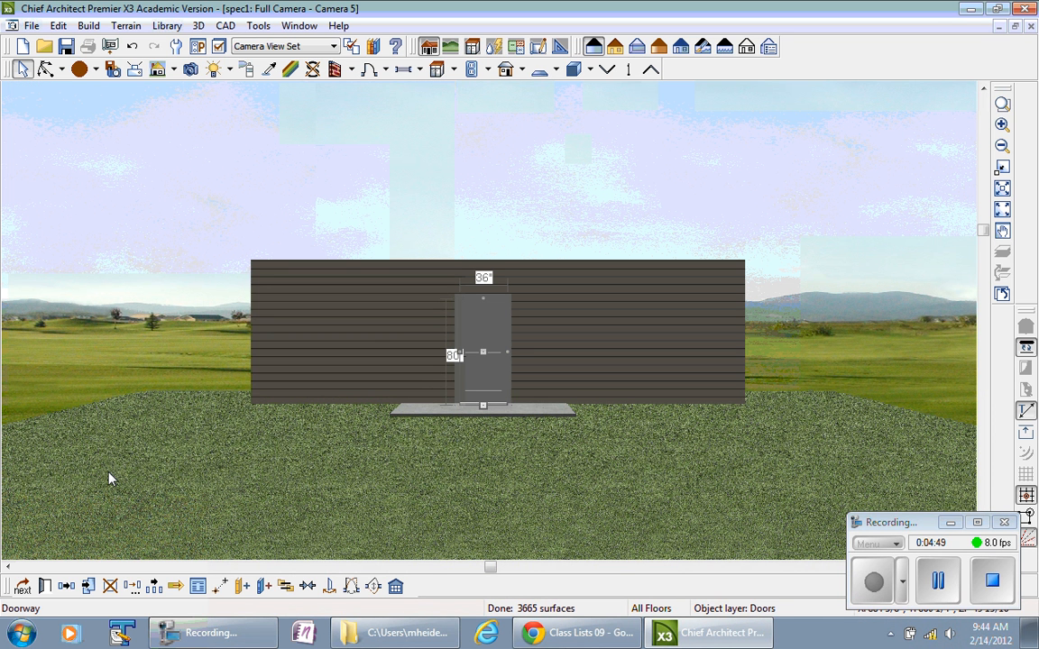
{"action": "left_click", "coordinate": [524, 390]}
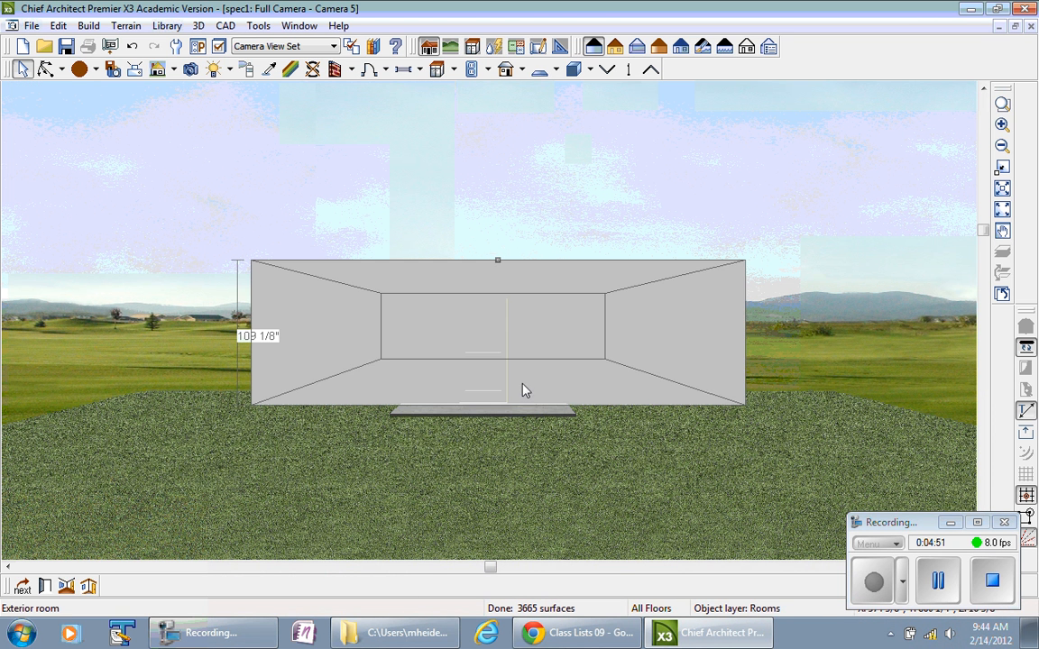
{"action": "left_click", "coordinate": [503, 473]}
{"action": "left_click", "coordinate": [492, 335]}
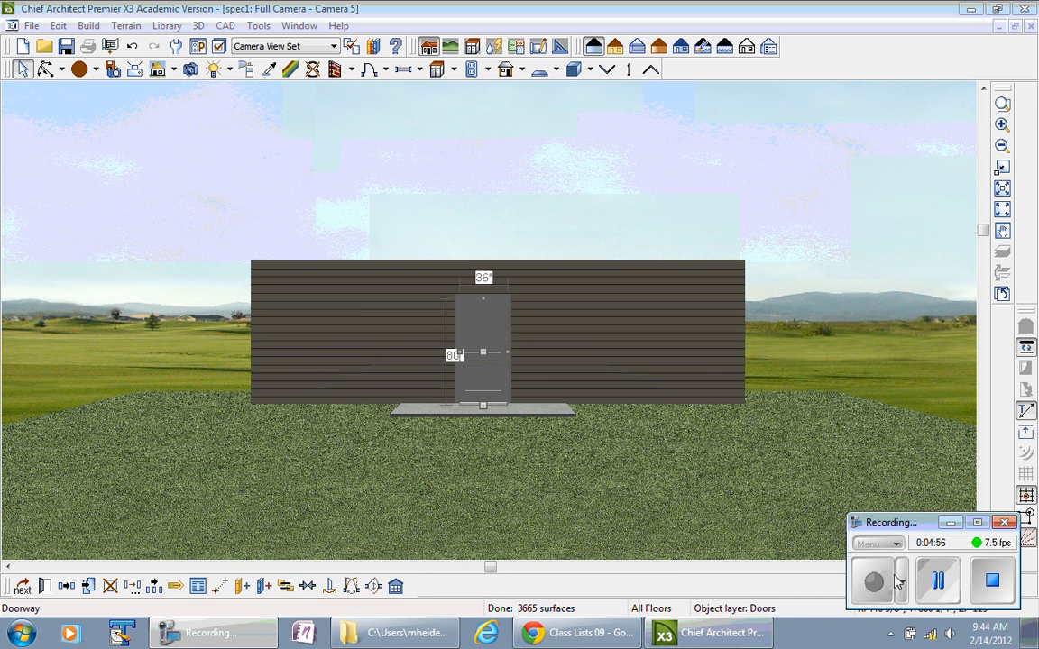
Place a window in the main-floor wall about midway between the door and the wall's left end.
{"action": "left_click", "coordinate": [404, 70]}
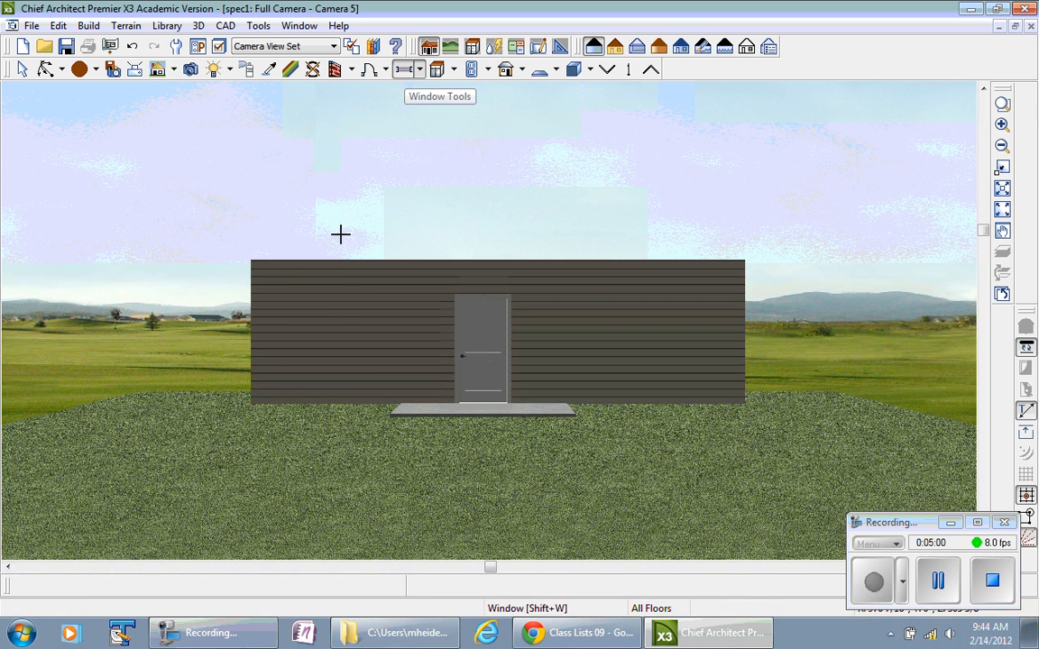
{"action": "left_click", "coordinate": [348, 351]}
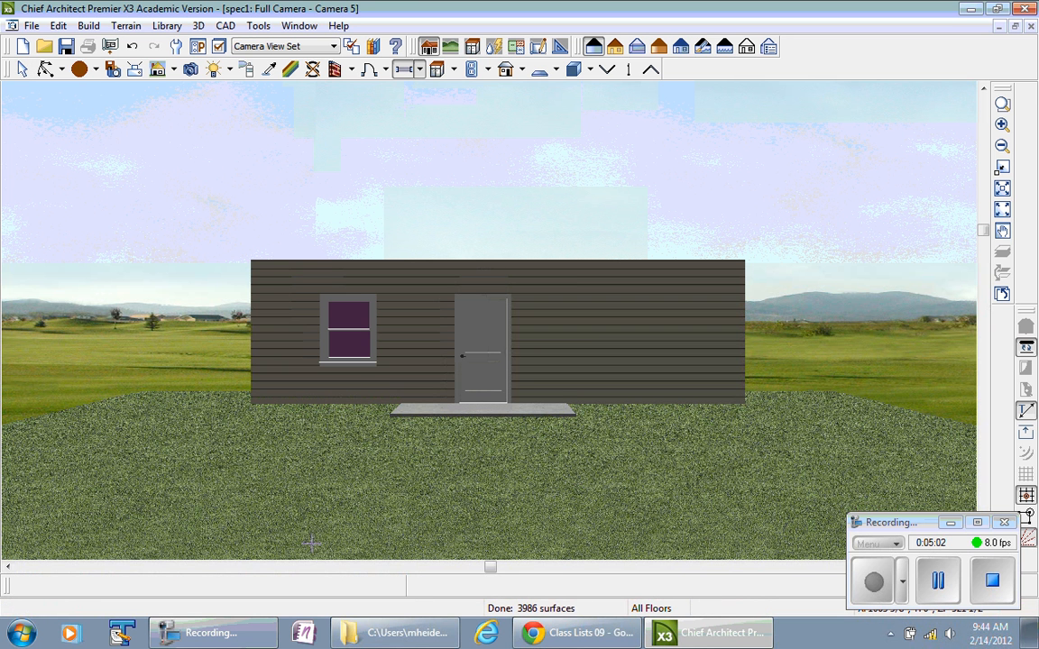
{"action": "left_click", "coordinate": [22, 70]}
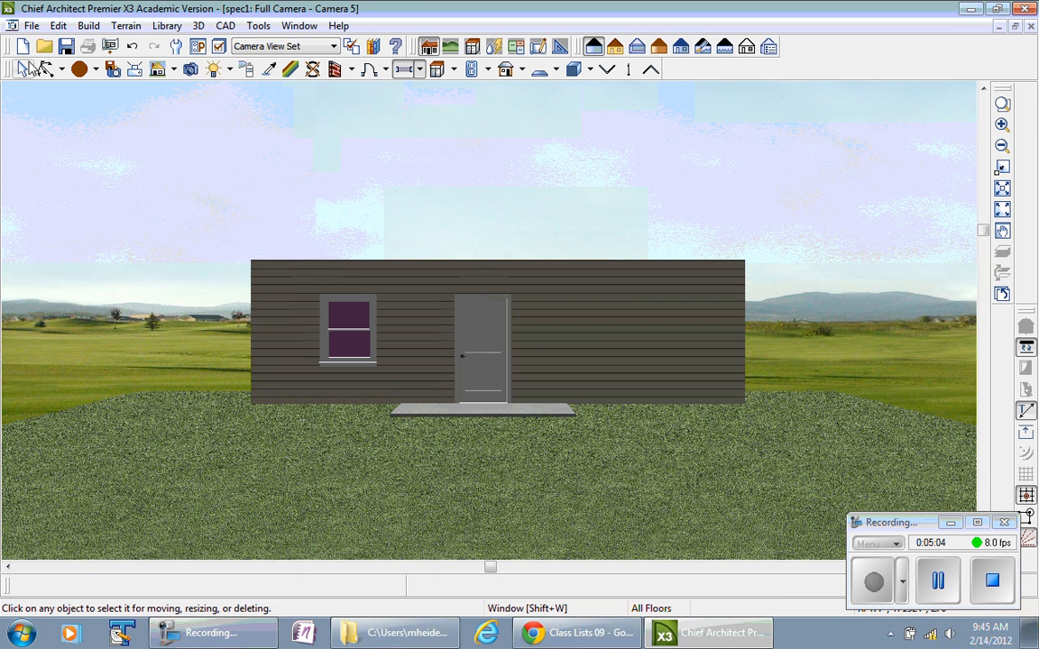
Try the Fixed Glass, Left Sliding and Single Casement types in the new window's specification, and set its type to Double Hung.
{"action": "double_click", "coordinate": [342, 339]}
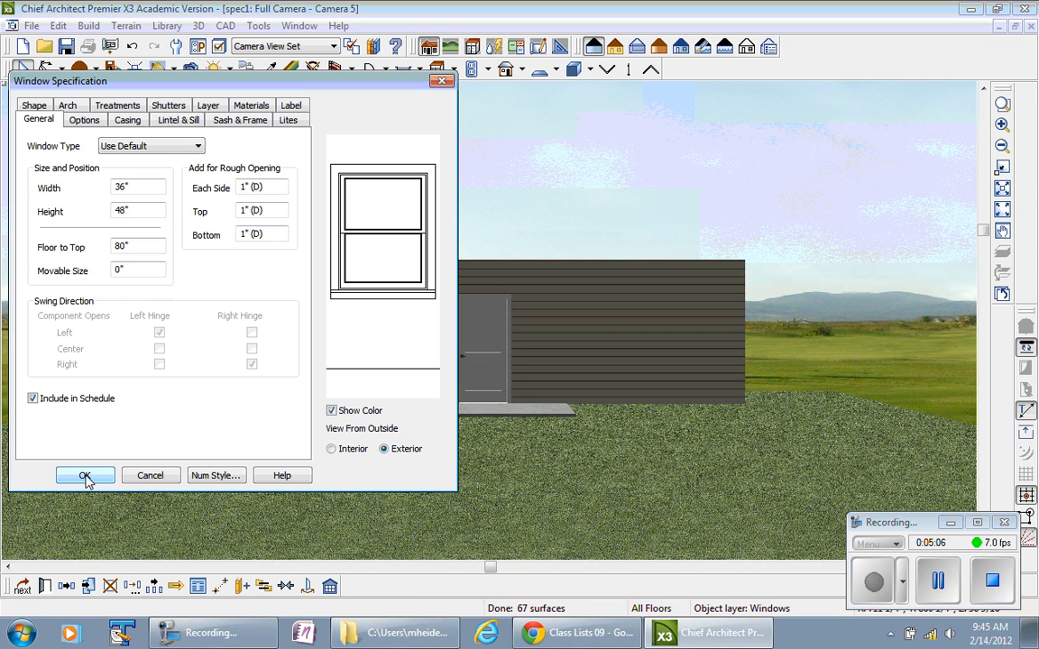
{"action": "left_click", "coordinate": [148, 145]}
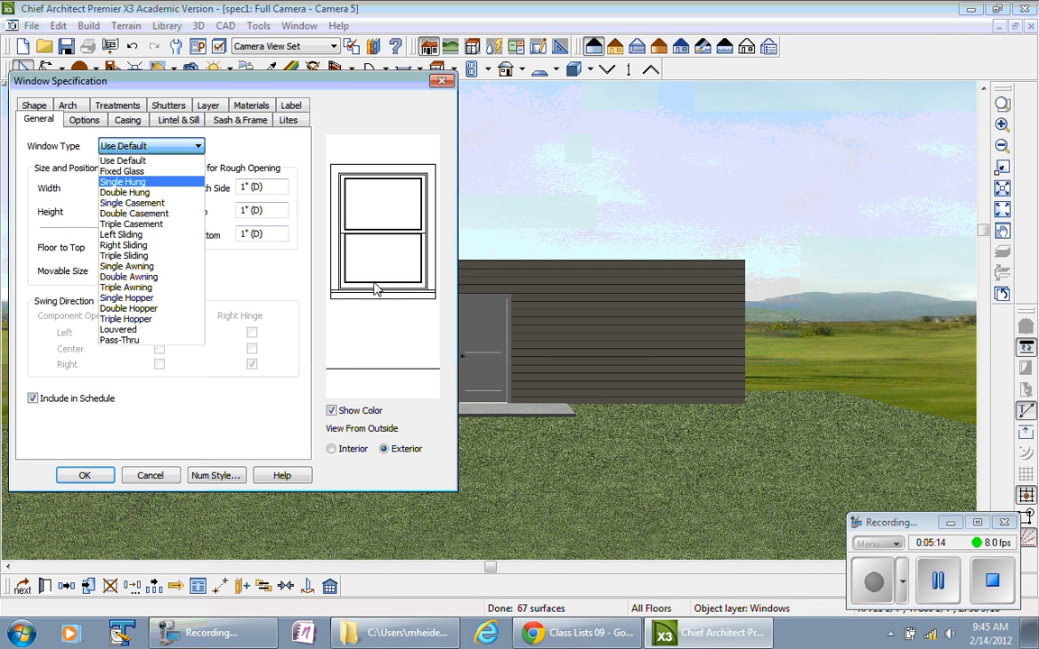
{"action": "left_click", "coordinate": [142, 192]}
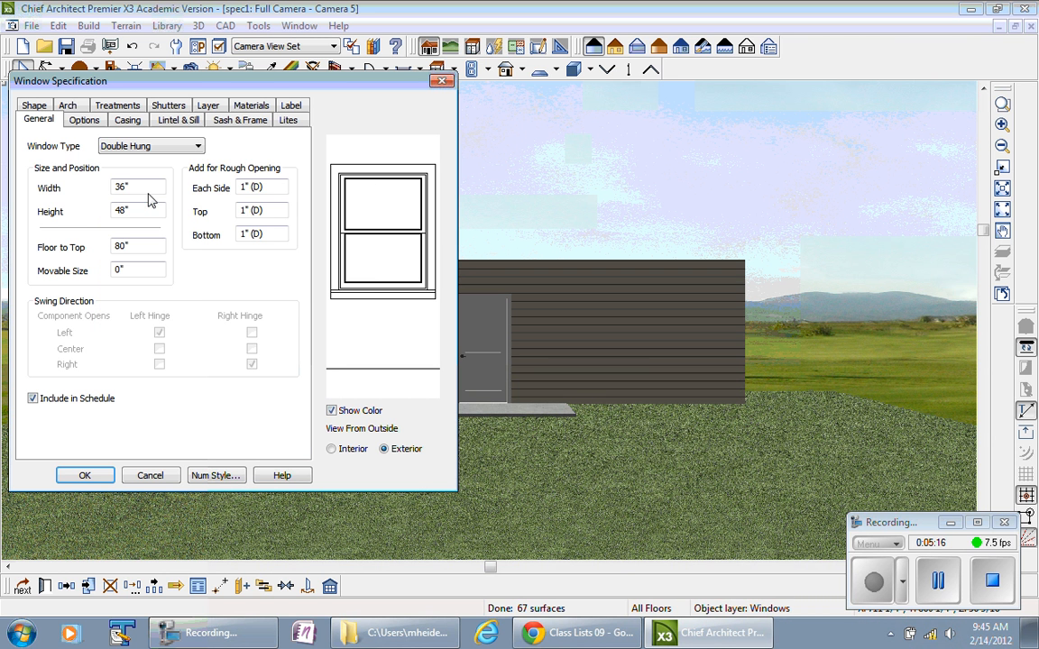
{"action": "left_click", "coordinate": [158, 147]}
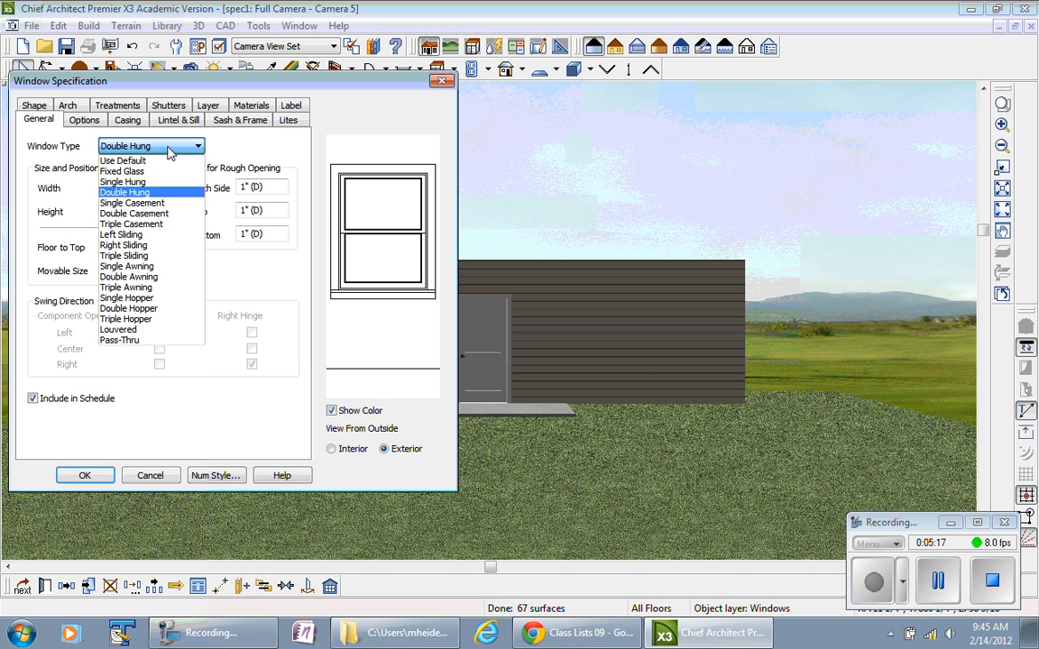
{"action": "left_click", "coordinate": [161, 168]}
{"action": "left_click", "coordinate": [160, 149]}
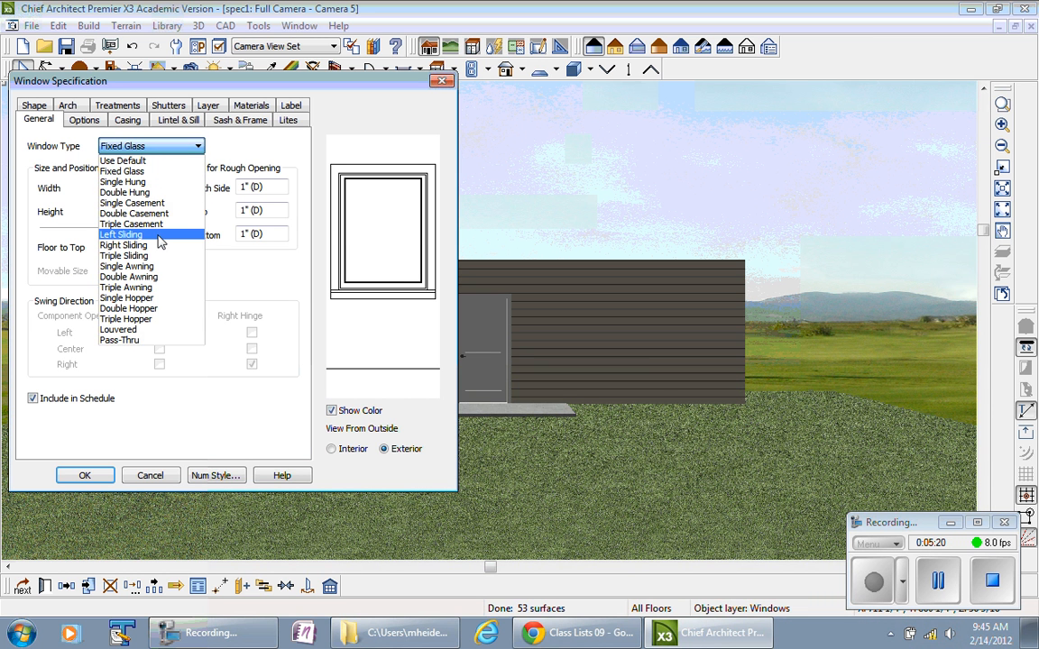
{"action": "left_click", "coordinate": [160, 236]}
{"action": "left_click", "coordinate": [167, 146]}
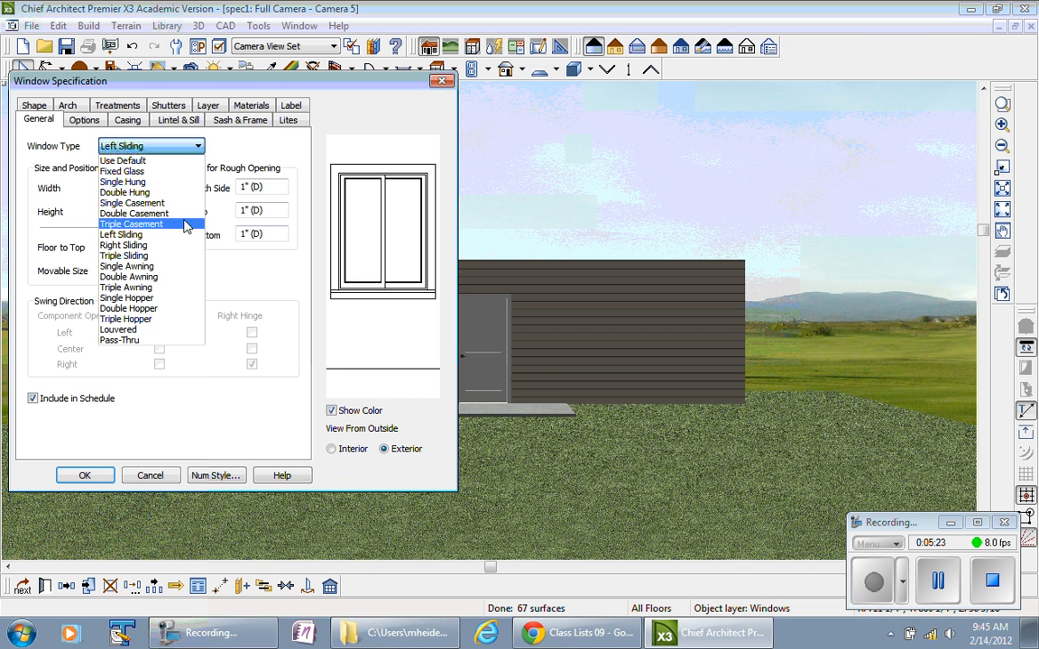
{"action": "left_click", "coordinate": [153, 204]}
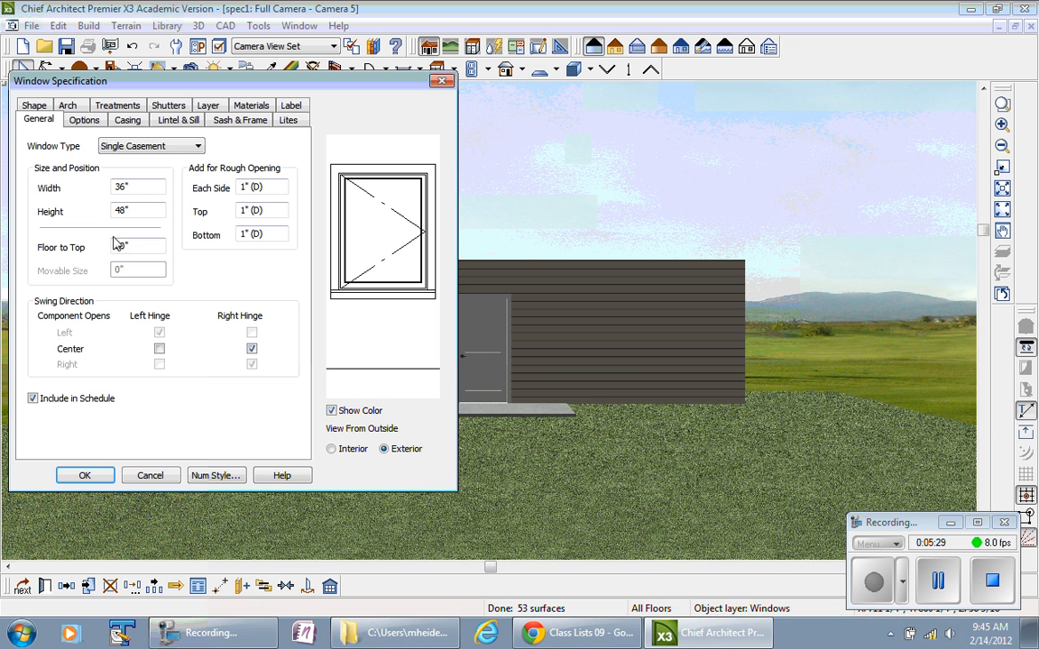
{"action": "left_click", "coordinate": [144, 146]}
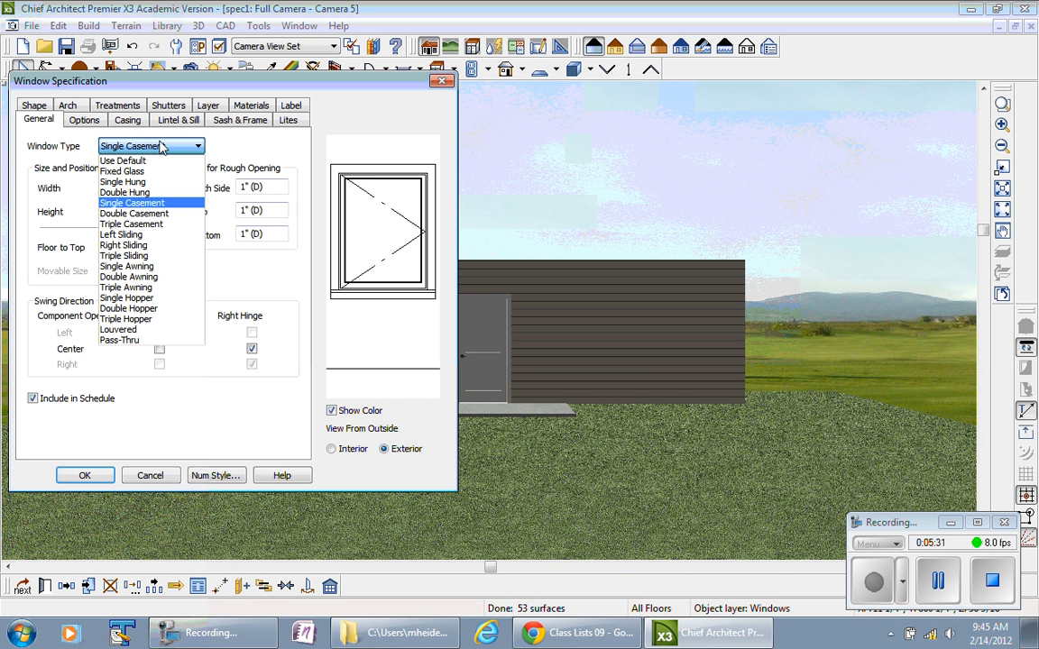
{"action": "left_click", "coordinate": [131, 191]}
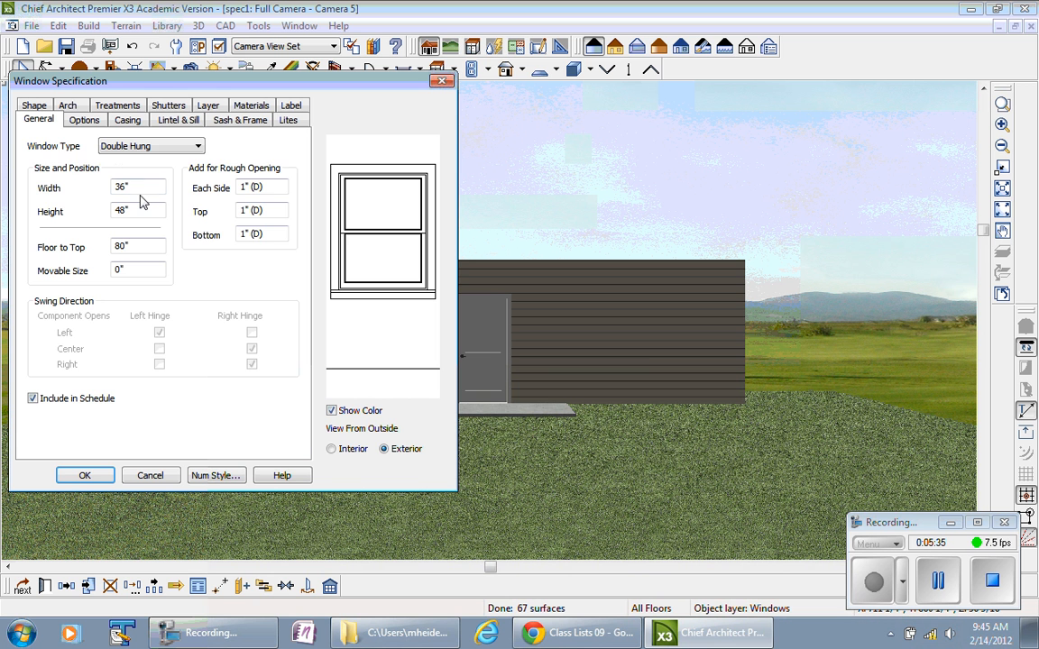
Divide the window's sashes into 2 lites across and 2 lites vertical, and apply the specification.
{"action": "left_click", "coordinate": [171, 125]}
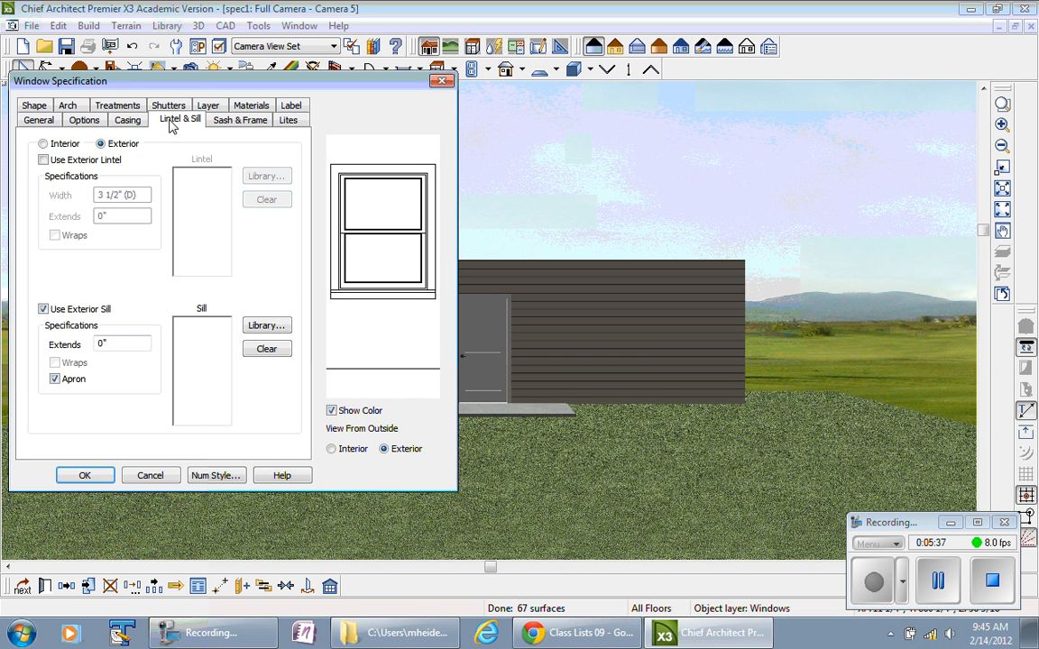
{"action": "left_click", "coordinate": [289, 120]}
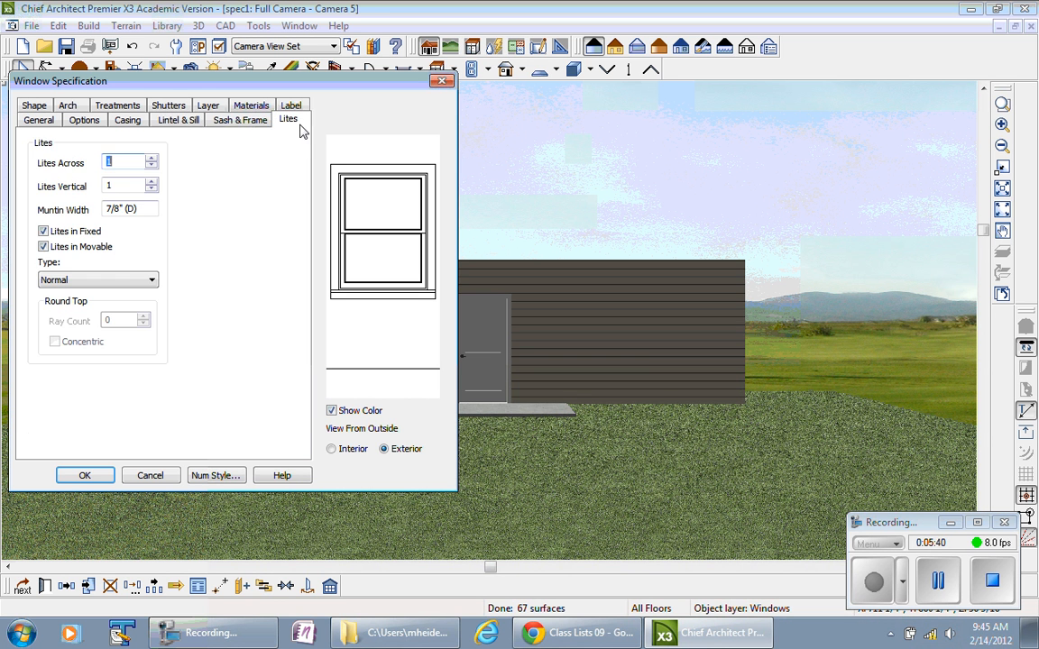
{"action": "left_click", "coordinate": [152, 159]}
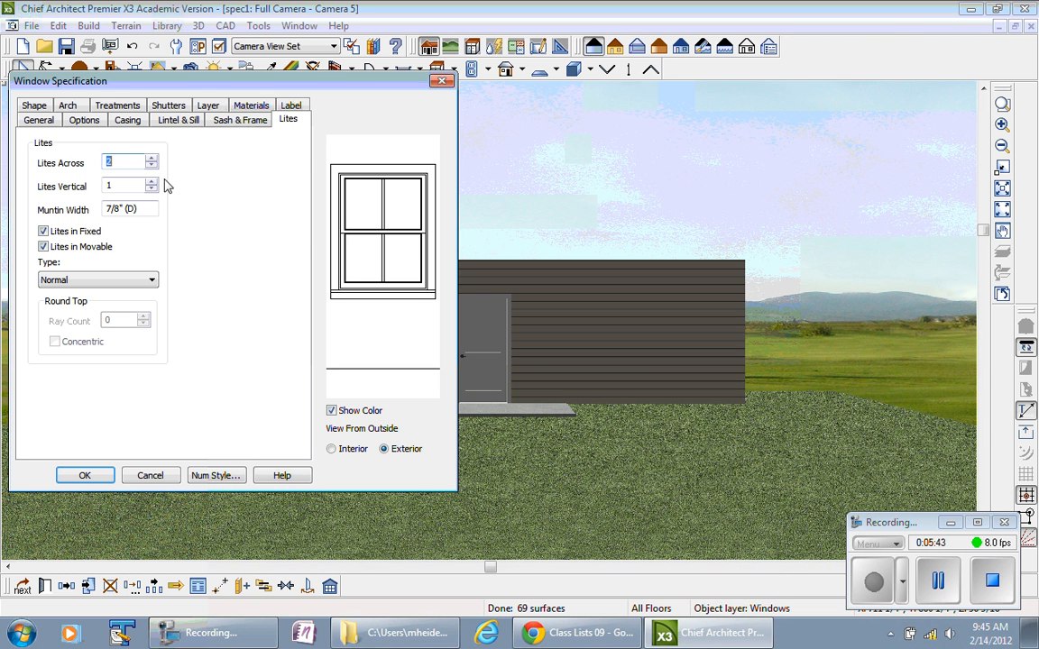
{"action": "left_click", "coordinate": [152, 182]}
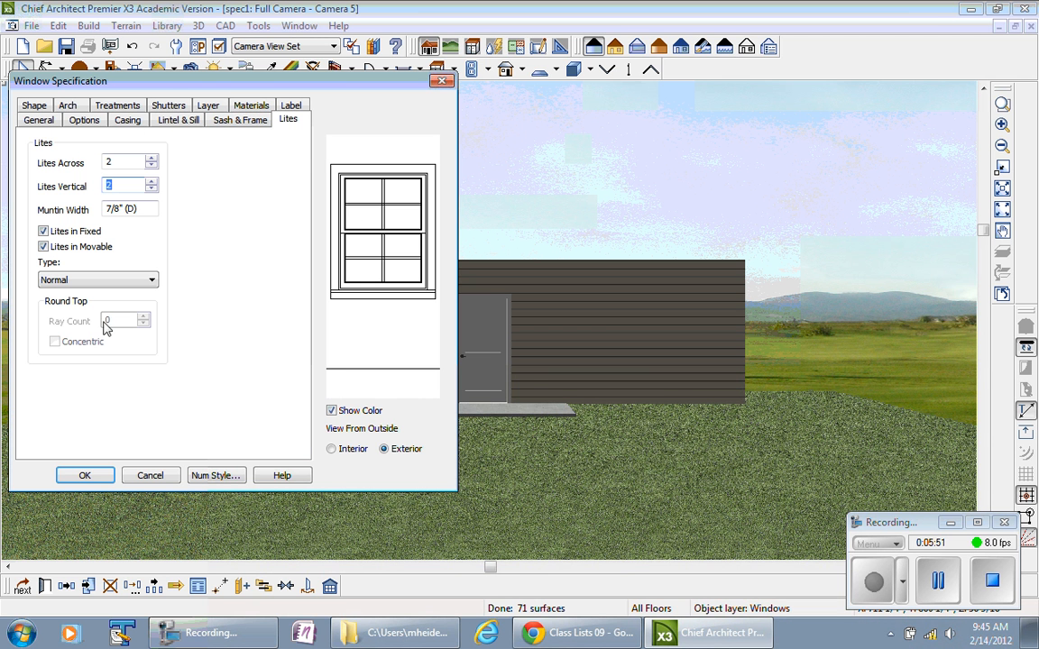
{"action": "left_click", "coordinate": [85, 477]}
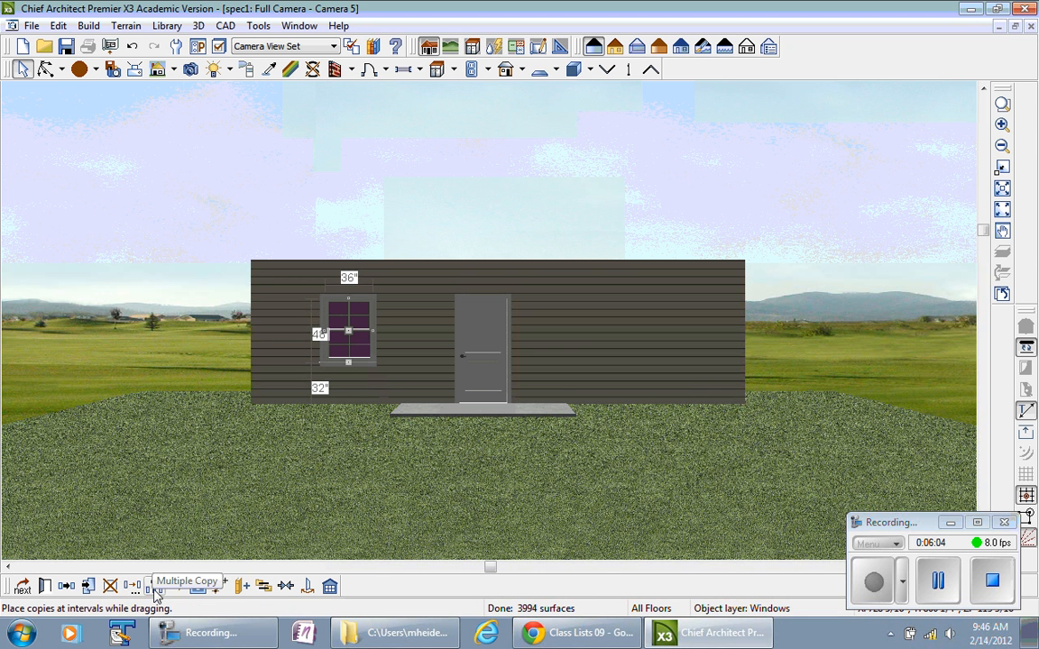
Copy the window to the wall right of the door and move the copy outward near the wall's end.
{"action": "left_click", "coordinate": [68, 587]}
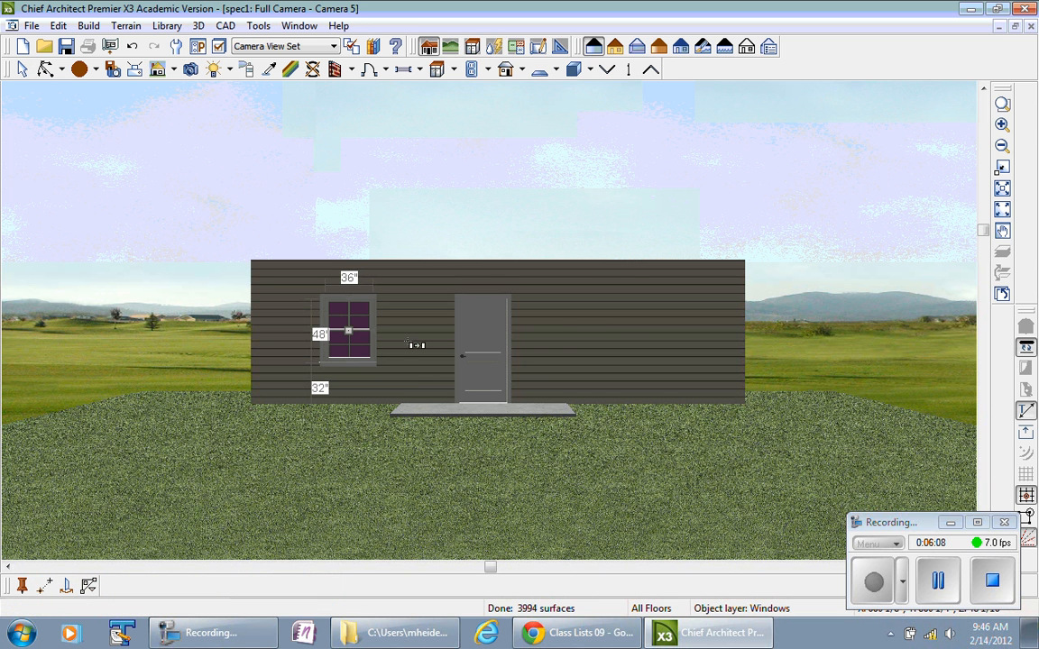
{"action": "left_click", "coordinate": [617, 322]}
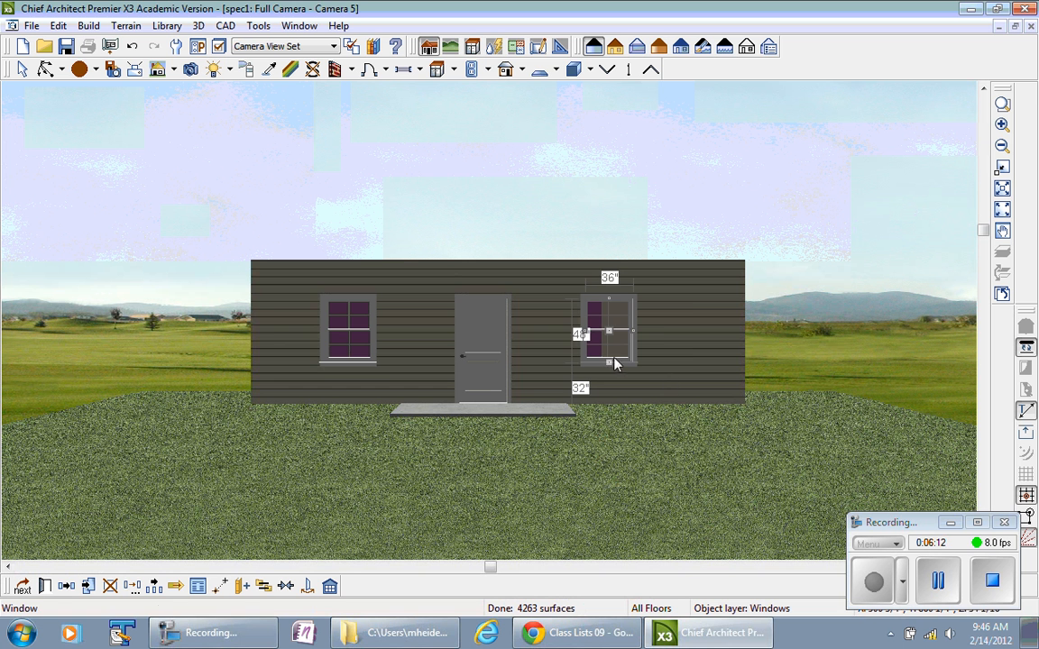
{"action": "left_click_drag", "start_coordinate": [606, 333], "coordinate": [661, 352]}
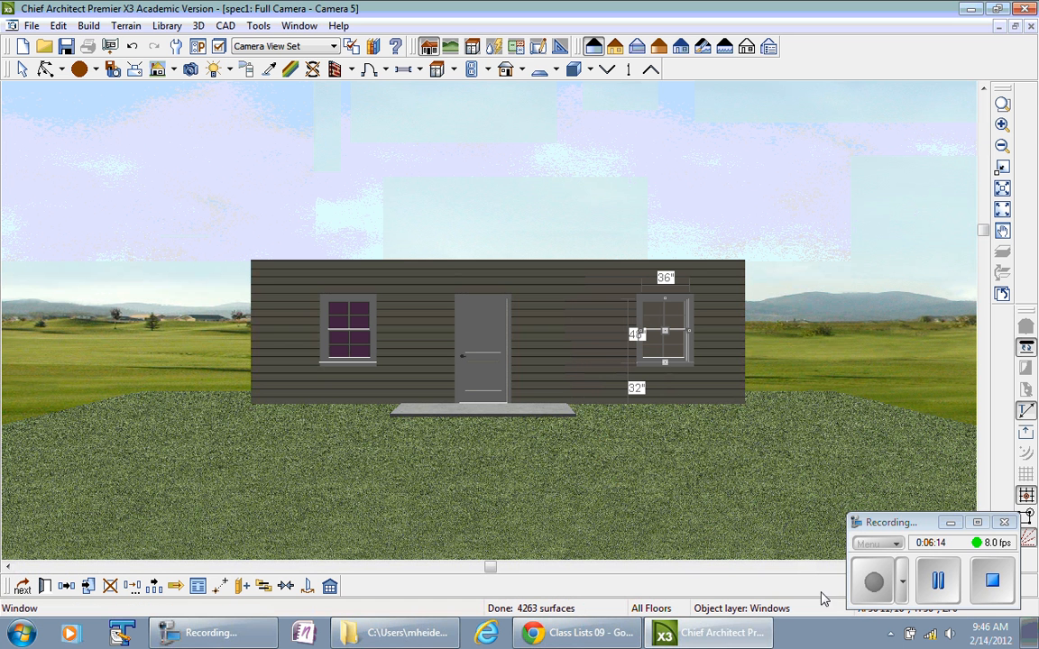
Move the copied window along the wall closer to the door.
{"action": "left_click", "coordinate": [938, 582]}
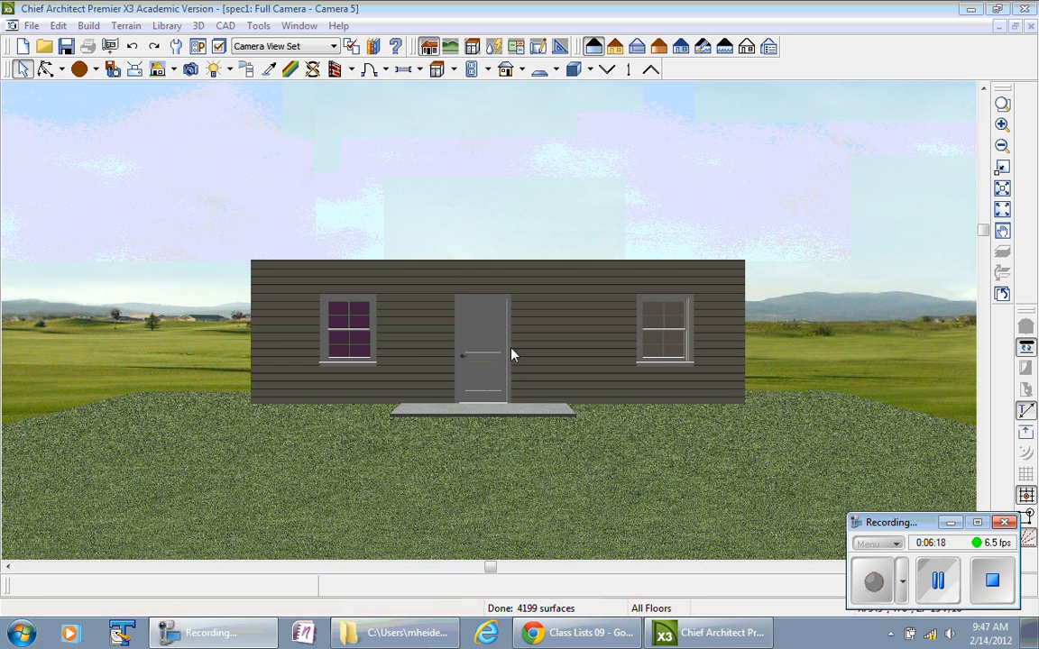
{"action": "left_click", "coordinate": [664, 333]}
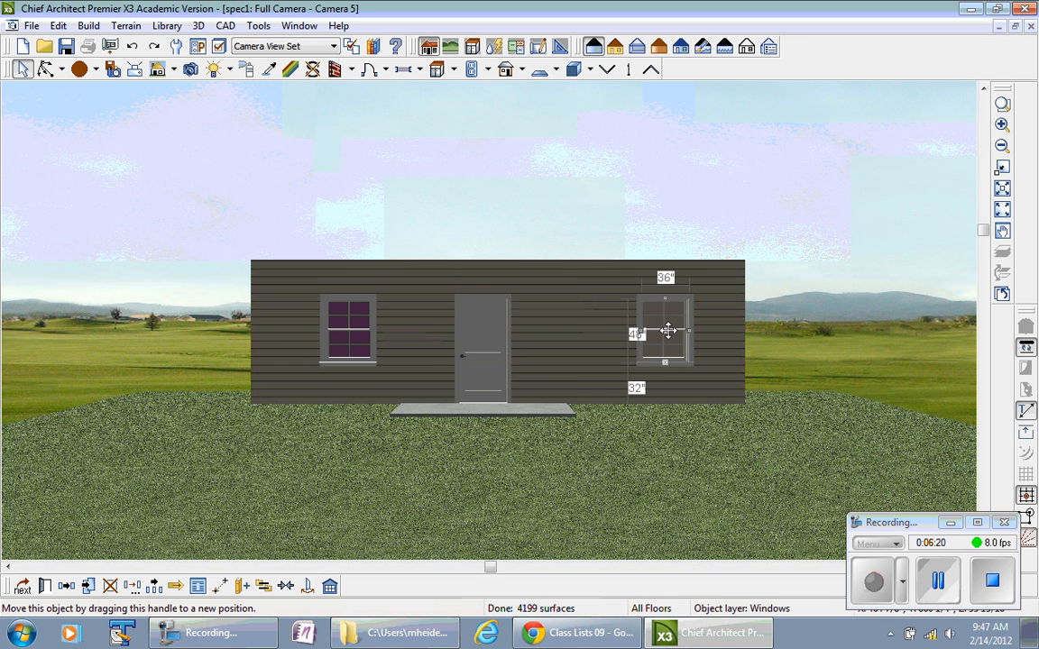
{"action": "left_click_drag", "start_coordinate": [668, 332], "coordinate": [588, 330]}
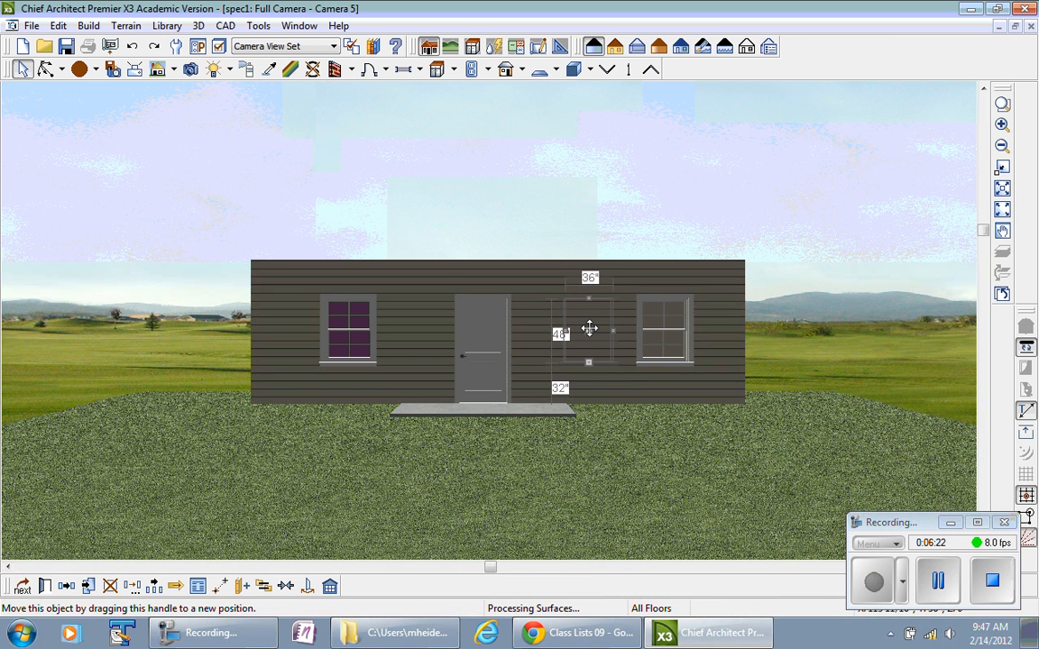
Move the window left of the door along the wall closer to the door.
{"action": "left_click", "coordinate": [347, 336]}
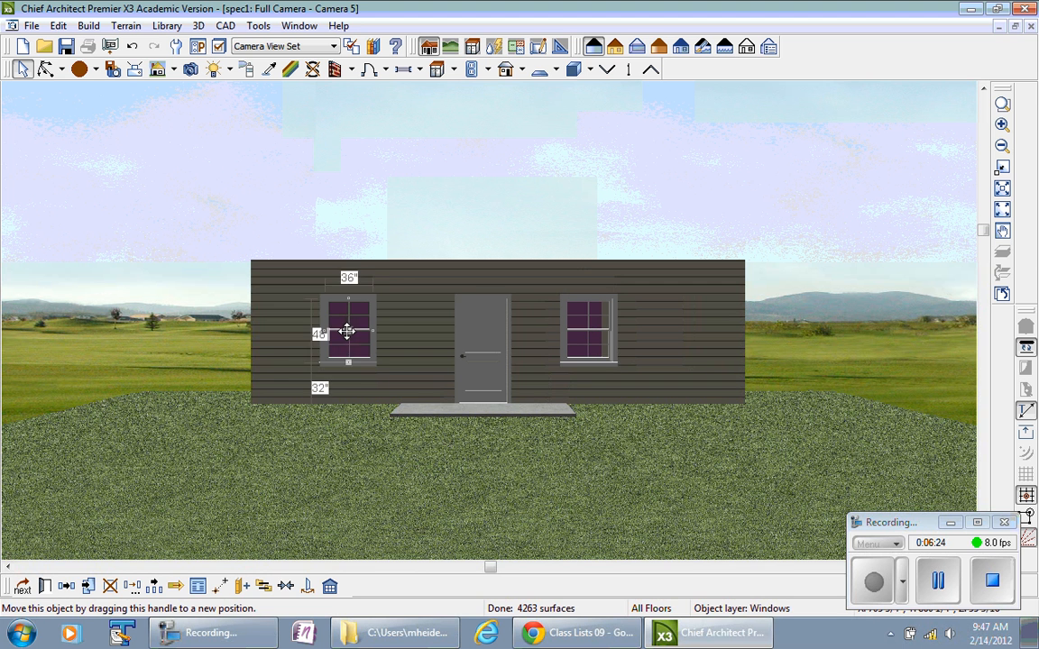
{"action": "left_click_drag", "start_coordinate": [367, 325], "coordinate": [379, 324]}
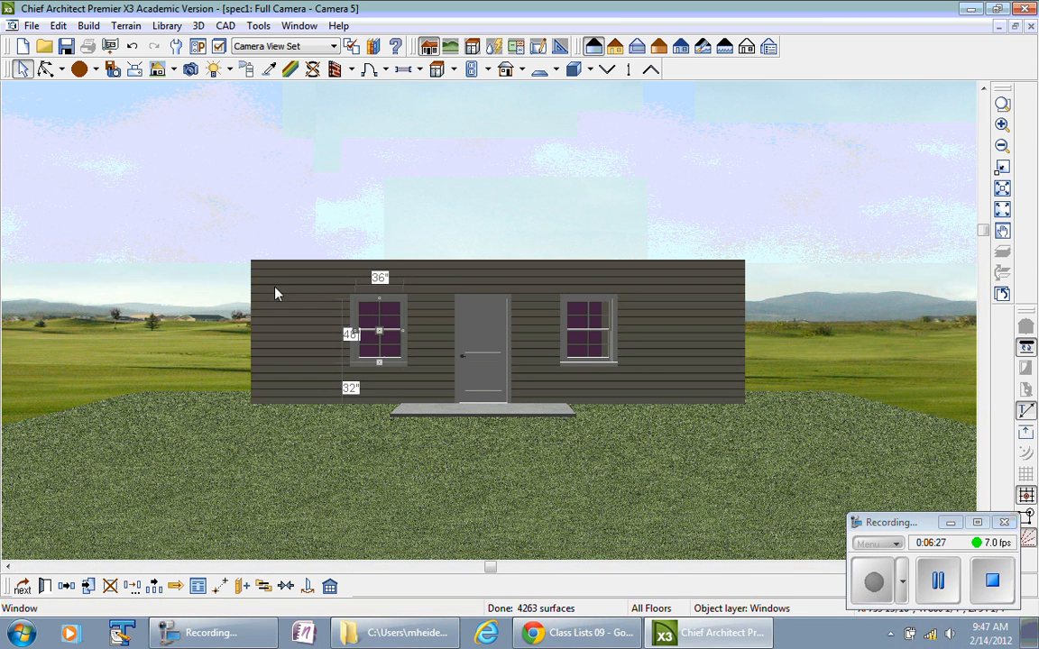
Build the roof planes with the default 8-in-12 pitch and 18-inch eave and gable overhangs.
{"action": "left_click", "coordinate": [88, 26]}
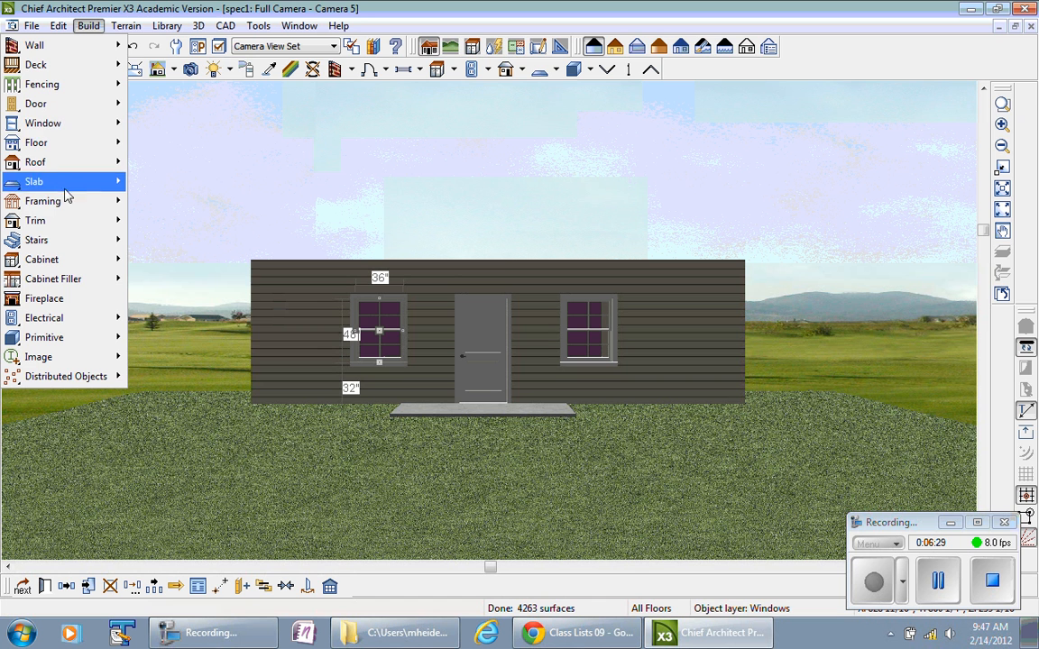
{"action": "mouse_move", "coordinate": [65, 164]}
{"action": "left_click", "coordinate": [139, 159]}
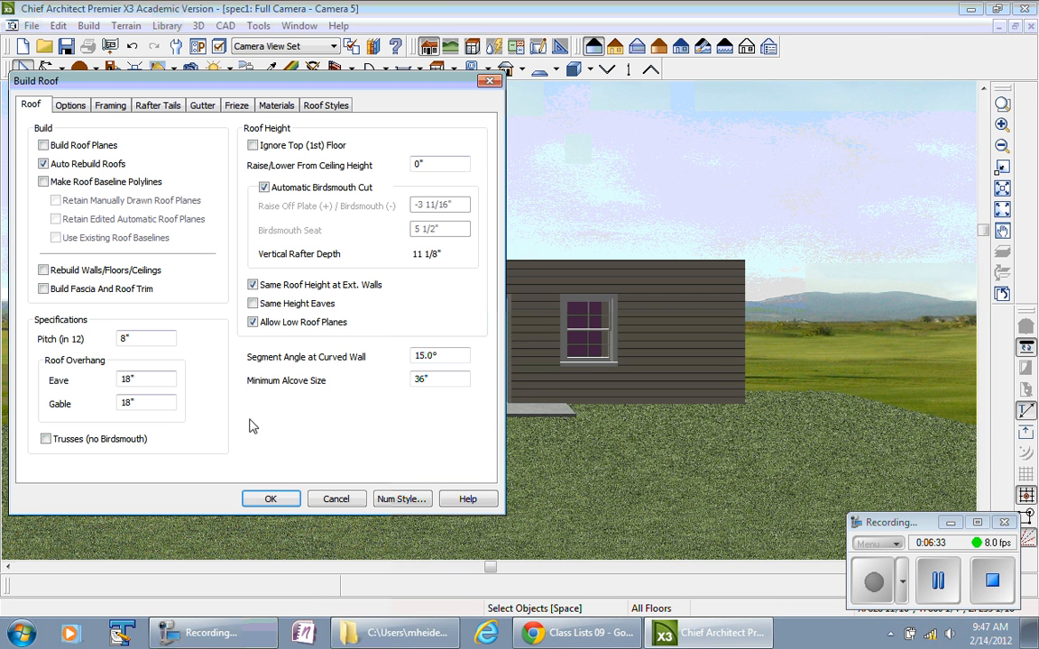
{"action": "left_click", "coordinate": [269, 501]}
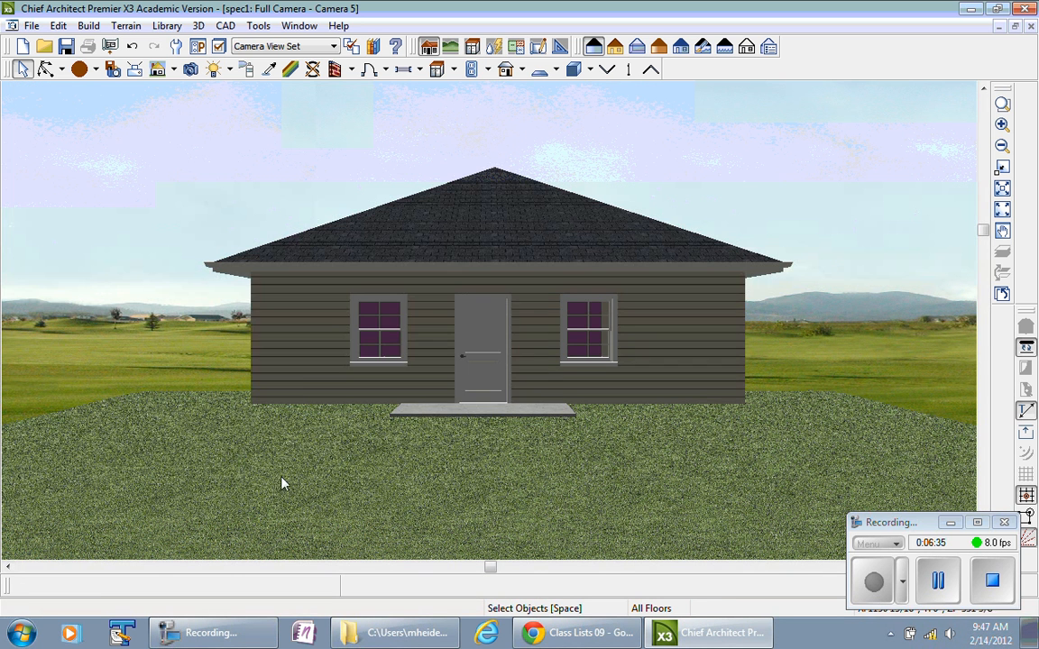
Select the front exterior wall with the door and make it a full gable wall.
{"action": "left_click", "coordinate": [297, 378]}
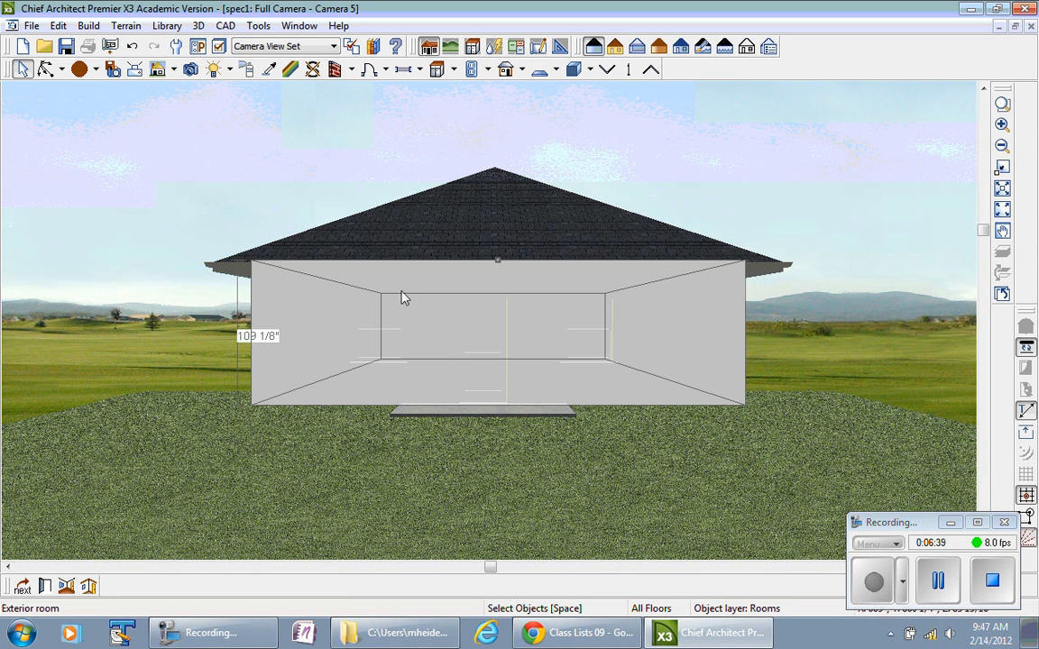
{"action": "left_click", "coordinate": [22, 588]}
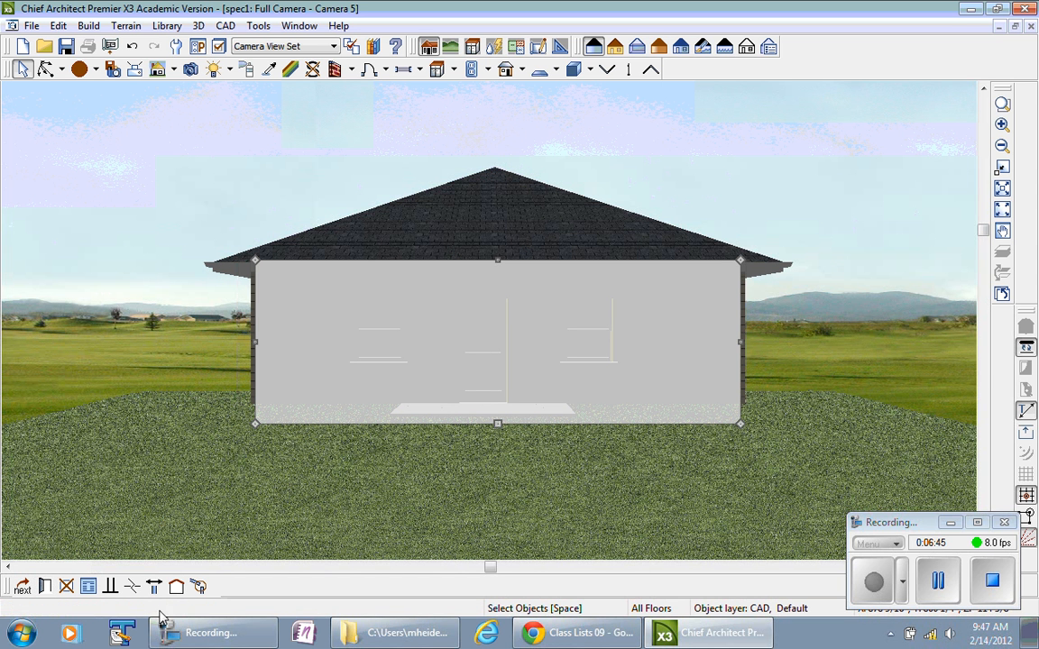
{"action": "left_click", "coordinate": [177, 588]}
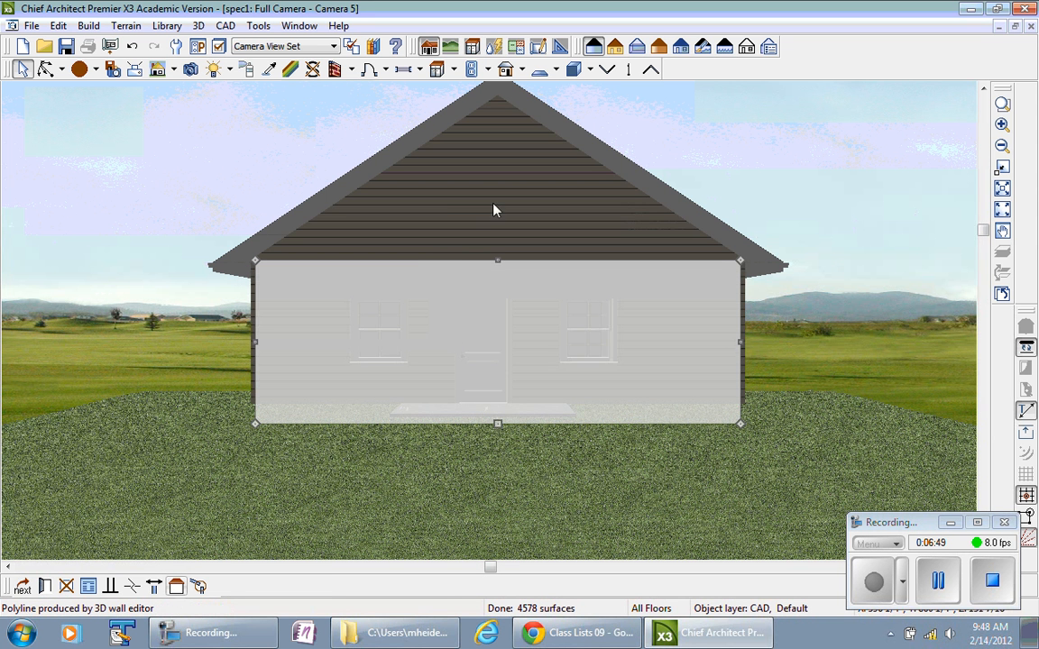
Add two double-hung windows to the attic gable wall and move them together side by side below the peak.
{"action": "left_click", "coordinate": [495, 210]}
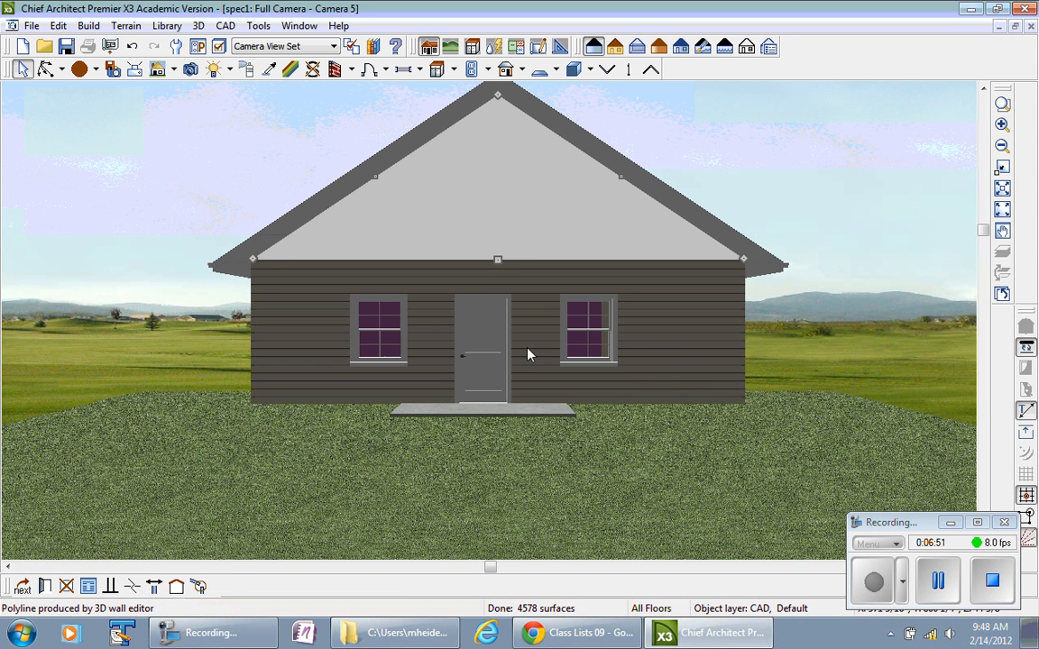
{"action": "left_click", "coordinate": [671, 360]}
{"action": "left_click", "coordinate": [478, 190]}
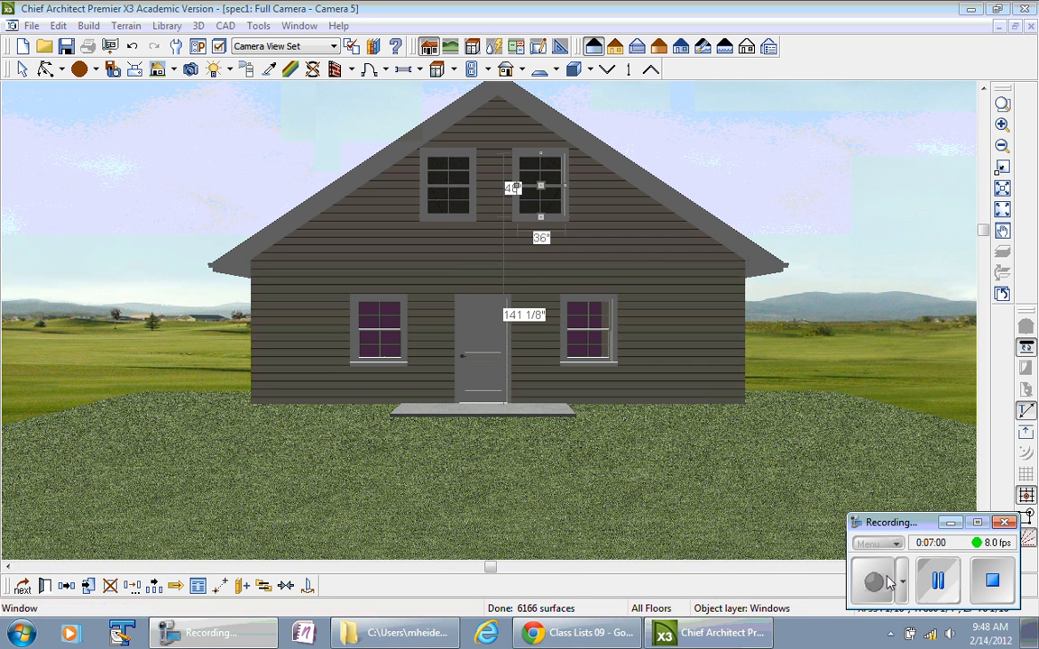
{"action": "left_click_drag", "start_coordinate": [541, 185], "coordinate": [522, 173]}
{"action": "left_click", "coordinate": [539, 188]}
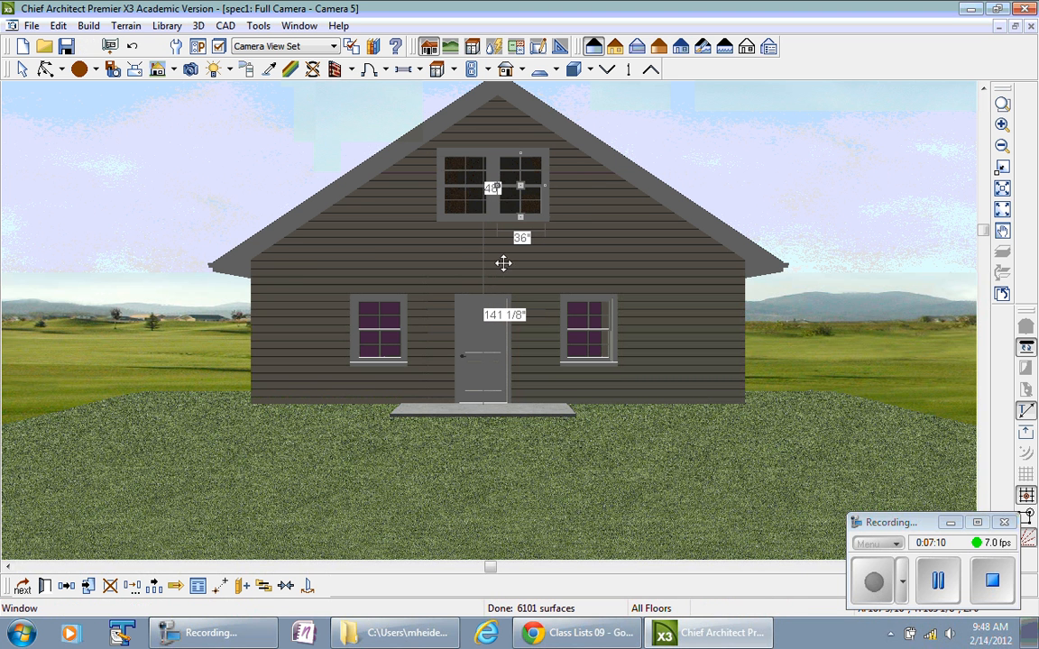
Shape the left gable window to match the roof slope and apply the specification.
{"action": "left_click", "coordinate": [455, 311]}
{"action": "double_click", "coordinate": [466, 194]}
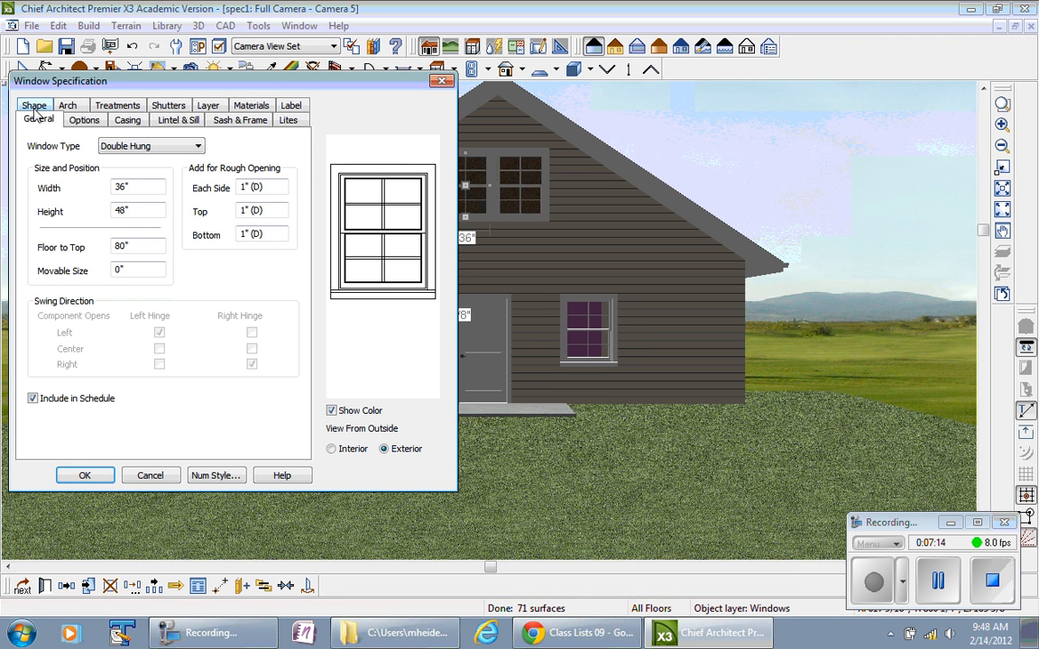
{"action": "left_click", "coordinate": [34, 106]}
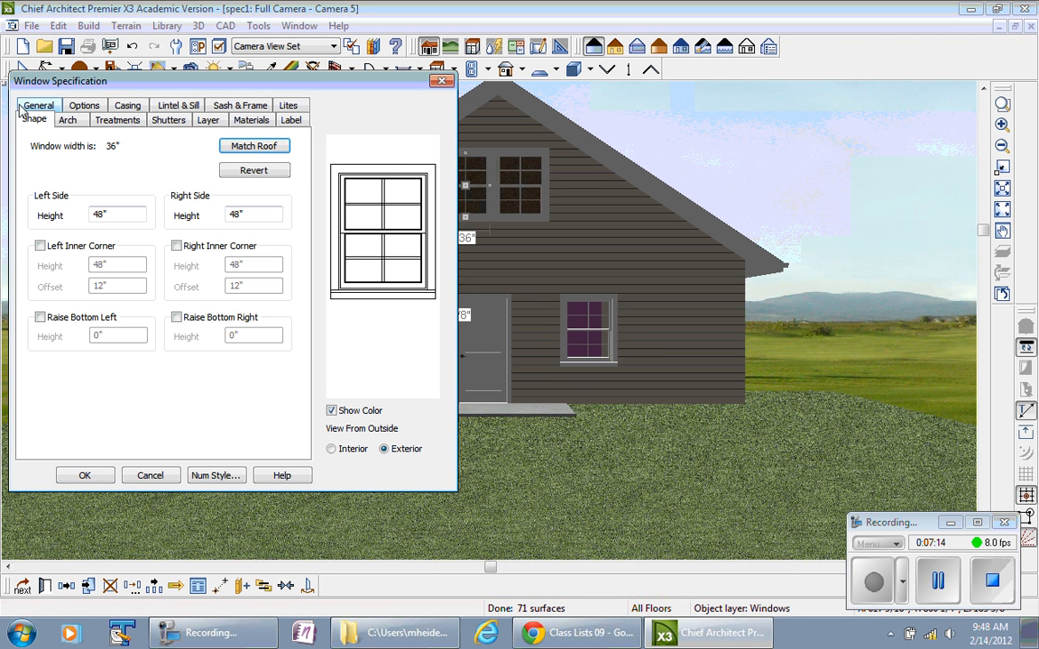
{"action": "left_click", "coordinate": [266, 149]}
{"action": "left_click", "coordinate": [88, 476]}
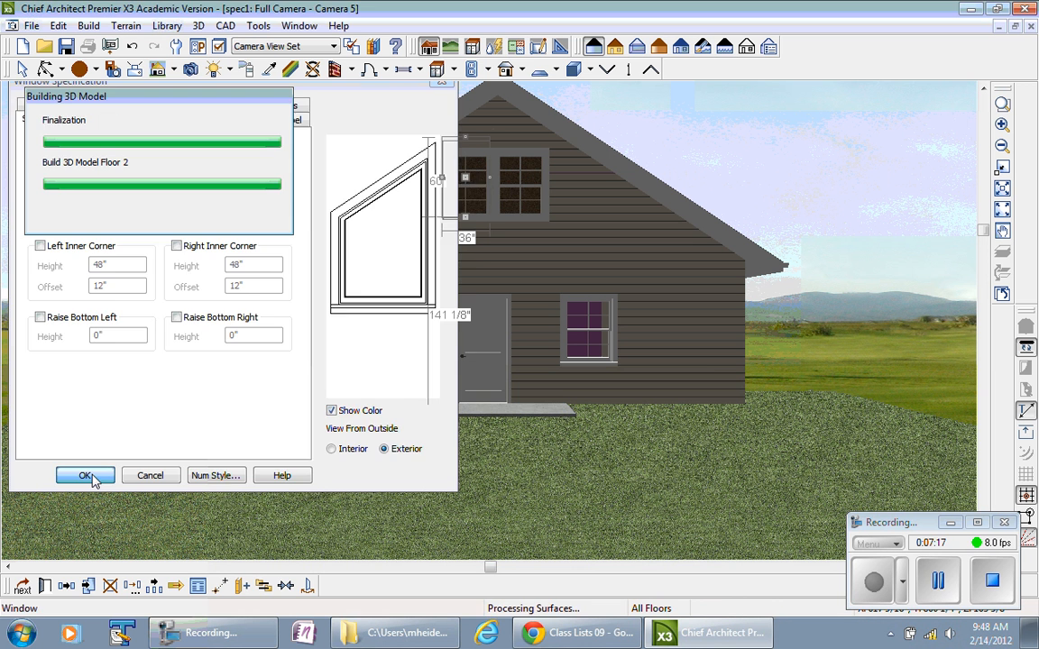
Match the right gable window's shape to the roof slope so it mirrors its neighbour.
{"action": "double_click", "coordinate": [516, 188]}
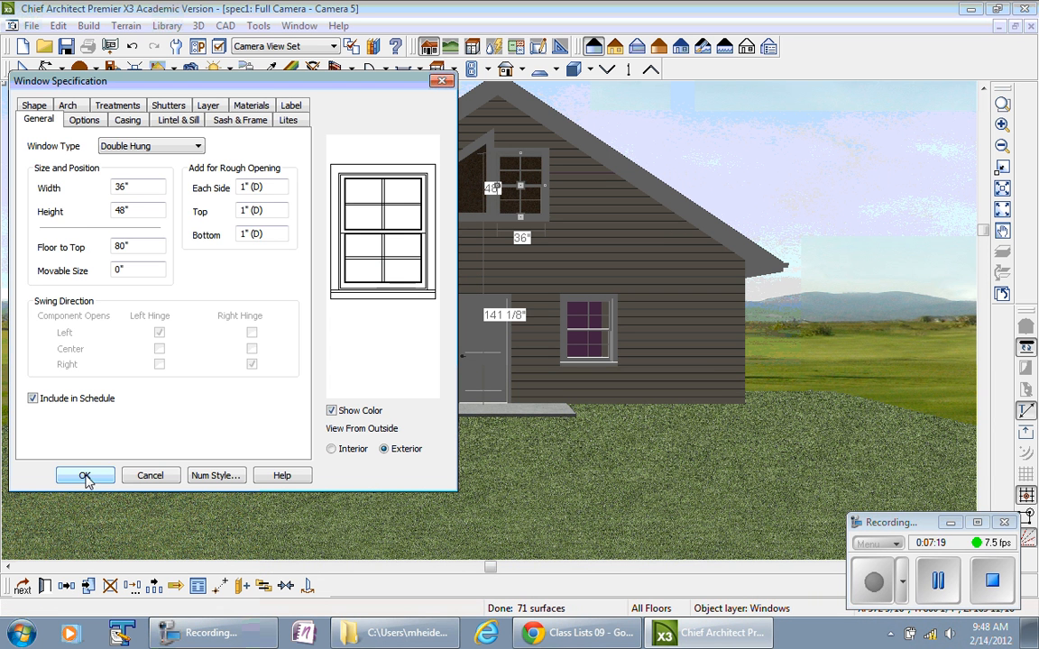
{"action": "left_click", "coordinate": [34, 106]}
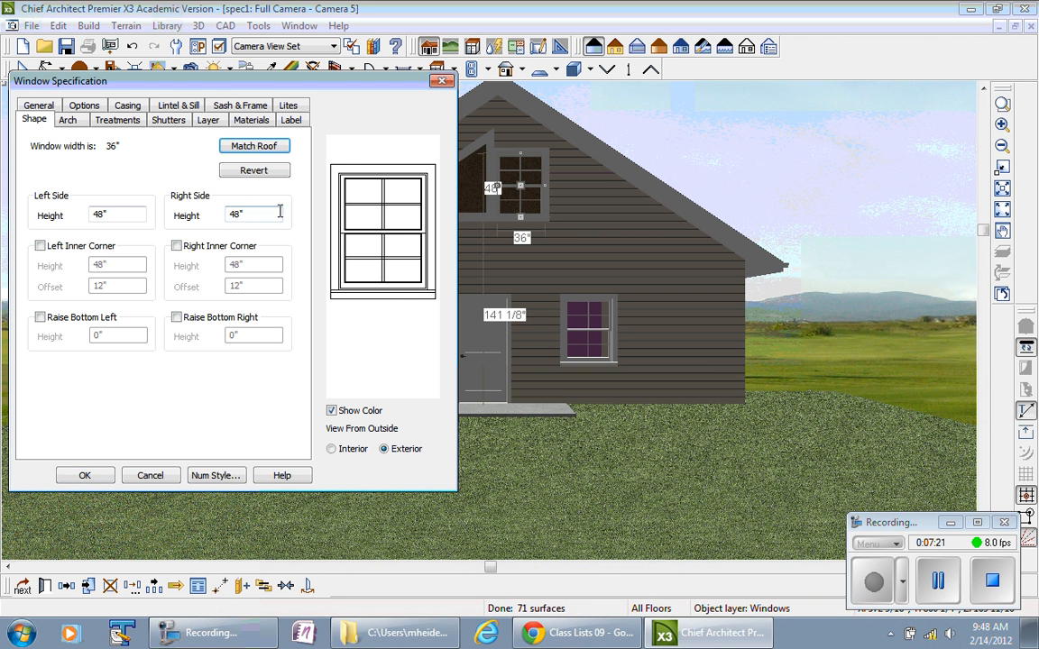
{"action": "left_click", "coordinate": [229, 151]}
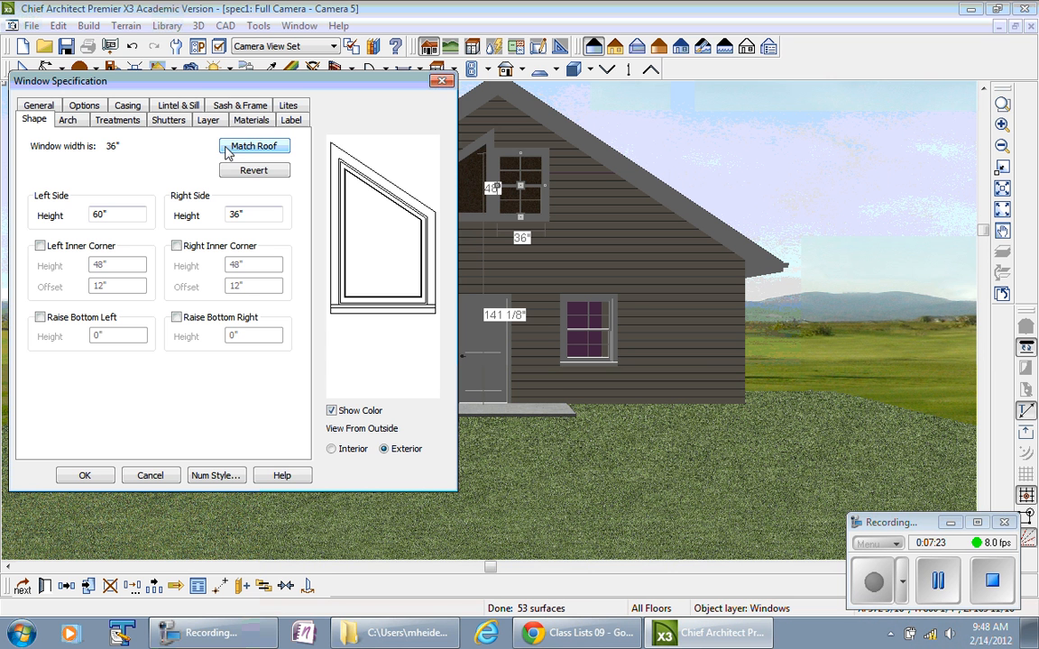
{"action": "left_click", "coordinate": [100, 469]}
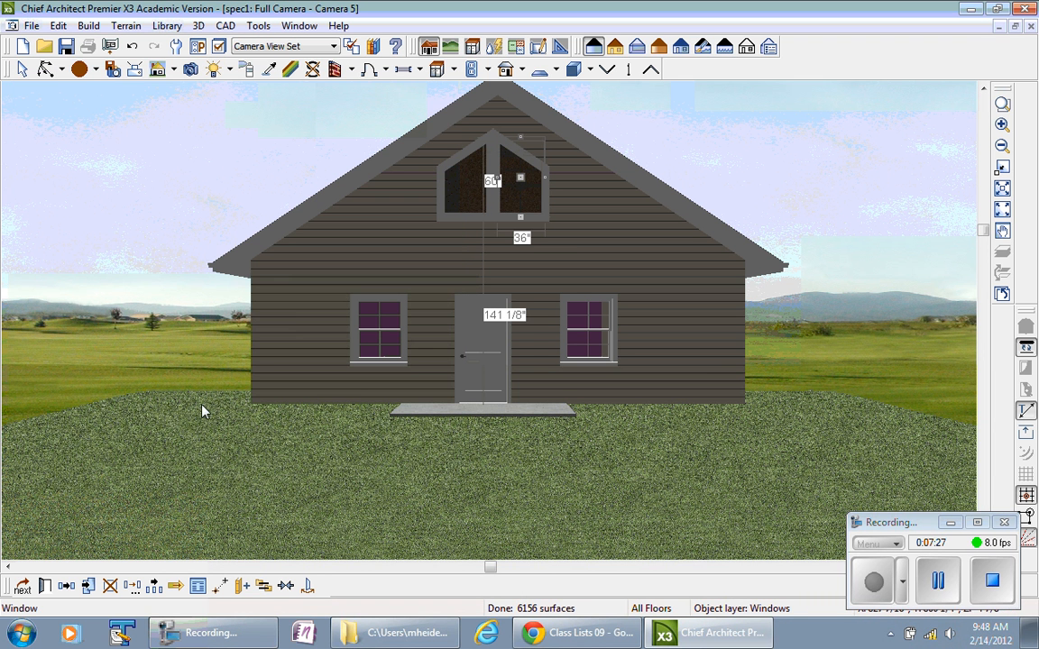
Clear the wall selection and move the front door along the wall to sit centered under the paired gable windows.
{"action": "left_click", "coordinate": [596, 249]}
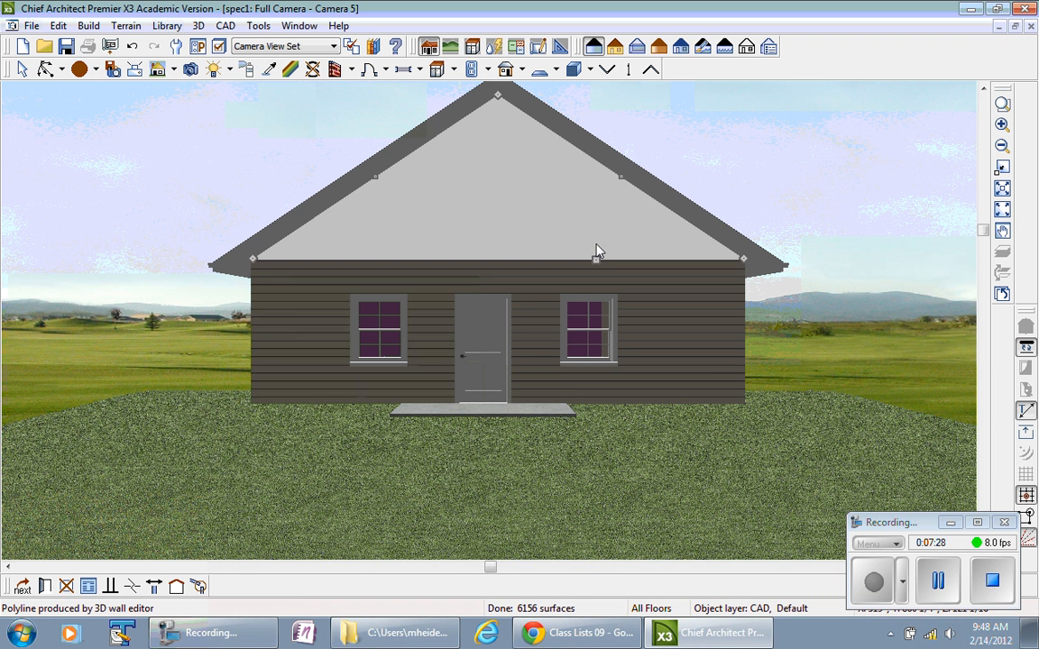
{"action": "left_click", "coordinate": [688, 362]}
{"action": "left_click", "coordinate": [906, 266]}
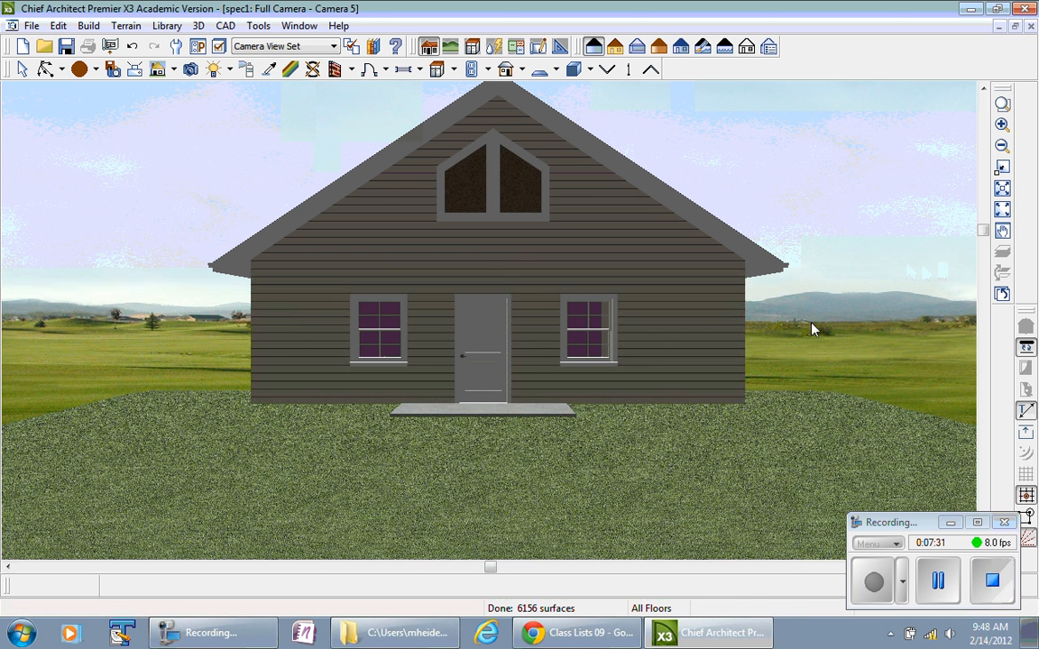
{"action": "left_click", "coordinate": [471, 365]}
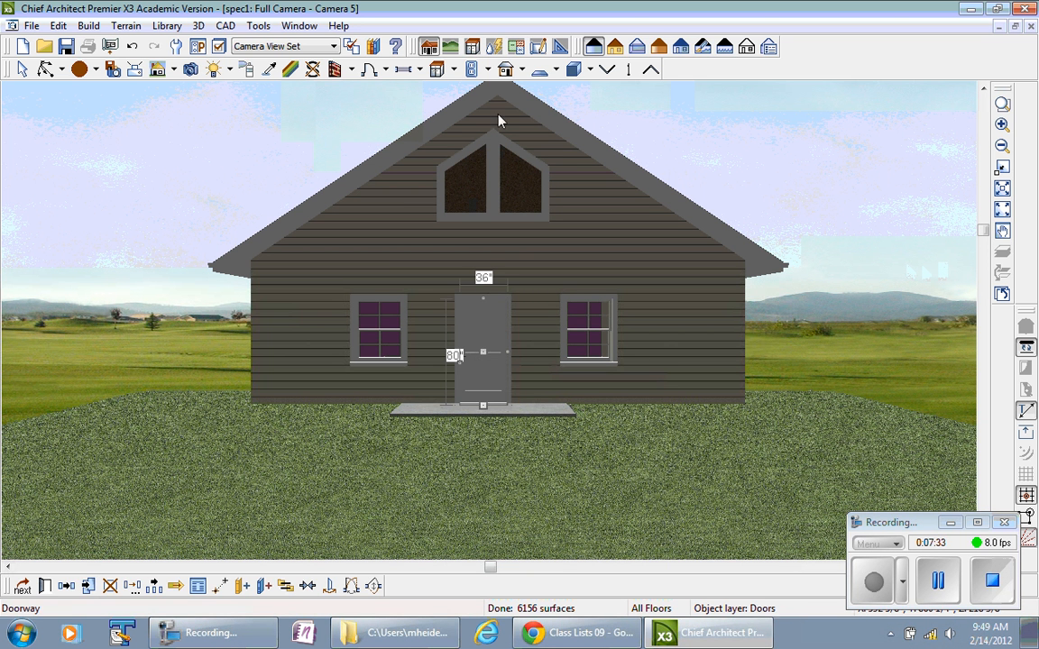
{"action": "left_click_drag", "start_coordinate": [482, 352], "coordinate": [494, 351]}
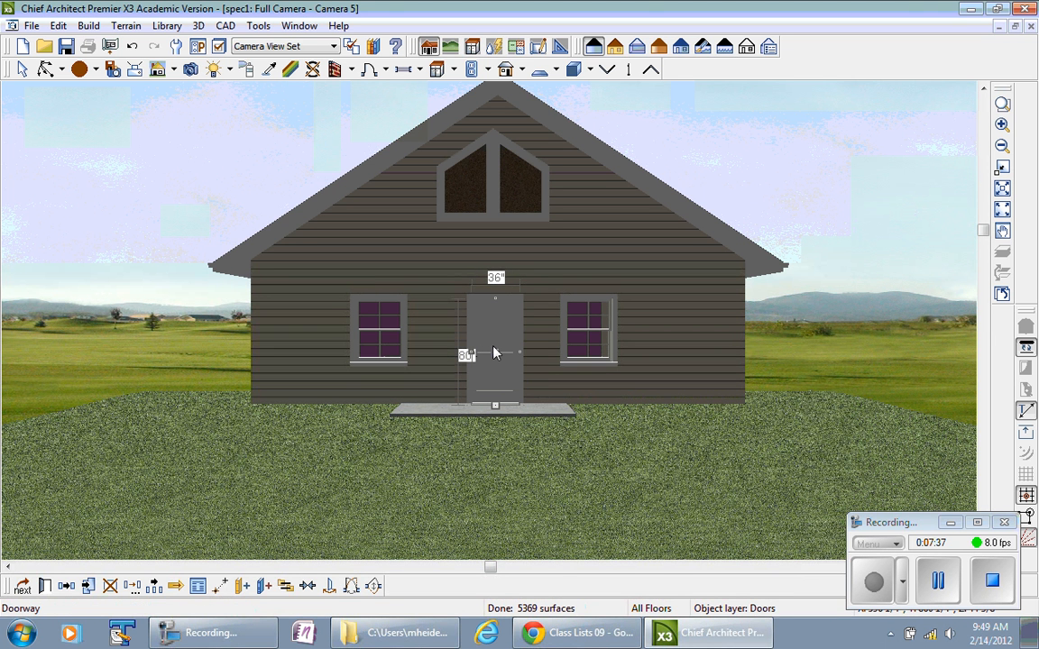
Try stacking the two main-floor windows left of the door, lowering the left one and moving the right one above it.
{"action": "left_click", "coordinate": [373, 341]}
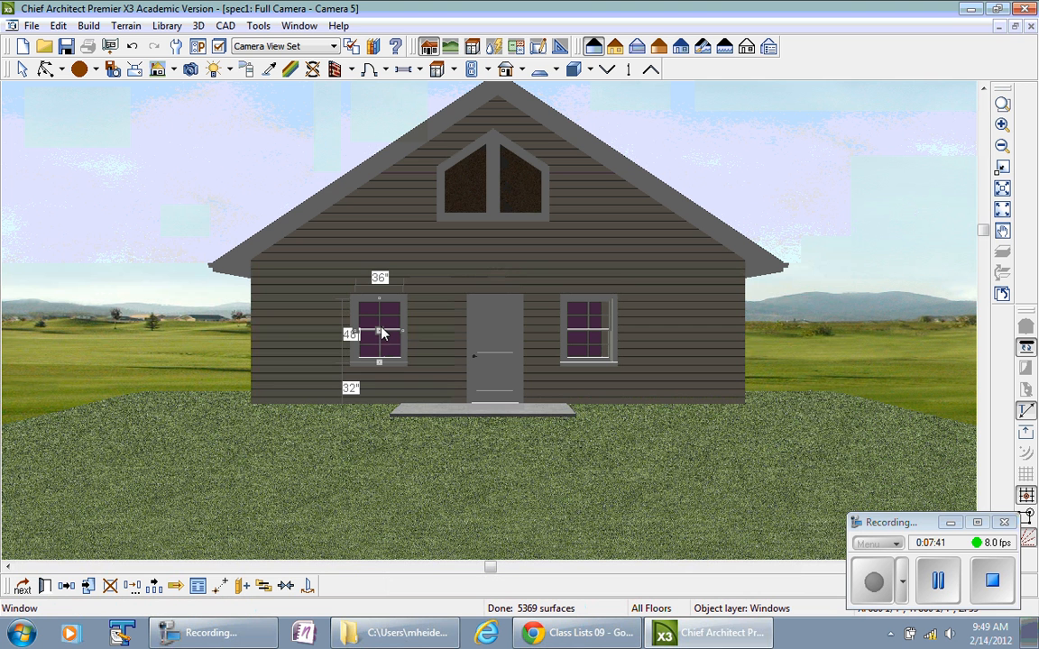
{"action": "left_click_drag", "start_coordinate": [382, 334], "coordinate": [540, 226]}
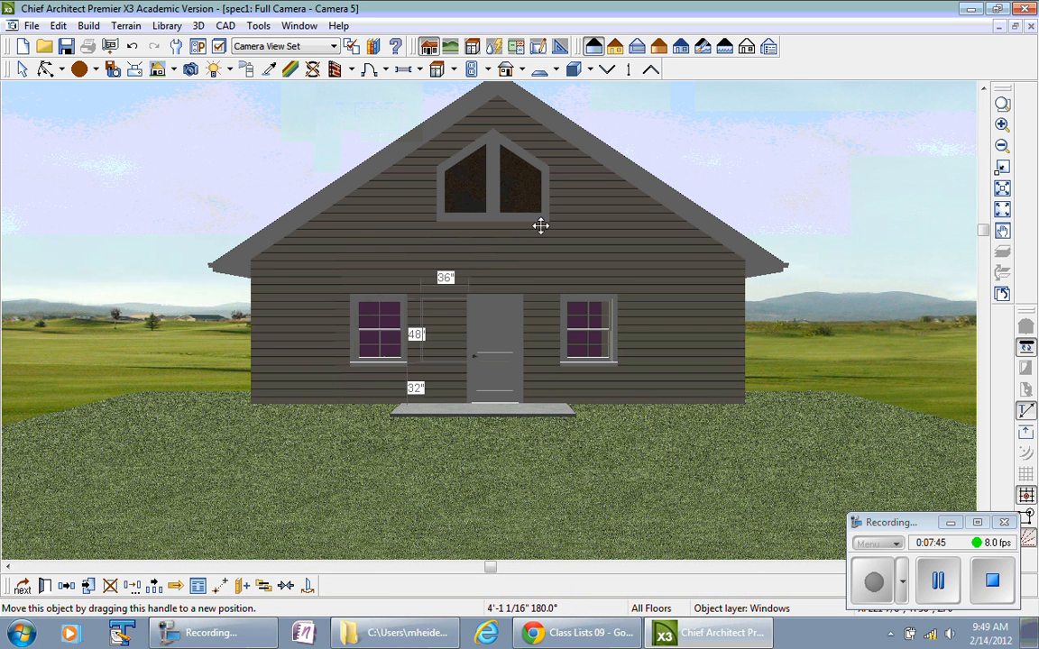
{"action": "left_click_drag", "start_coordinate": [533, 186], "coordinate": [390, 354]}
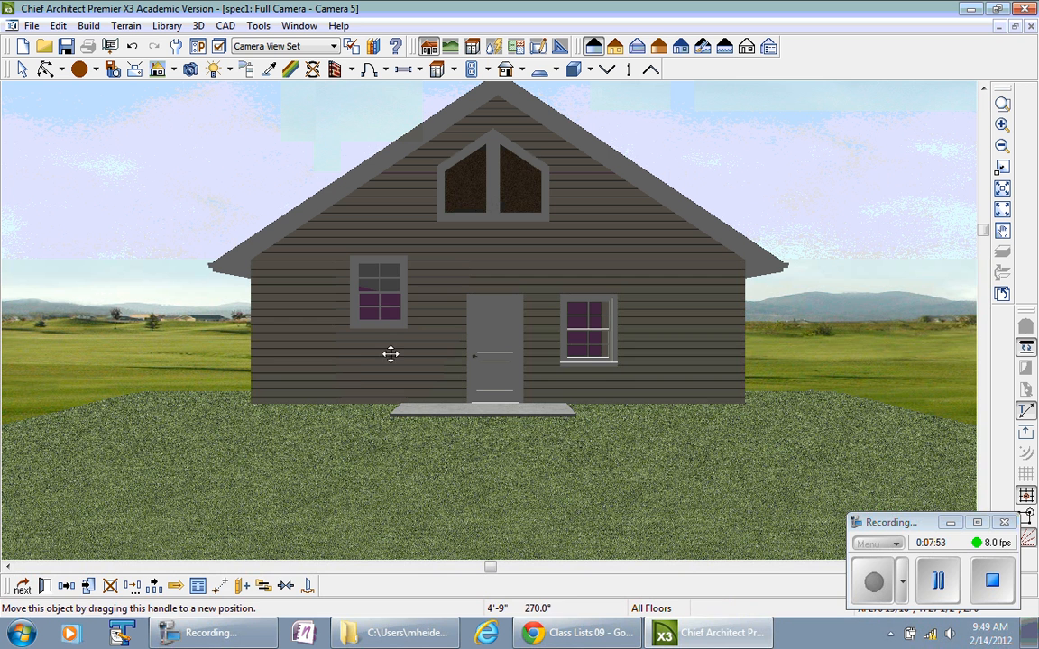
{"action": "left_click", "coordinate": [586, 329]}
{"action": "left_click_drag", "start_coordinate": [589, 328], "coordinate": [375, 252]}
{"action": "left_click", "coordinate": [434, 346]}
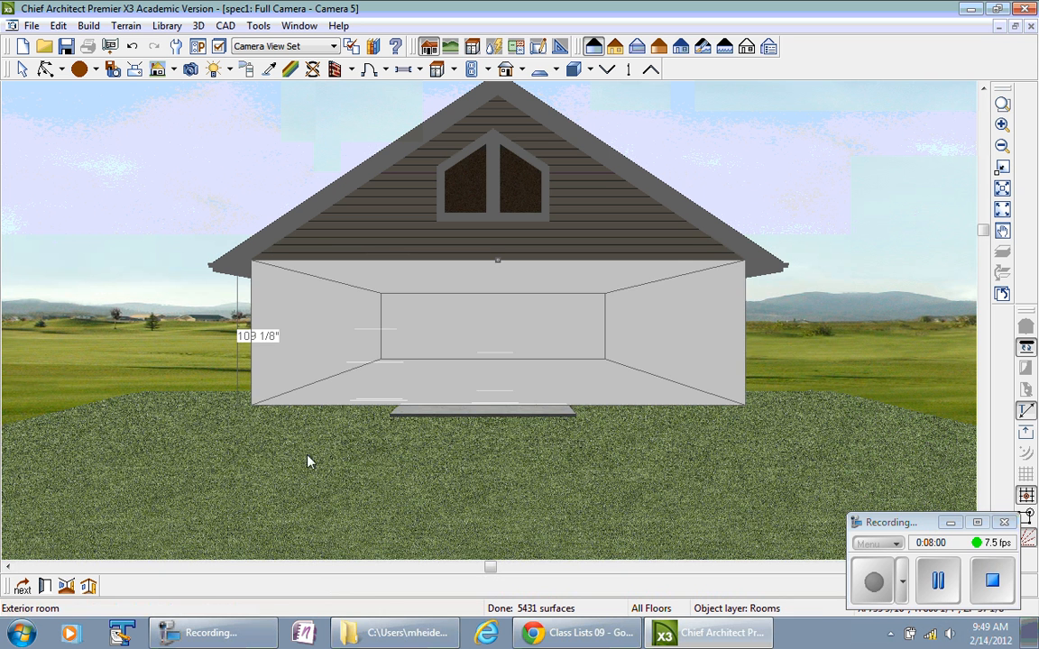
{"action": "left_click", "coordinate": [307, 461]}
Try shortening the overlapping stacked windows, the lower one to about 31" and the upper one to about 26" high.
{"action": "left_click", "coordinate": [376, 361]}
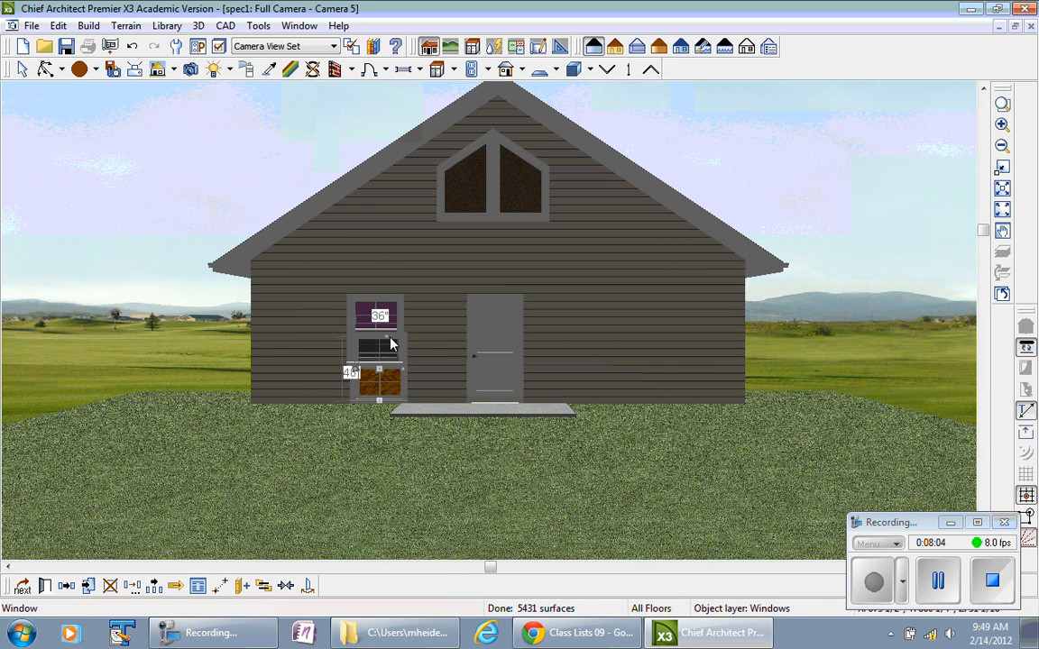
{"action": "left_click_drag", "start_coordinate": [386, 341], "coordinate": [372, 326]}
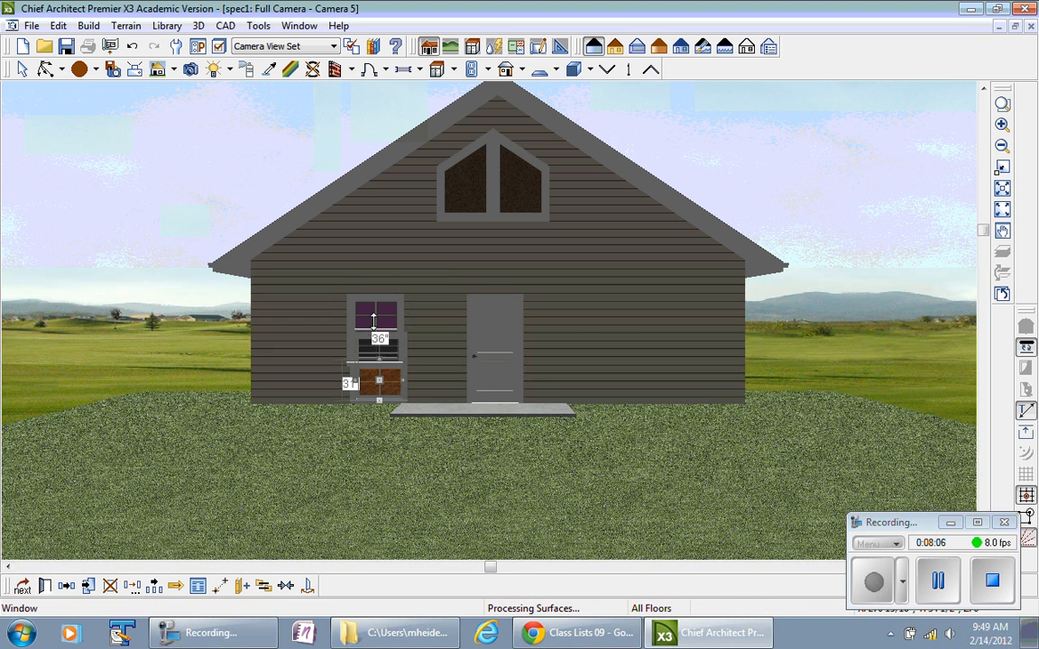
{"action": "left_click", "coordinate": [373, 320]}
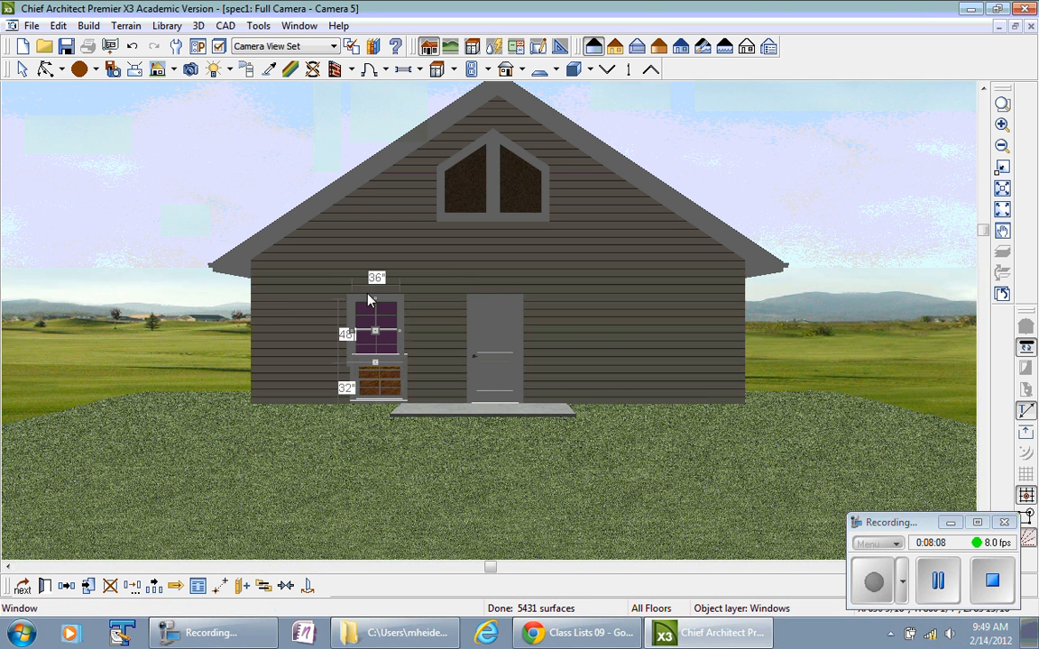
{"action": "left_click_drag", "start_coordinate": [375, 299], "coordinate": [378, 321]}
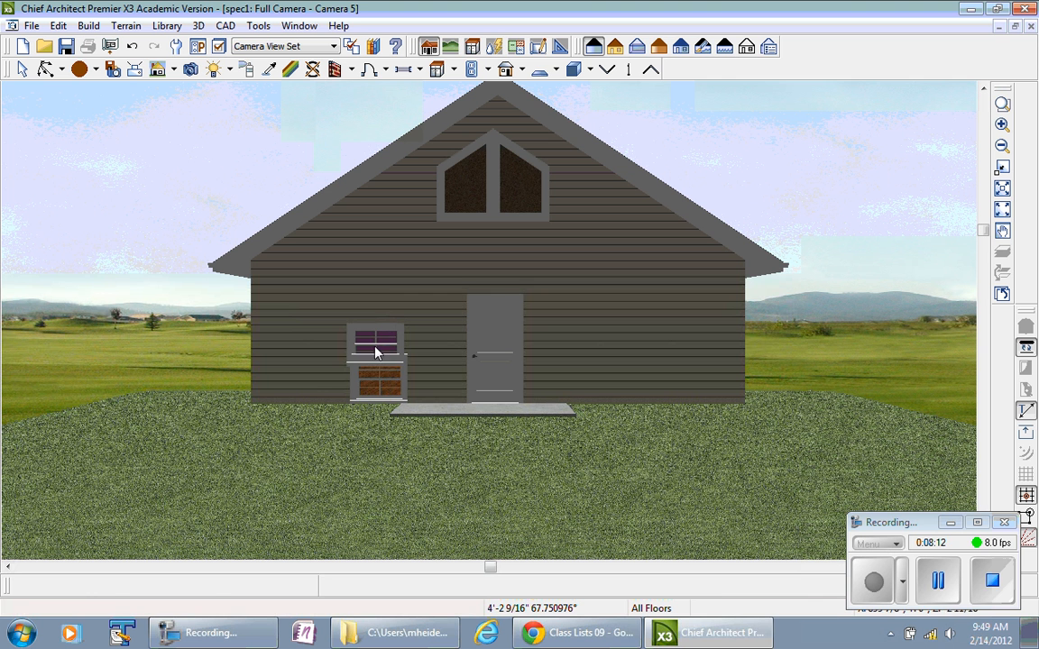
Try raising both shortened windows on the wall so that the lower one meets the upper one.
{"action": "left_click", "coordinate": [377, 341]}
{"action": "left_click_drag", "start_coordinate": [377, 343], "coordinate": [387, 303]}
{"action": "left_click", "coordinate": [381, 379]}
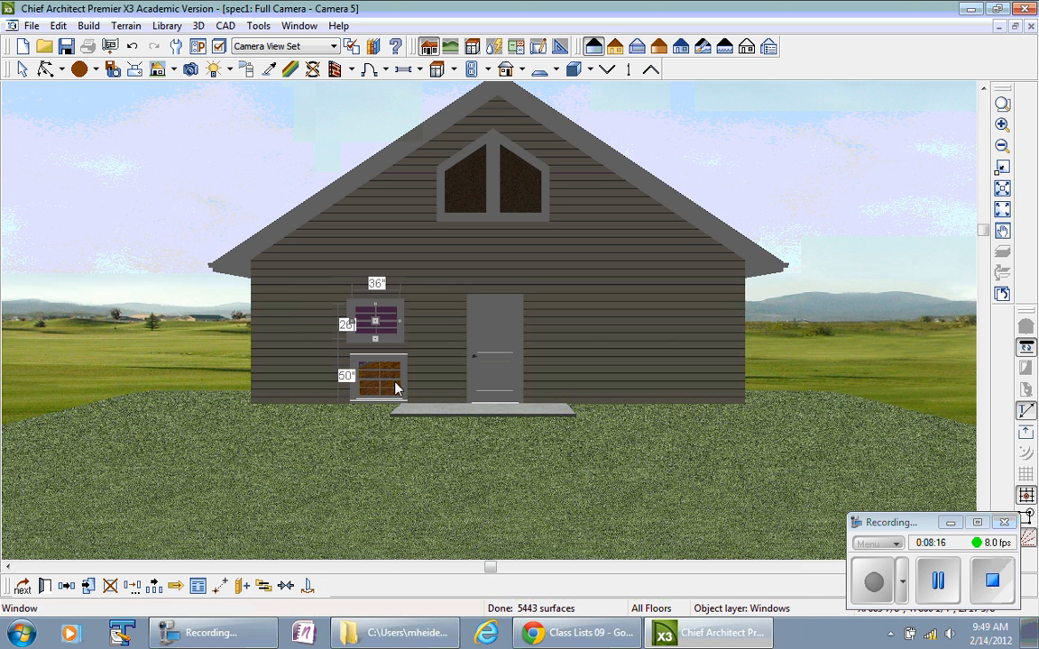
{"action": "left_click_drag", "start_coordinate": [378, 375], "coordinate": [371, 363]}
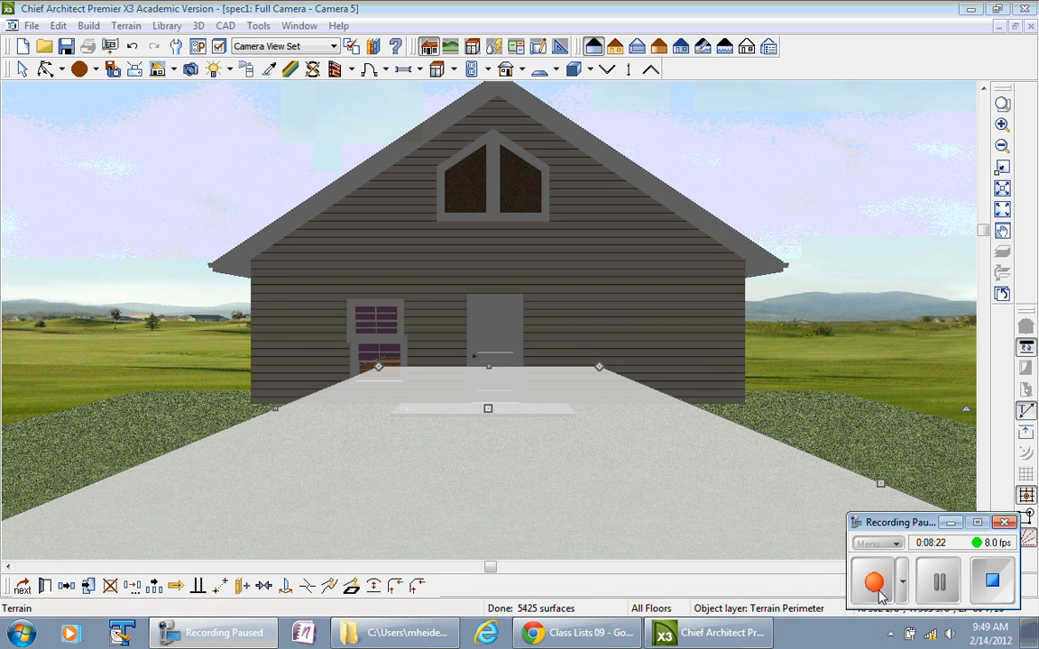
Undo the moves and height changes made to stack the two main-floor windows.
{"action": "left_click", "coordinate": [873, 579]}
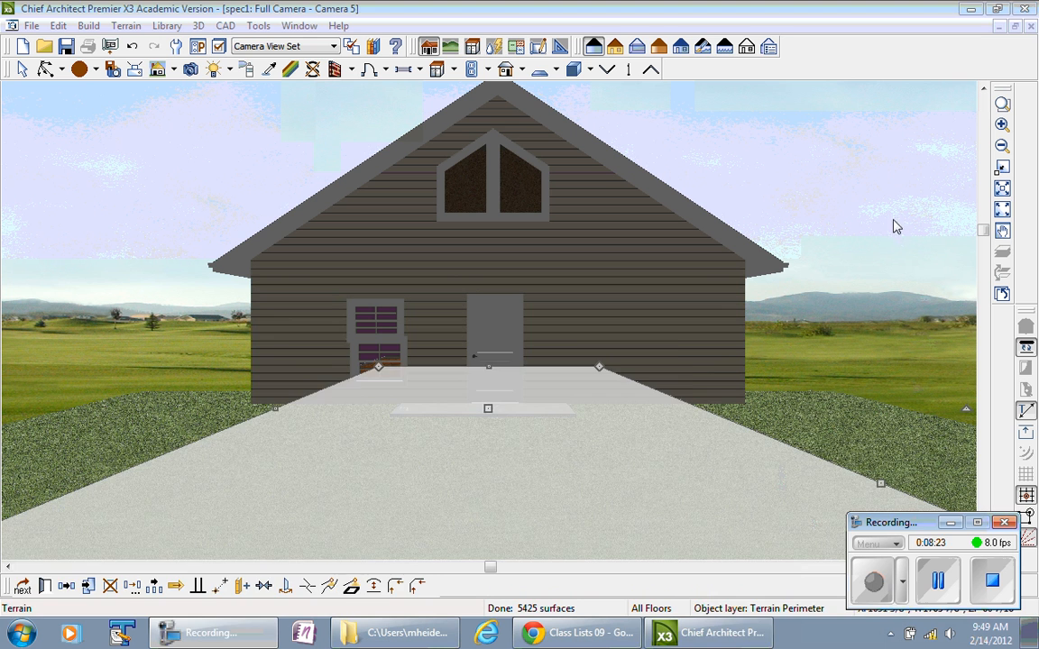
{"action": "left_click", "coordinate": [855, 262]}
{"action": "key", "text": "ctrl+z"}
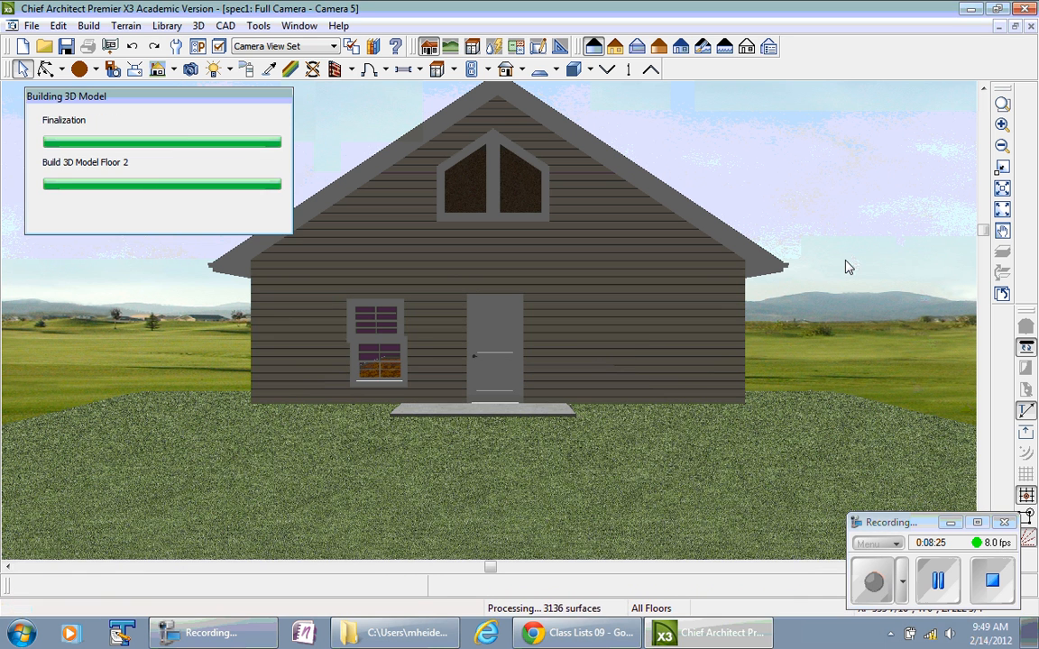
{"action": "key", "text": "ctrl+z"}
{"action": "key", "text": "ctrl+z"}
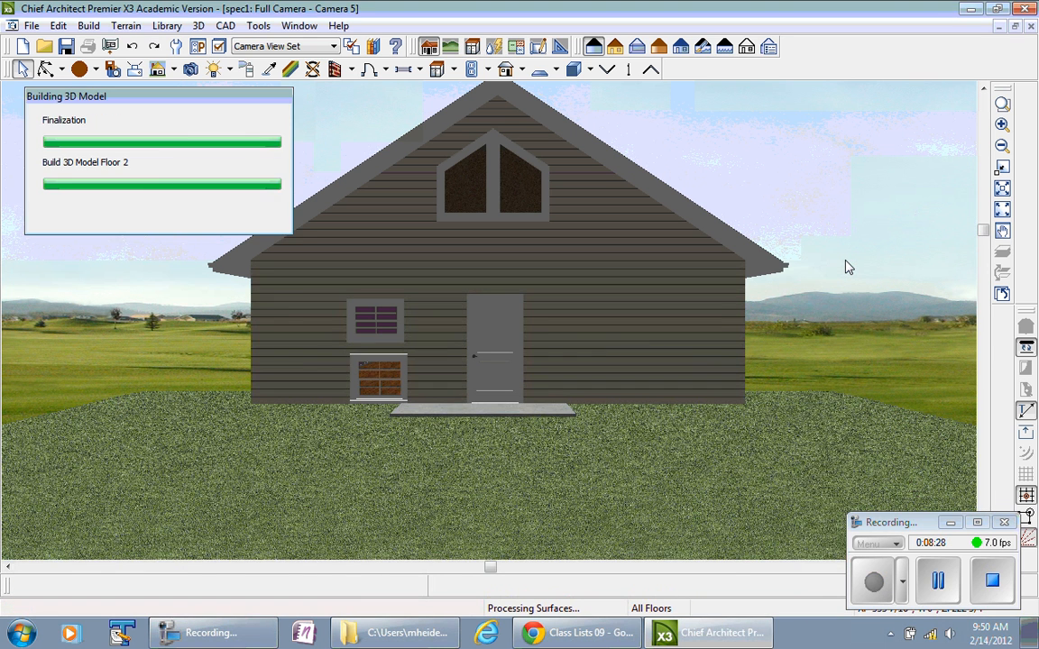
{"action": "key", "text": "ctrl+z"}
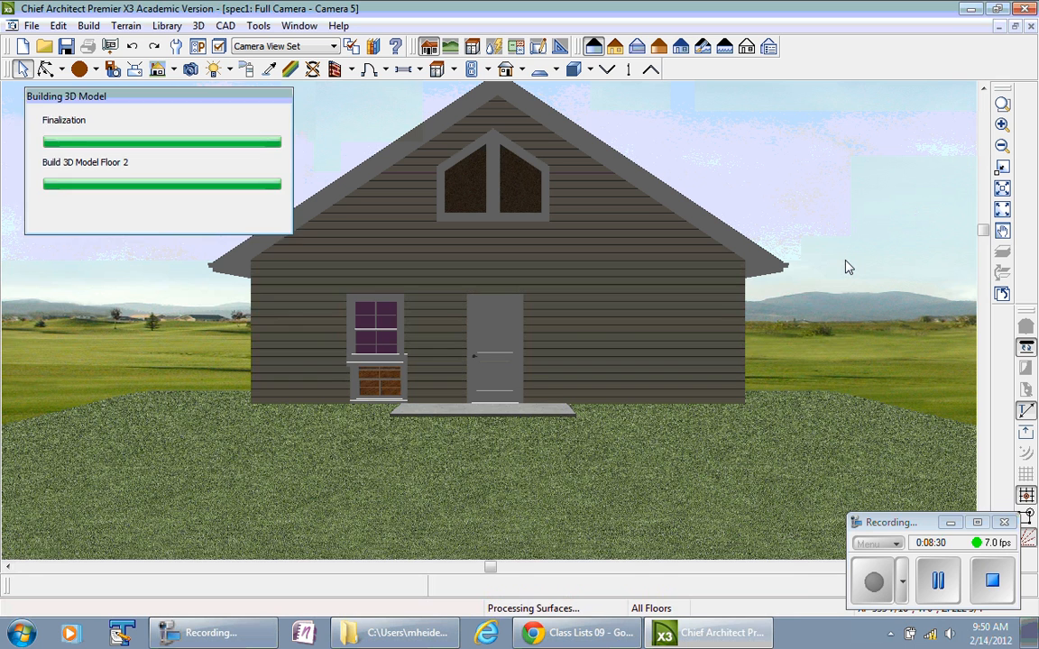
{"action": "key", "text": "ctrl+z"}
{"action": "key", "text": "ctrl+z"}
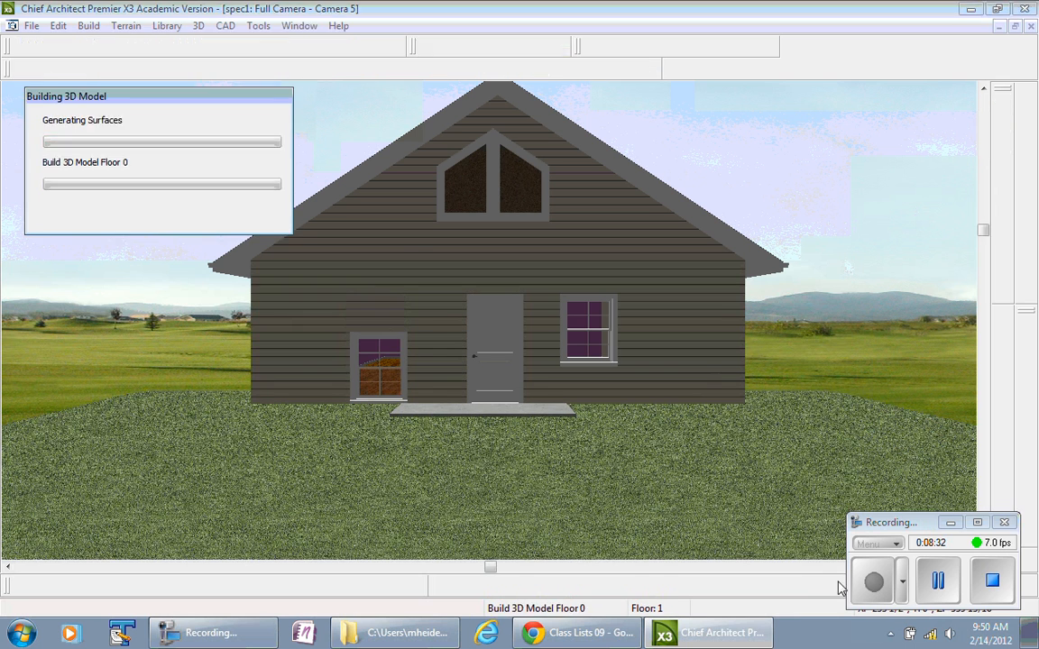